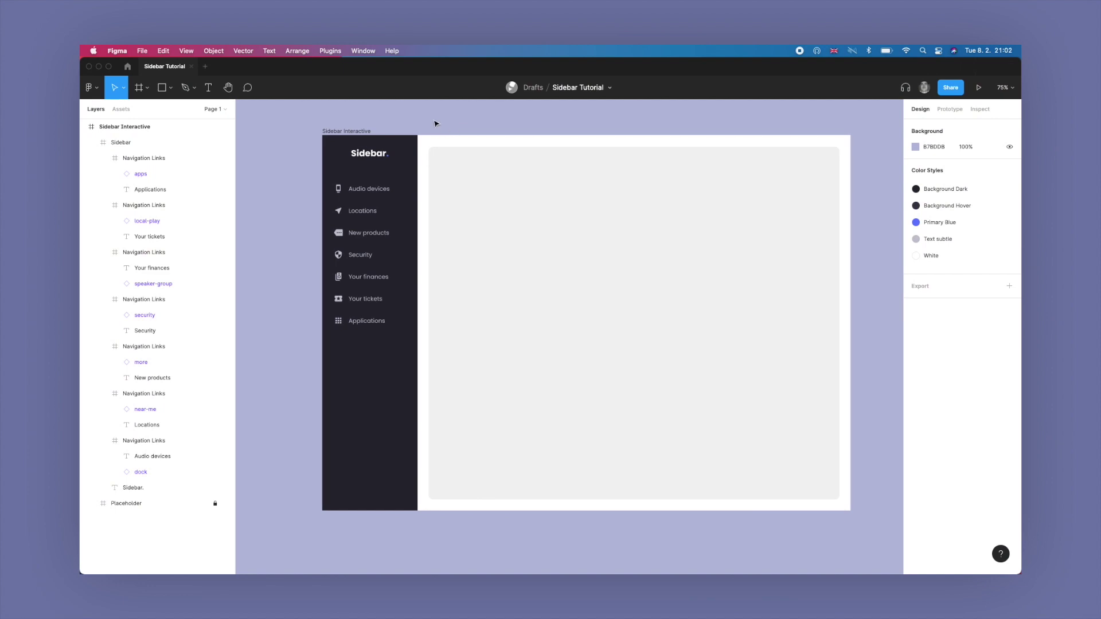
# Step: Examine the Sidebar frame, including its navigation link frames, the apps icon layer and the title text
pyautogui.scroll(2, 440, 128)
pyautogui.moveTo(441, 128); pyautogui.dragTo(377, 121)
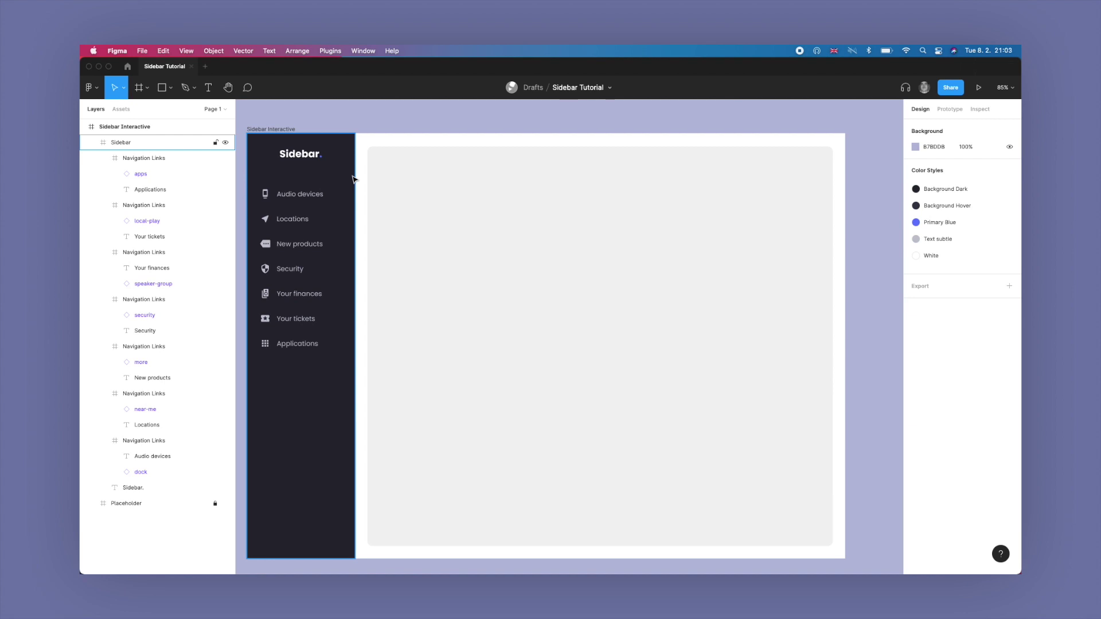
pyautogui.doubleClick(334, 189)
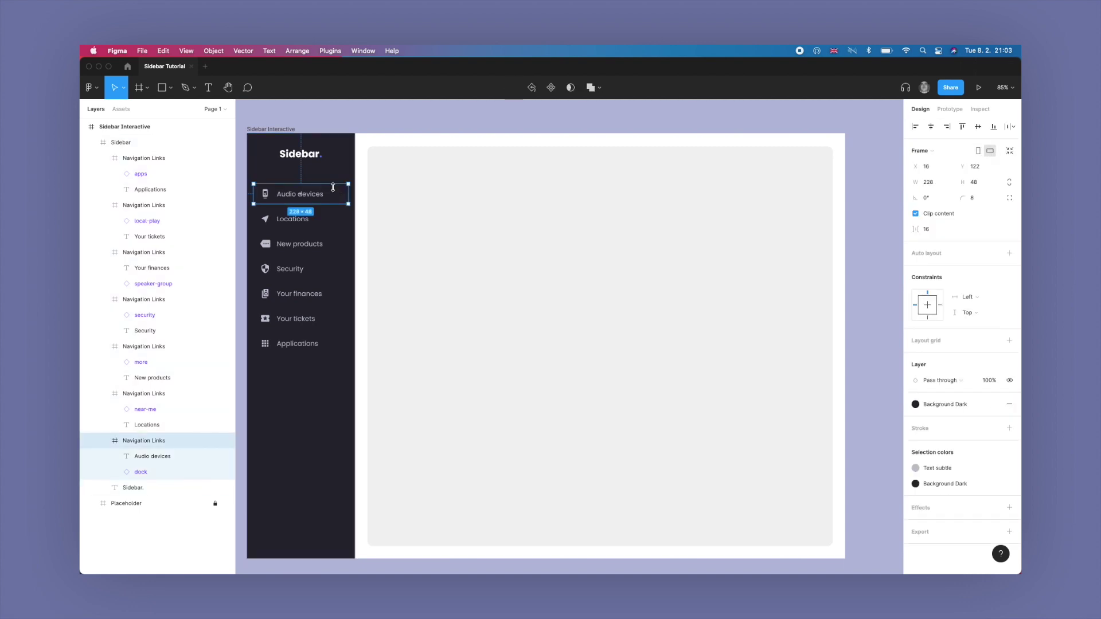
pyautogui.click(465, 218)
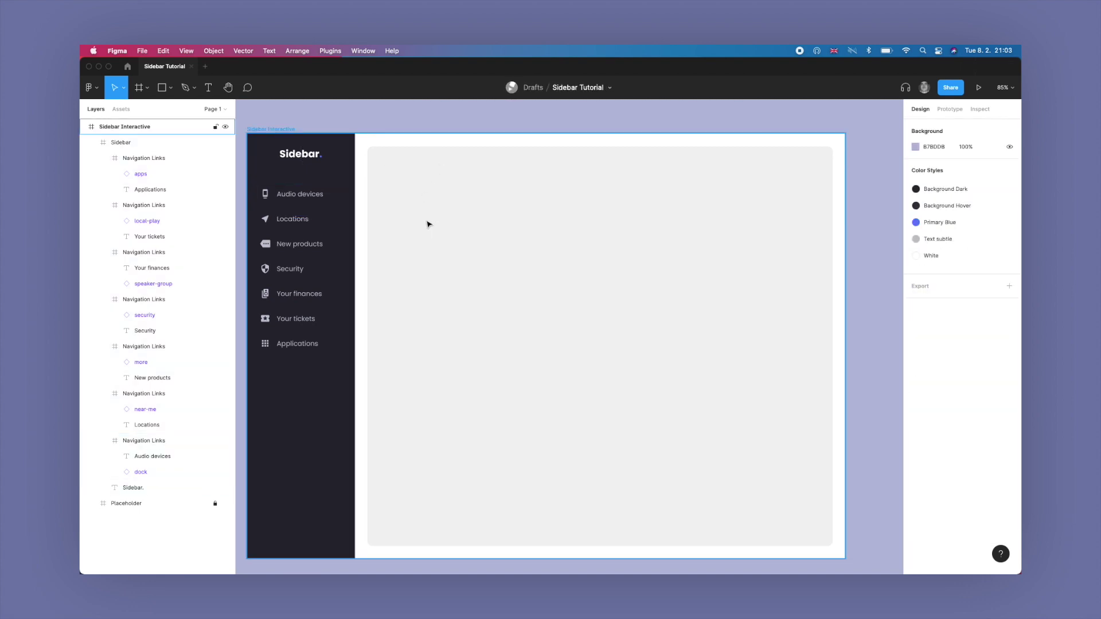
pyautogui.scroll(-2, 427, 226)
pyautogui.moveTo(429, 228)
pyautogui.mouseDown()
pyautogui.moveTo(442, 222)
pyautogui.moveTo(414, 225)
pyautogui.mouseUp()
pyautogui.click(297, 161)
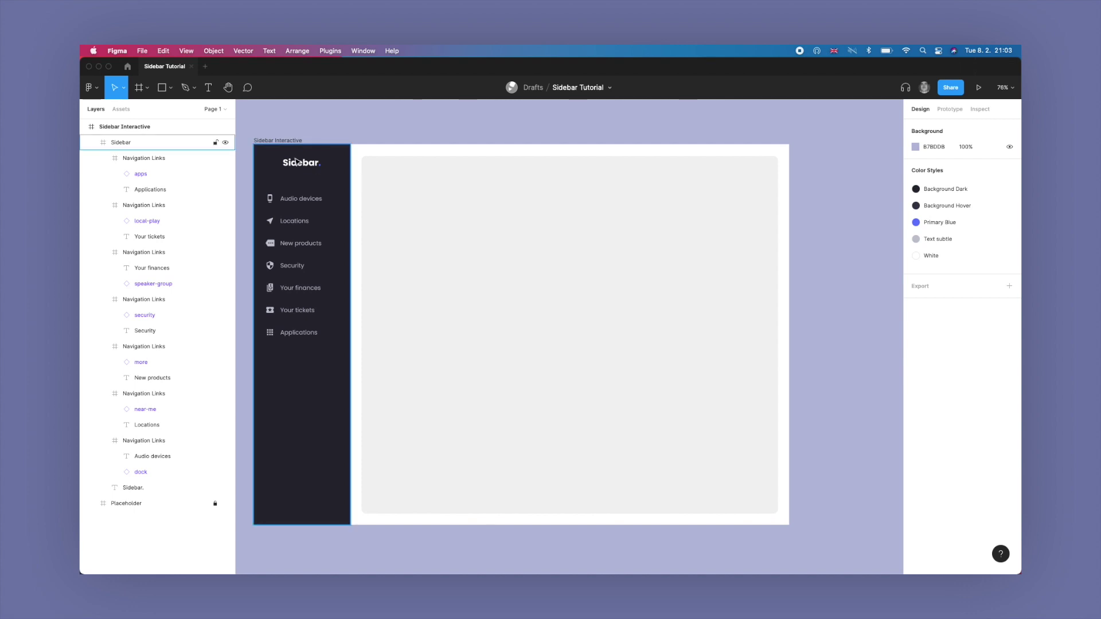
pyautogui.click(186, 174)
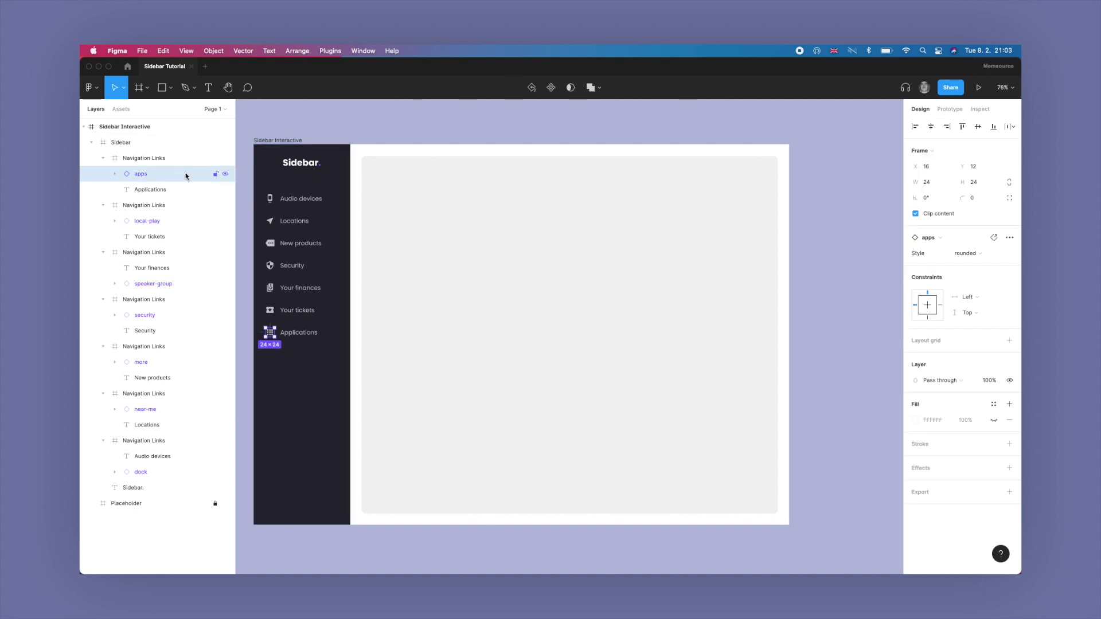
pyautogui.click(340, 136)
pyautogui.moveTo(340, 135)
pyautogui.mouseDown()
pyautogui.moveTo(412, 128)
pyautogui.moveTo(317, 122)
pyautogui.moveTo(347, 116)
pyautogui.mouseUp()
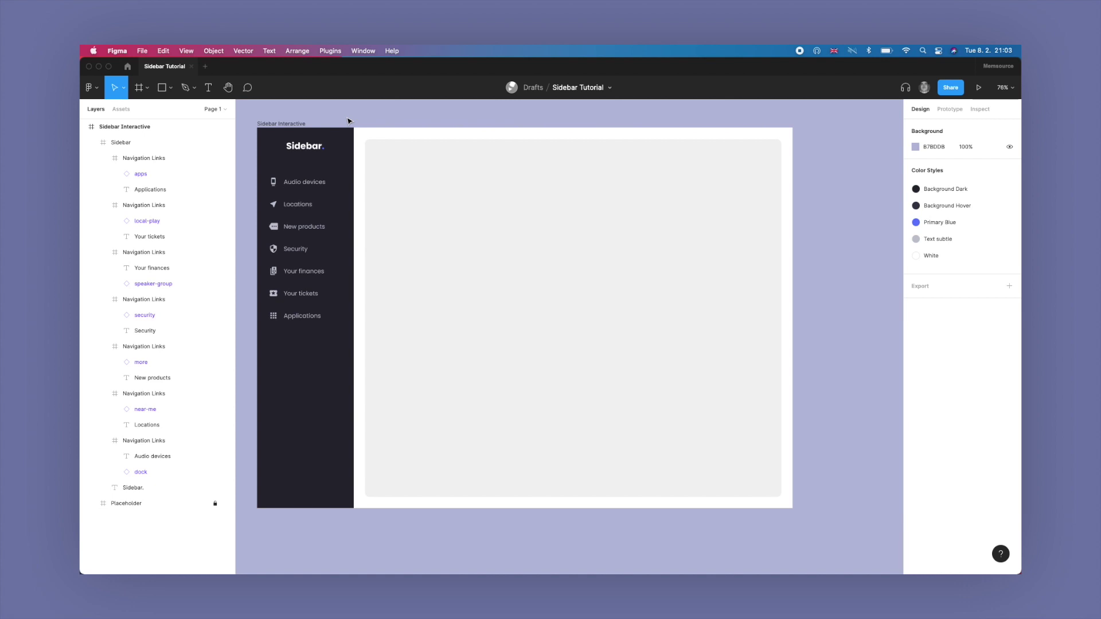
pyautogui.moveTo(348, 121); pyautogui.dragTo(392, 158)
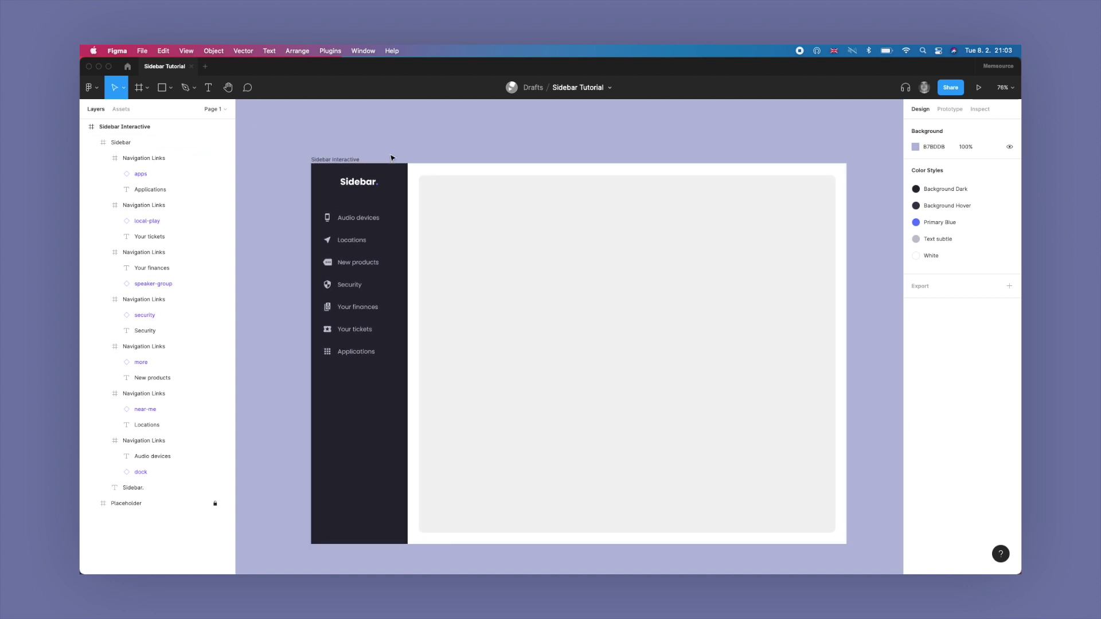
pyautogui.scroll(2, 393, 155)
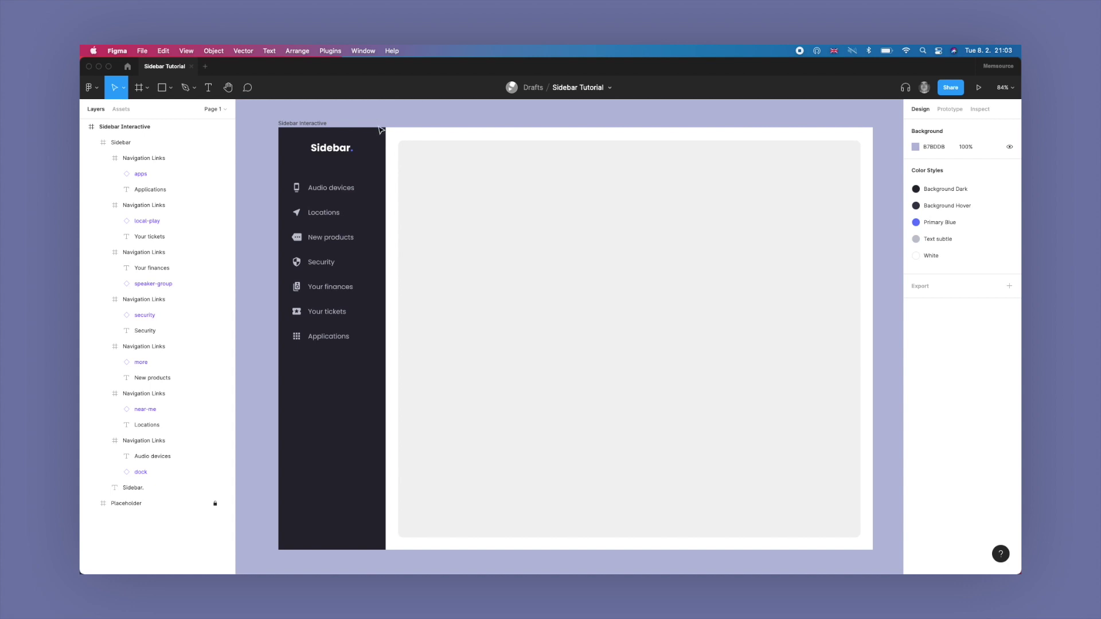
pyautogui.scroll(-1, 375, 131)
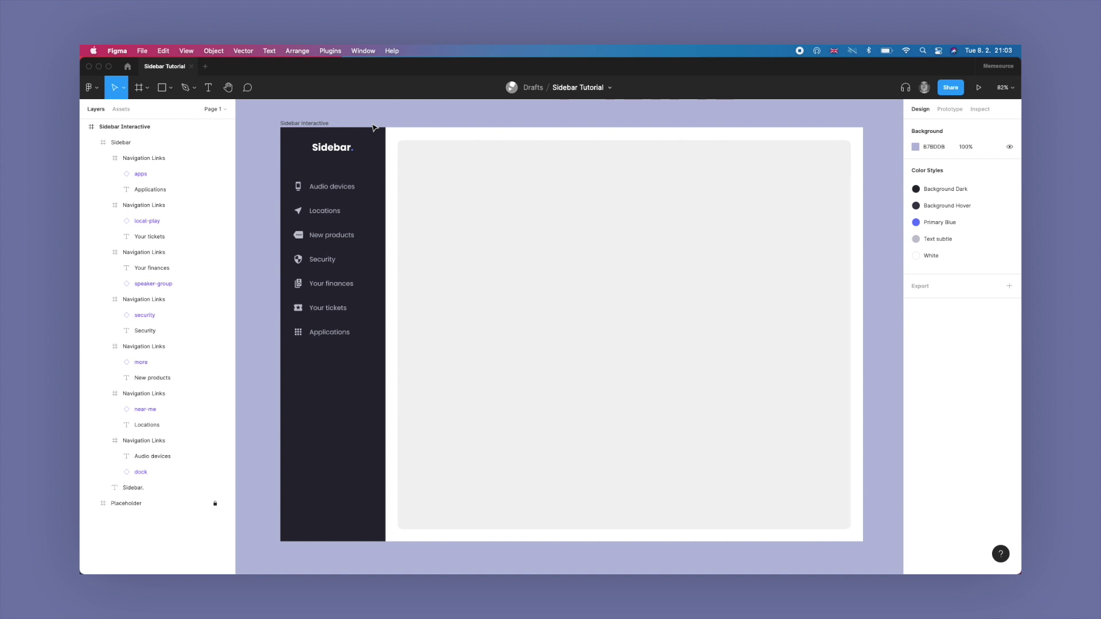
pyautogui.click(351, 201)
pyautogui.doubleClick(348, 195)
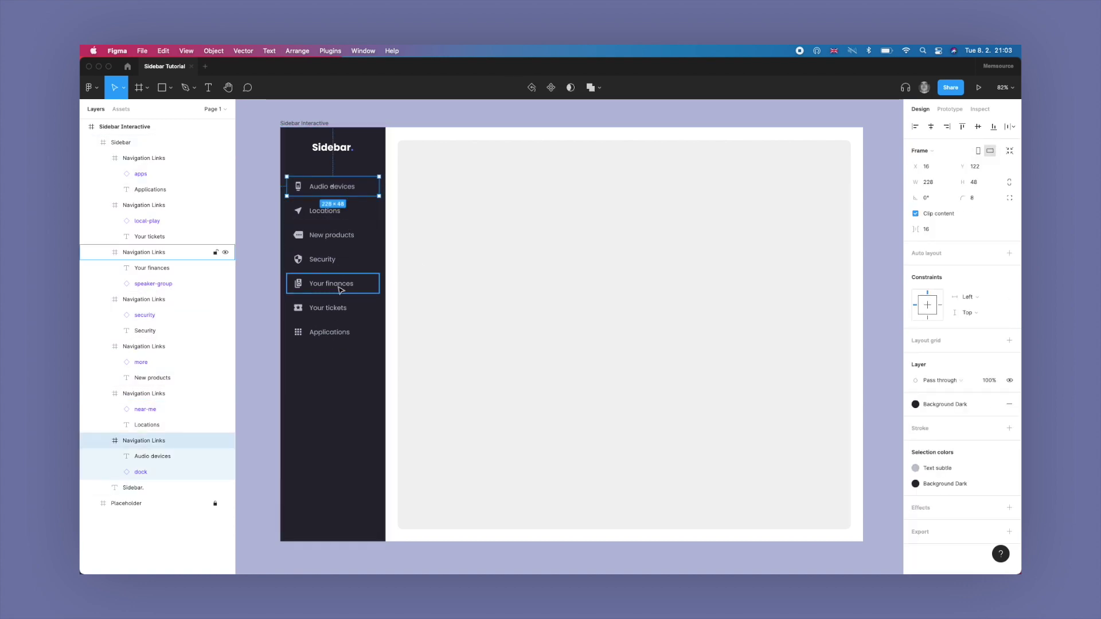
pyautogui.click(335, 149)
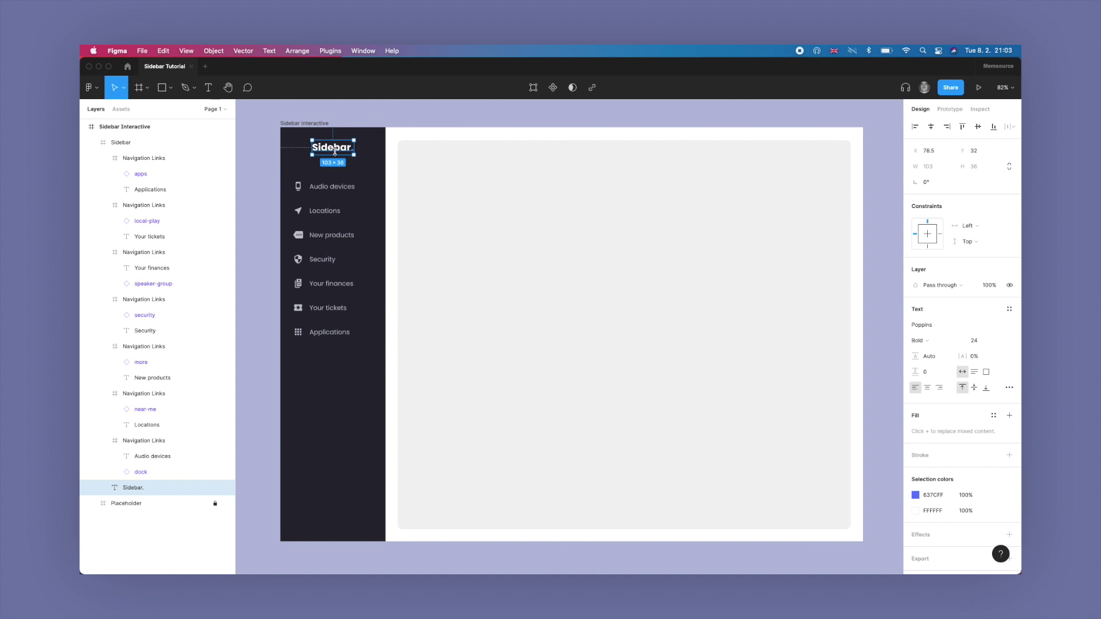
# Step: Duplicate all seven navigation links from the sidebar and place the copies on the empty canvas beside the Sidebar Interactive frame
pyautogui.click(352, 176)
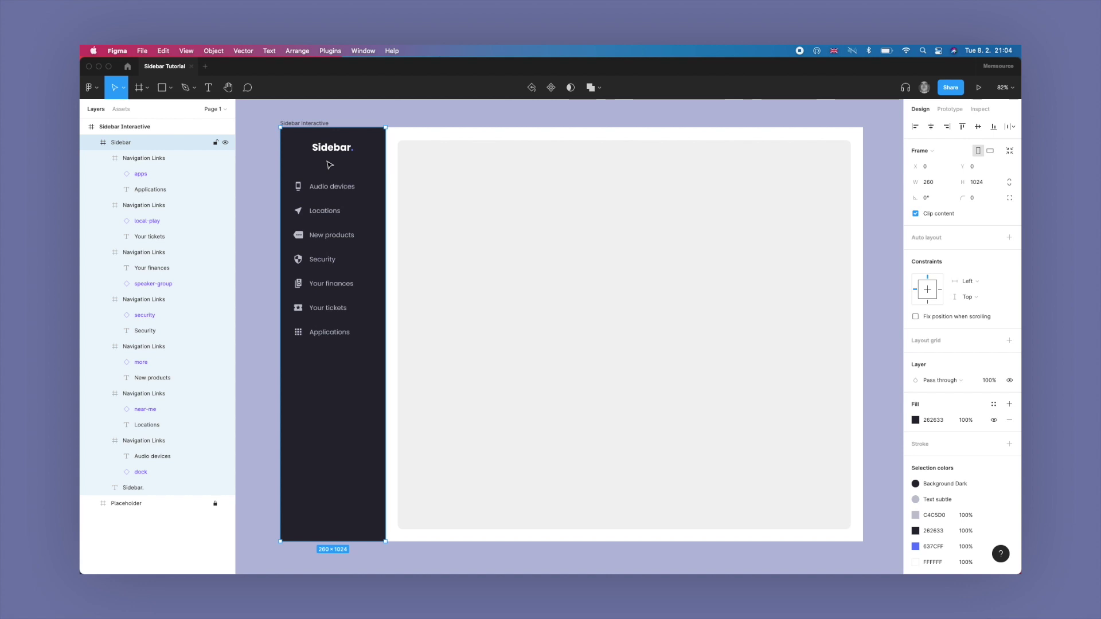
pyautogui.click(335, 189)
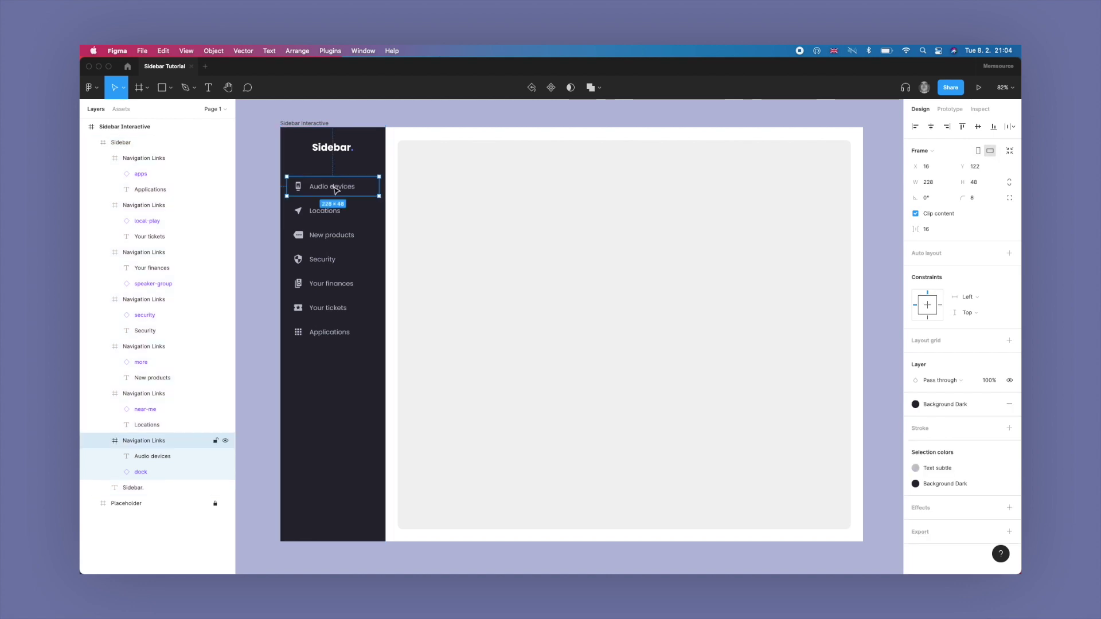
pyautogui.keyDown('shift'); pyautogui.click(336, 217); pyautogui.keyUp('shift')
pyautogui.keyDown('shift'); pyautogui.click(338, 239); pyautogui.keyUp('shift')
pyautogui.keyDown('shift'); pyautogui.click(339, 264); pyautogui.keyUp('shift')
pyautogui.keyDown('shift'); pyautogui.click(338, 287); pyautogui.keyUp('shift')
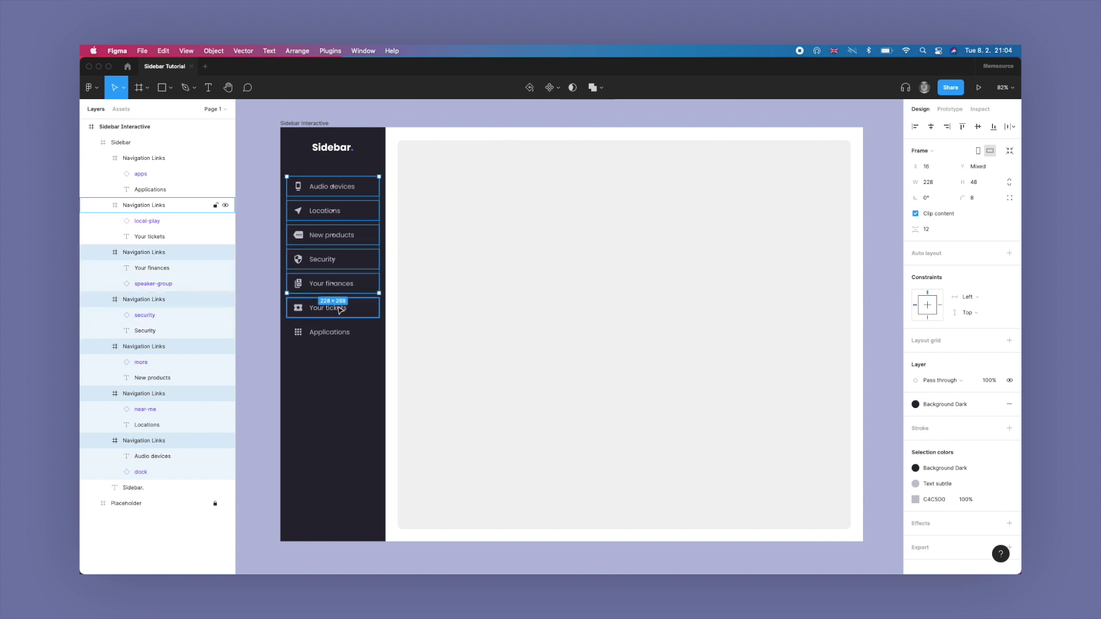
pyautogui.keyDown('shift'); pyautogui.click(340, 310); pyautogui.keyUp('shift')
pyautogui.keyDown('shift'); pyautogui.click(341, 337); pyautogui.keyUp('shift')
pyautogui.press('super+d')
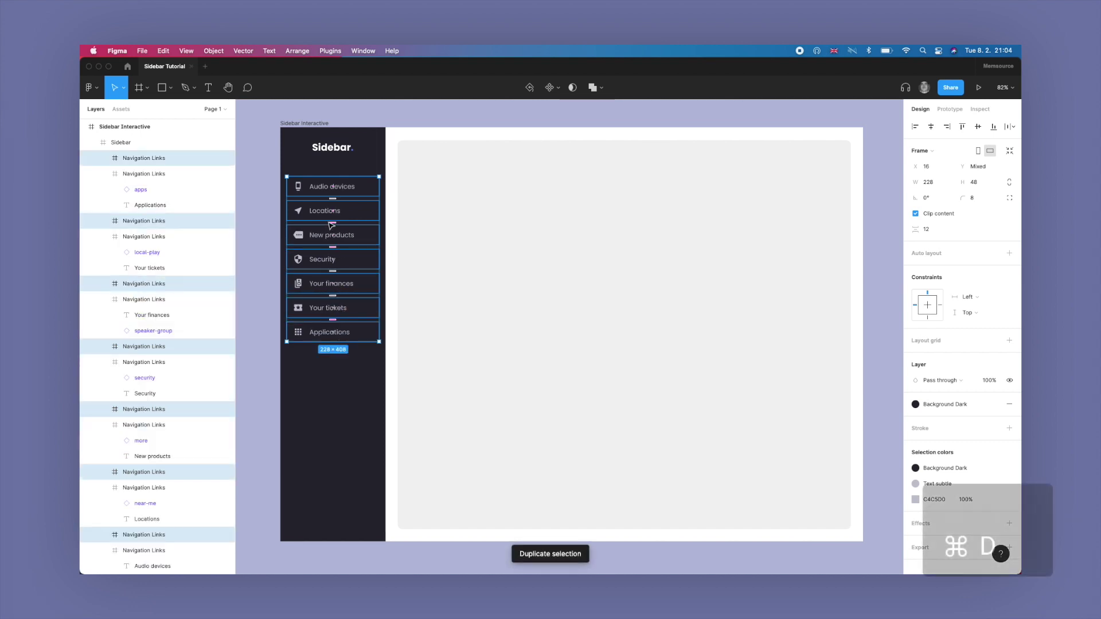
pyautogui.moveTo(351, 216); pyautogui.dragTo(763, 168)
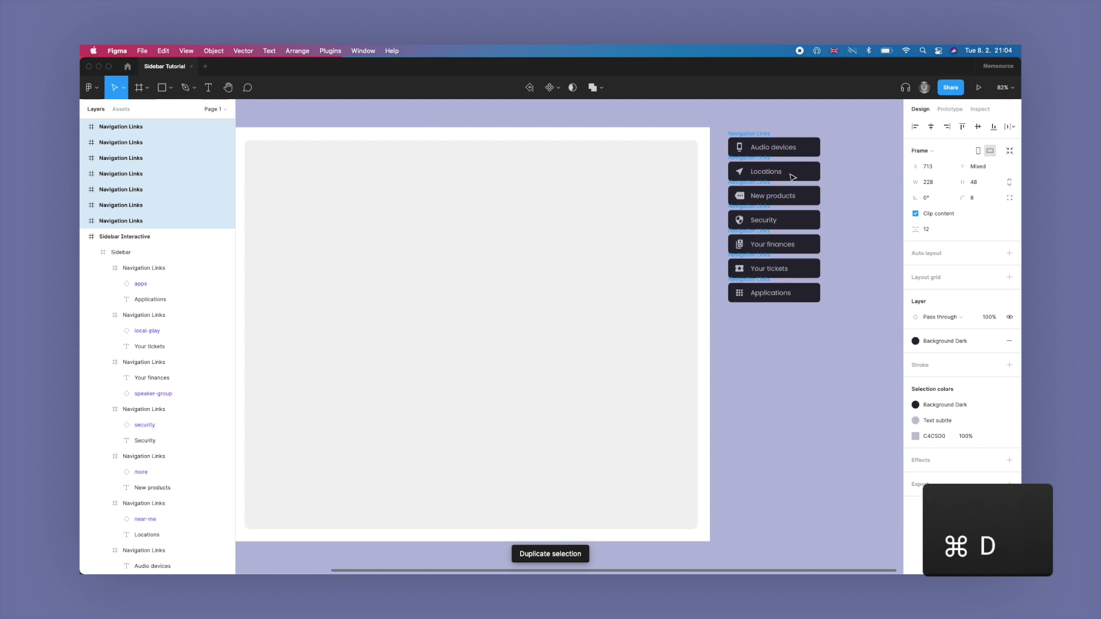
# Step: Duplicate the column of copied navigation links twice, placing the new columns alongside at about X 956 and X 1197
pyautogui.hscroll(4, 843, 180)
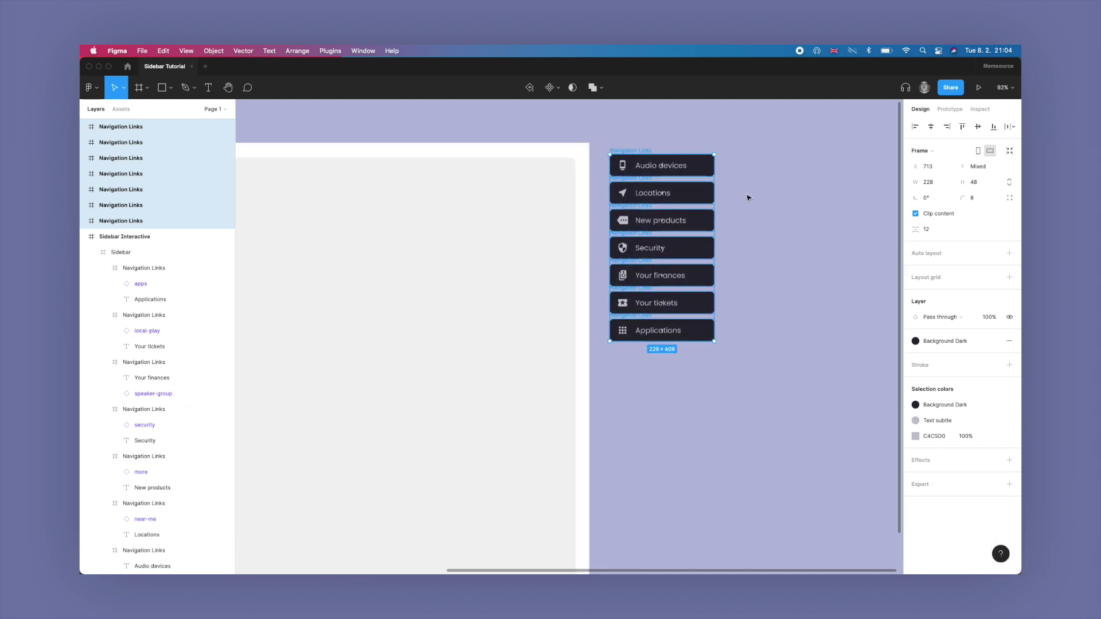
pyautogui.scroll(5, 751, 204)
pyautogui.scroll(-3, 754, 339)
pyautogui.moveTo(781, 482); pyautogui.dragTo(631, 203)
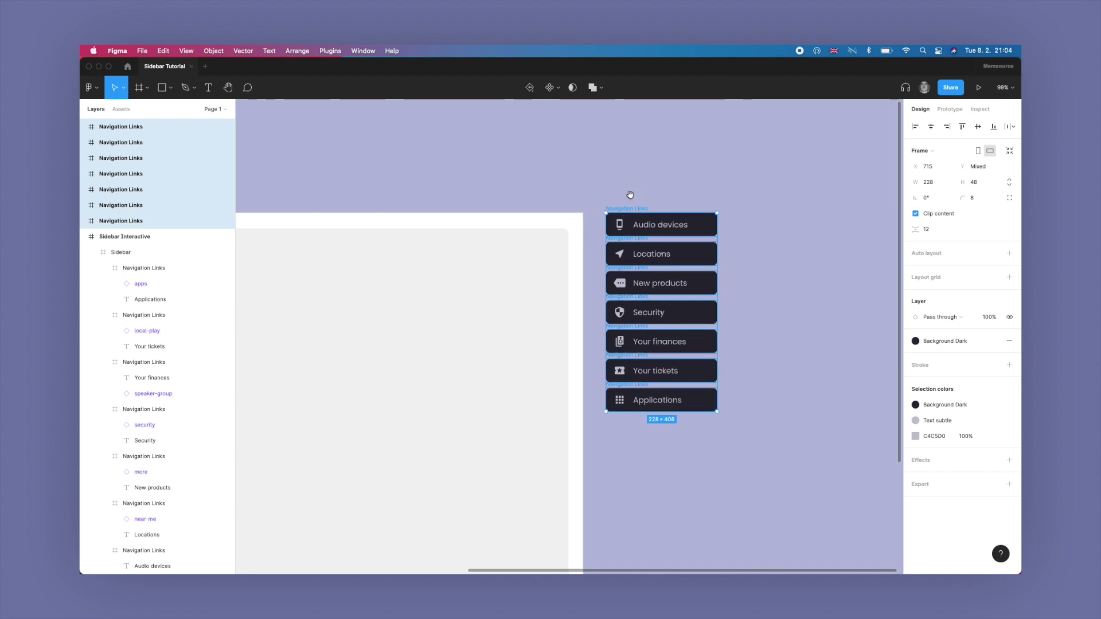
pyautogui.hscroll(3, 569, 189)
pyautogui.scroll(2, 568, 191)
pyautogui.hotkey('ctrl', 'd')
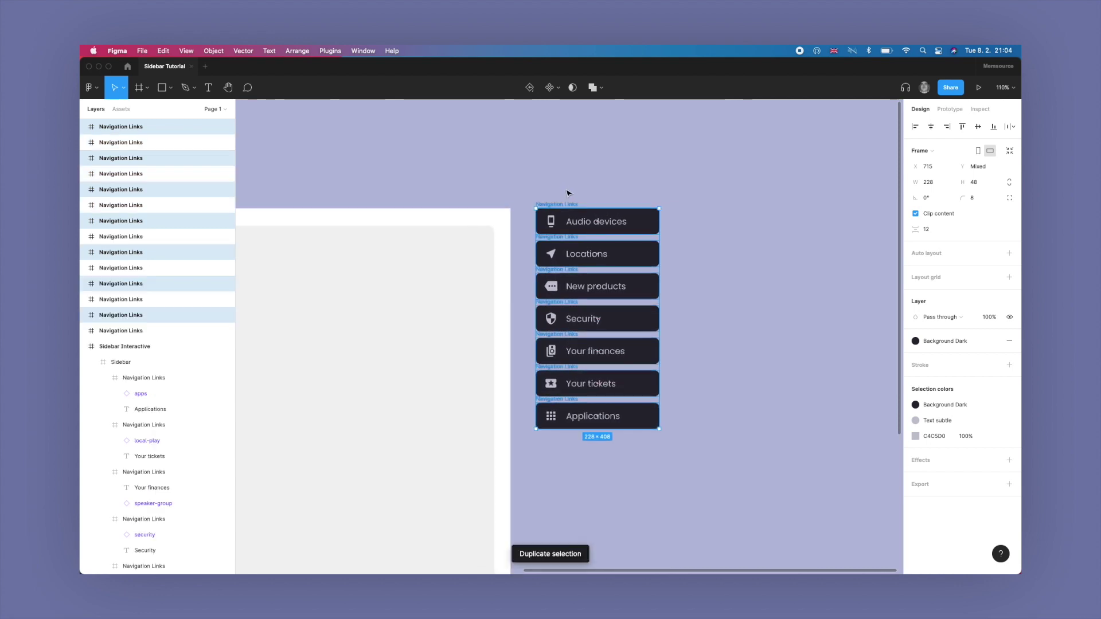
pyautogui.moveTo(566, 205); pyautogui.dragTo(696, 204)
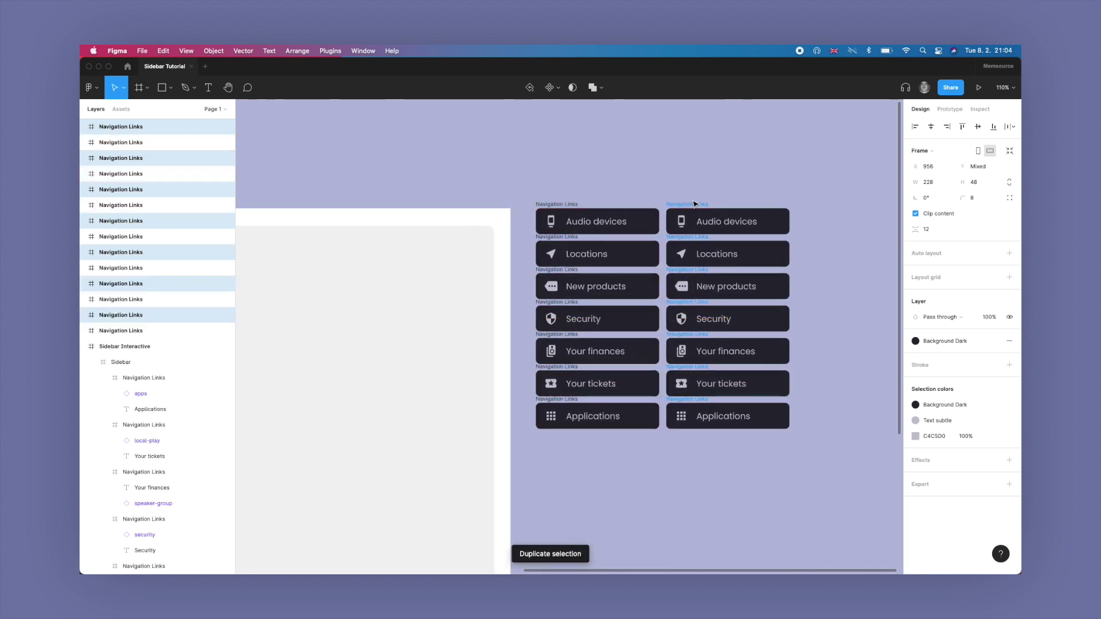
pyautogui.hotkey('ctrl', 'd')
pyautogui.hscroll(2, 782, 206)
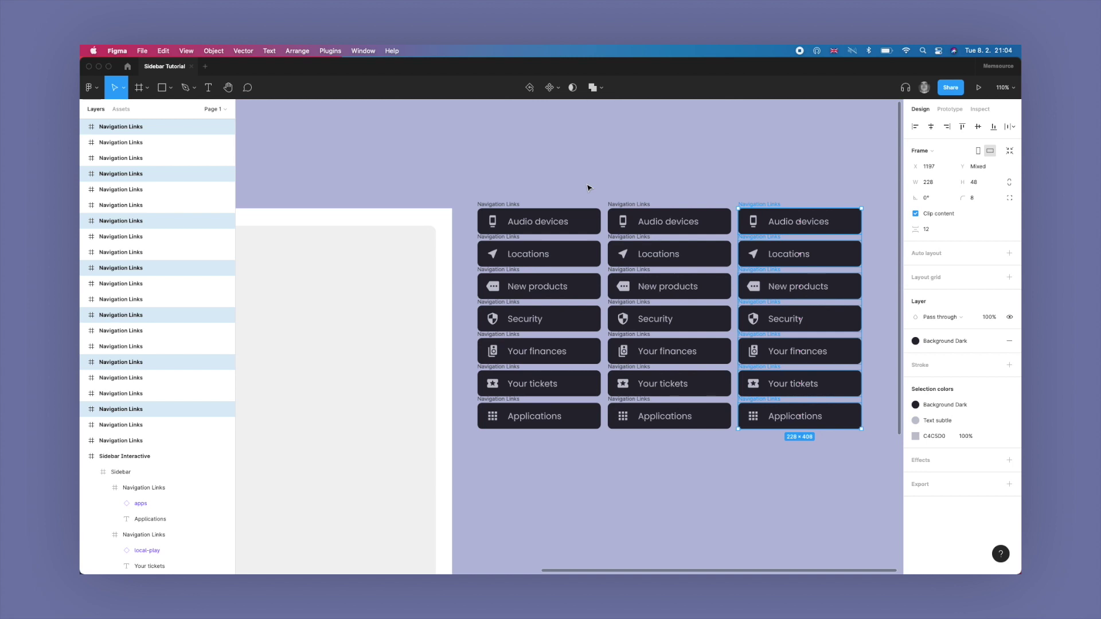
pyautogui.click(746, 183)
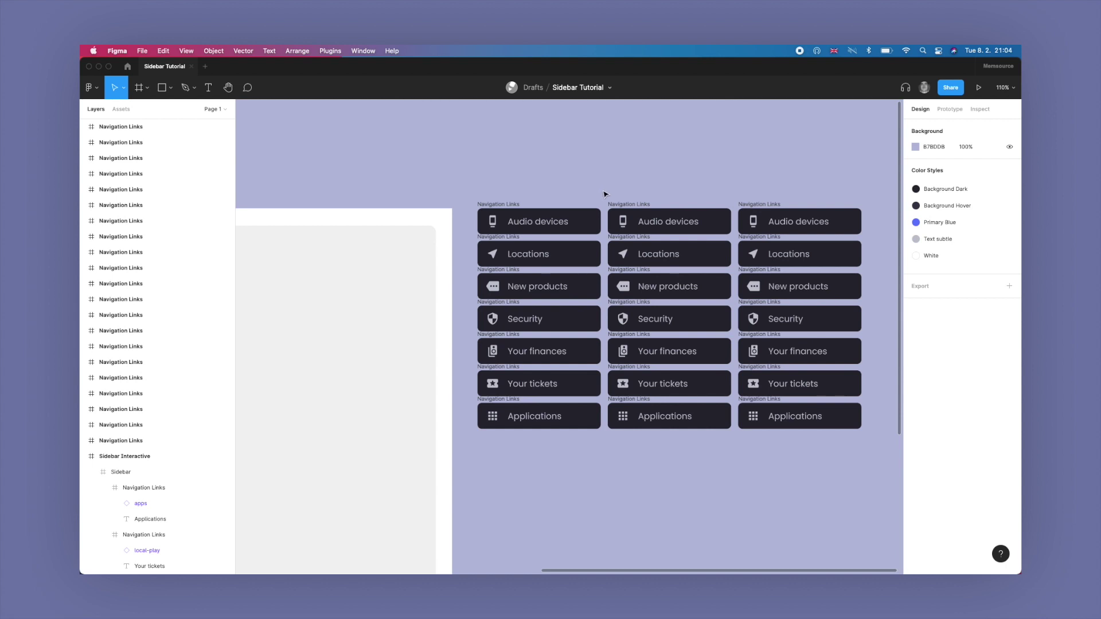
# Step: Apply the Background Hover color style to the fill of all seven navigation links in the middle column
pyautogui.moveTo(602, 197); pyautogui.dragTo(738, 466)
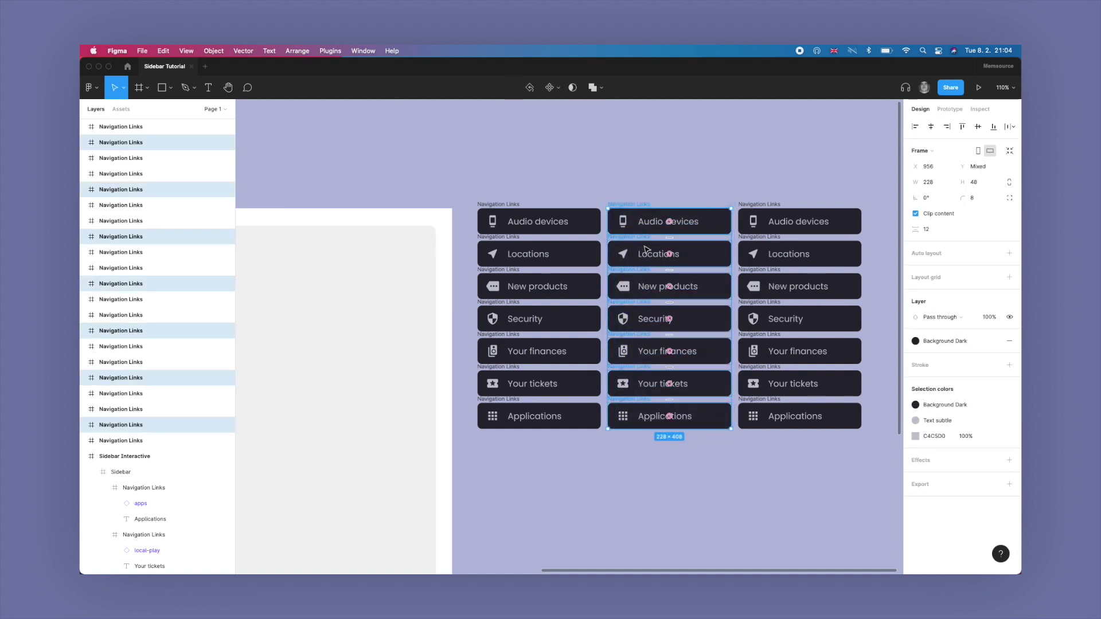
pyautogui.click(627, 206)
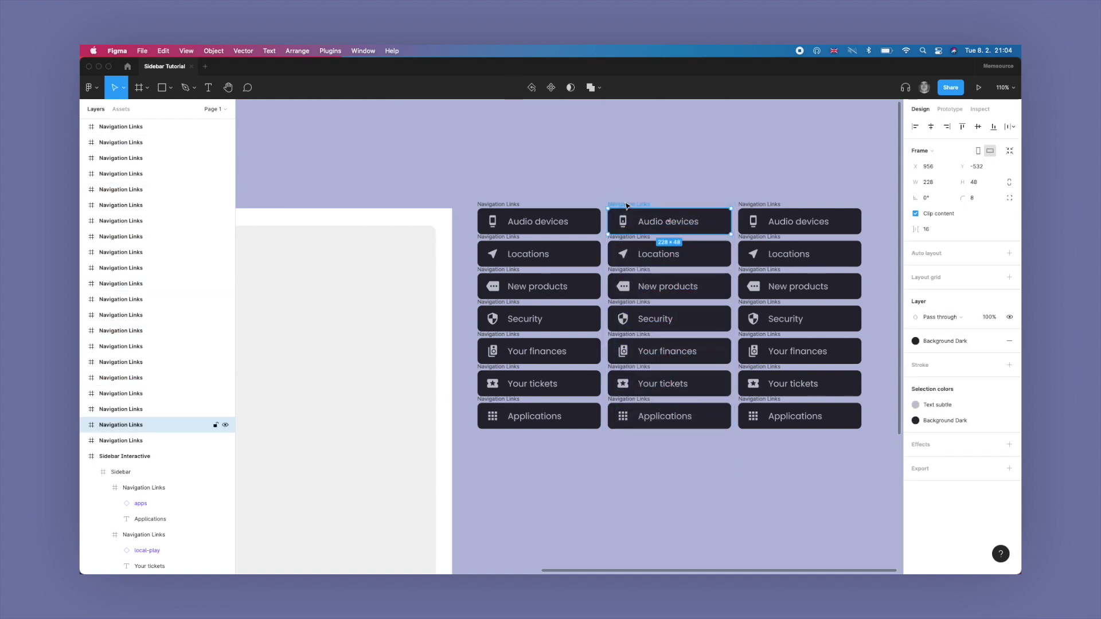
pyautogui.scroll(2, 635, 229)
pyautogui.scroll(1, 638, 232)
pyautogui.keyDown('shift'); pyautogui.click(638, 244); pyautogui.keyUp('shift')
pyautogui.keyDown('shift'); pyautogui.click(631, 279); pyautogui.keyUp('shift')
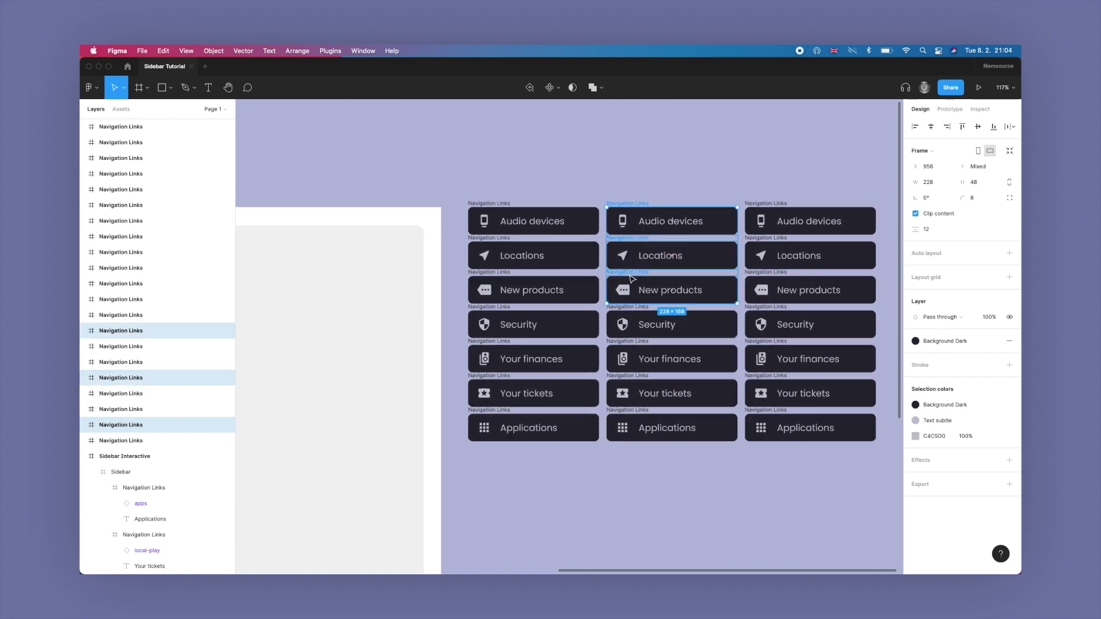
pyautogui.keyDown('shift'); pyautogui.click(629, 327); pyautogui.keyUp('shift')
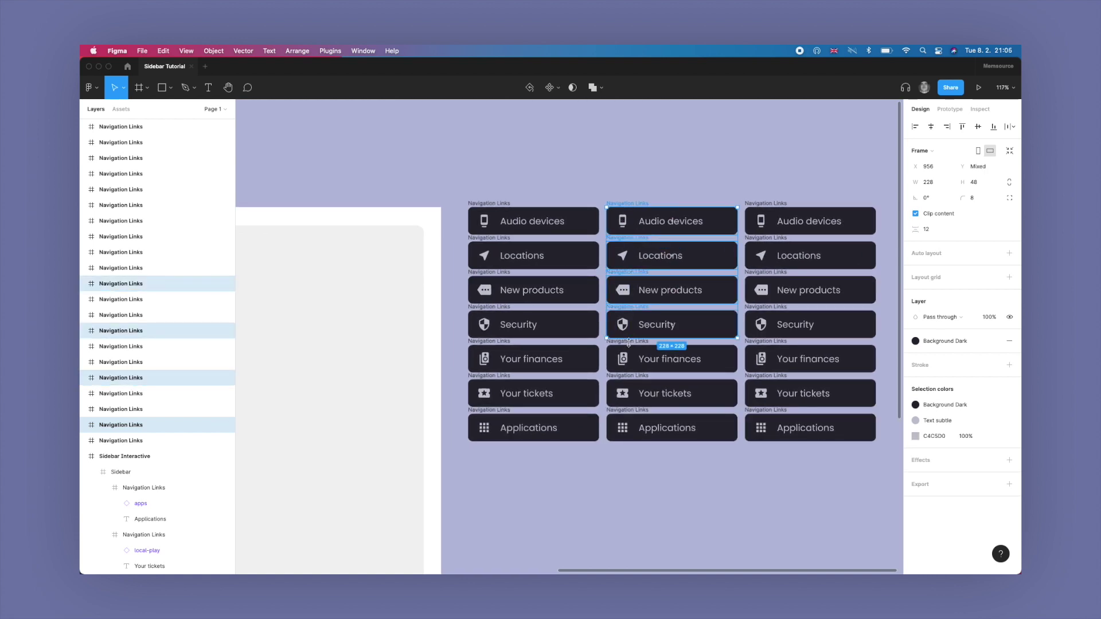
pyautogui.keyDown('shift'); pyautogui.click(630, 346); pyautogui.keyUp('shift')
pyautogui.keyDown('shift'); pyautogui.click(631, 382); pyautogui.keyUp('shift')
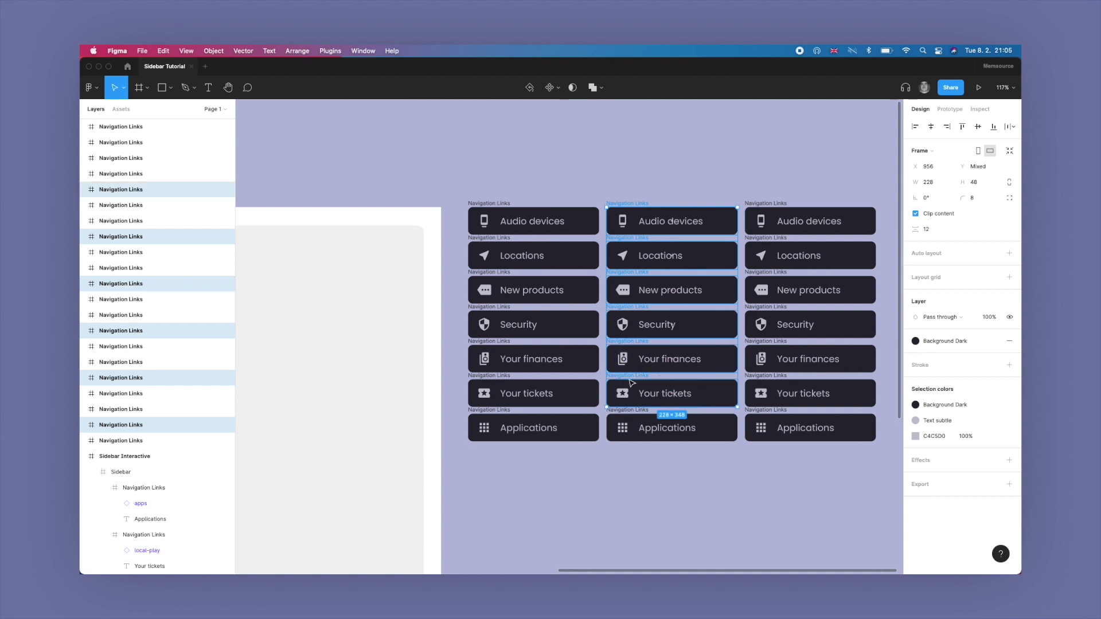
pyautogui.keyDown('shift'); pyautogui.click(629, 417); pyautogui.keyUp('shift')
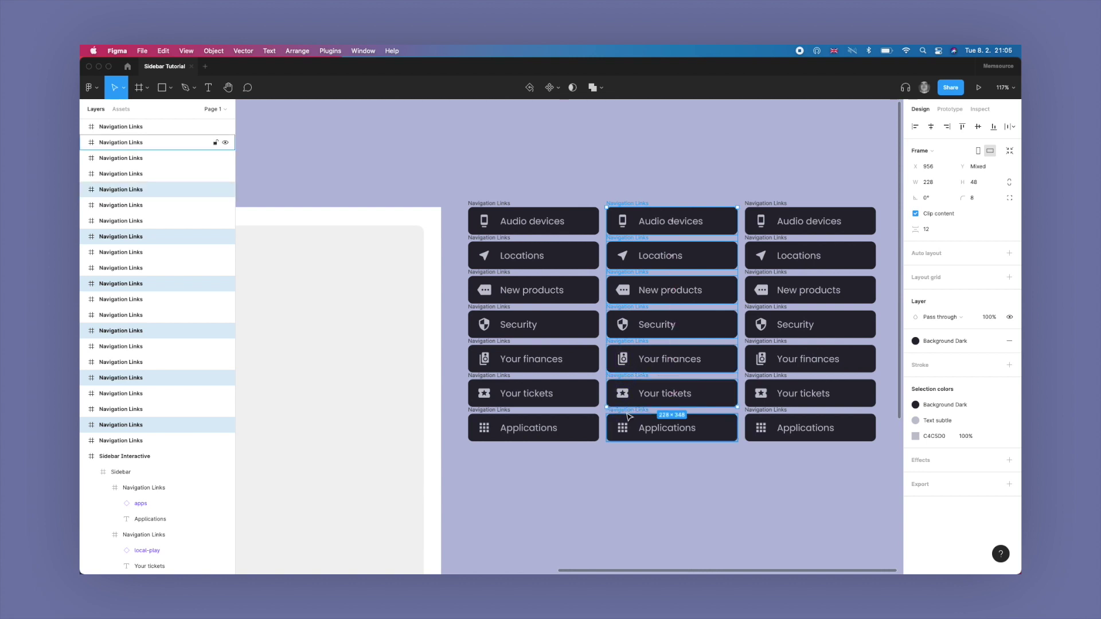
pyautogui.click(916, 341)
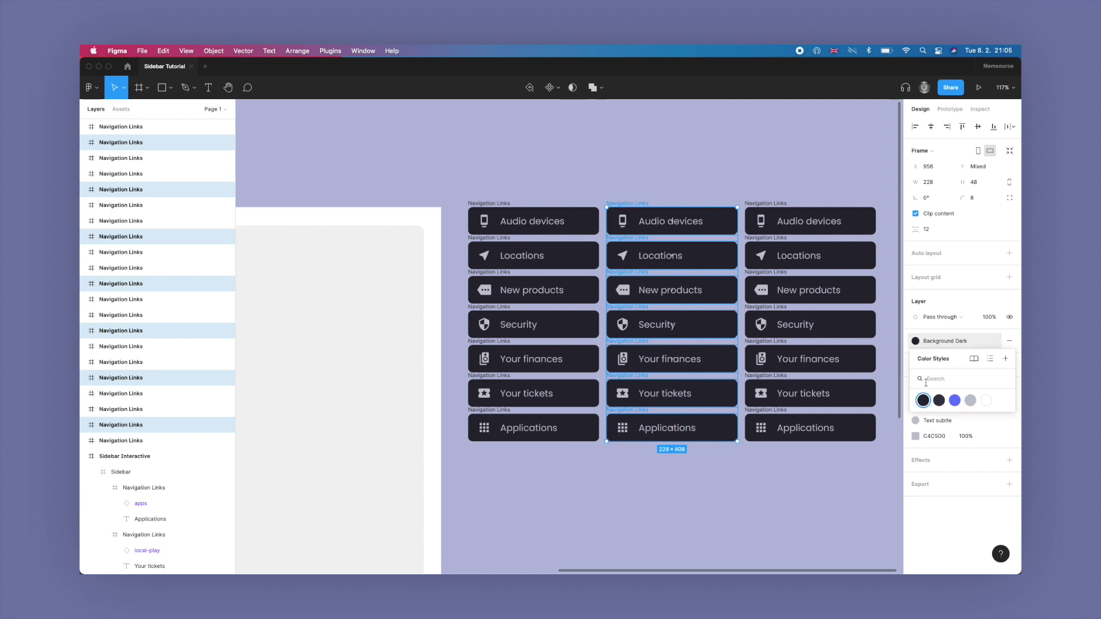
pyautogui.click(939, 400)
pyautogui.click(743, 185)
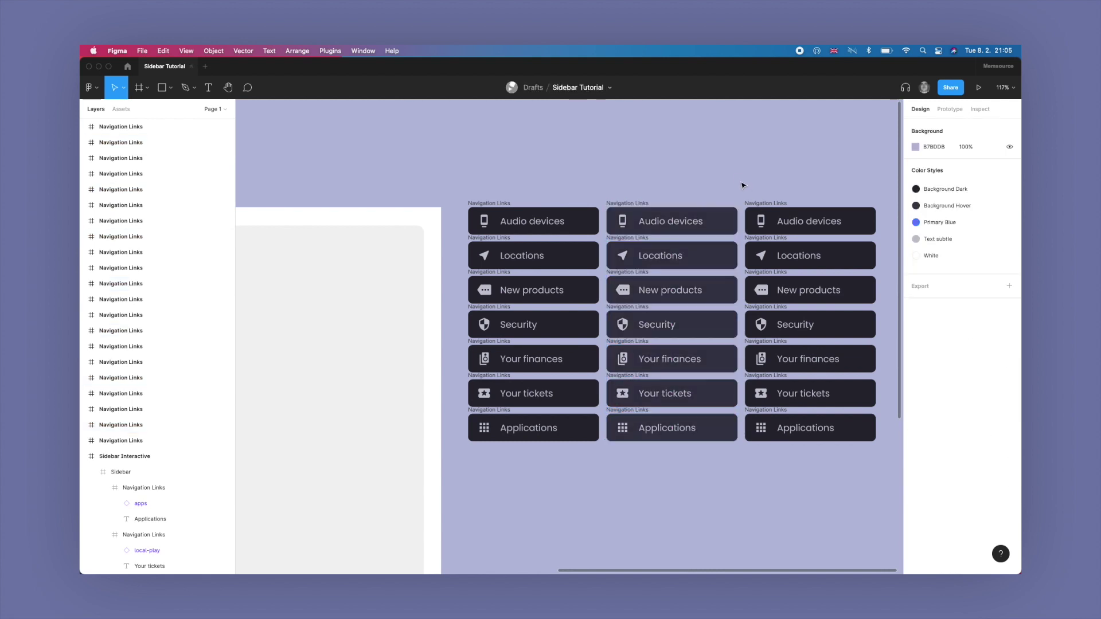
# Step: Apply the Background Hover color style to the fill of all seven navigation links in the third column
pyautogui.moveTo(745, 184); pyautogui.dragTo(673, 182)
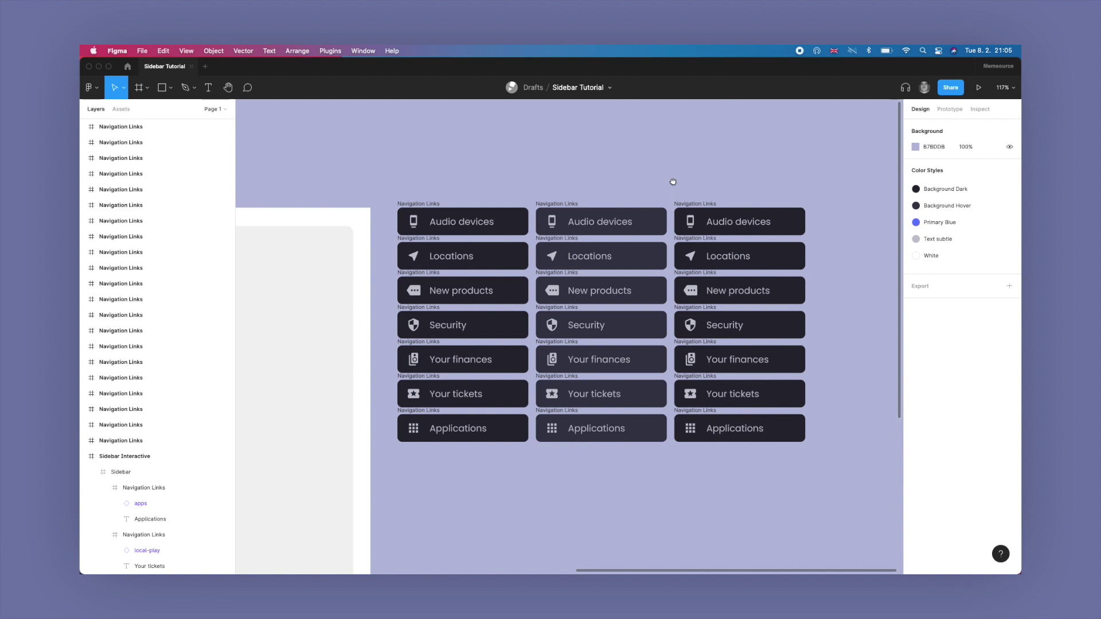
pyautogui.moveTo(674, 182); pyautogui.dragTo(669, 184)
pyautogui.click(691, 225)
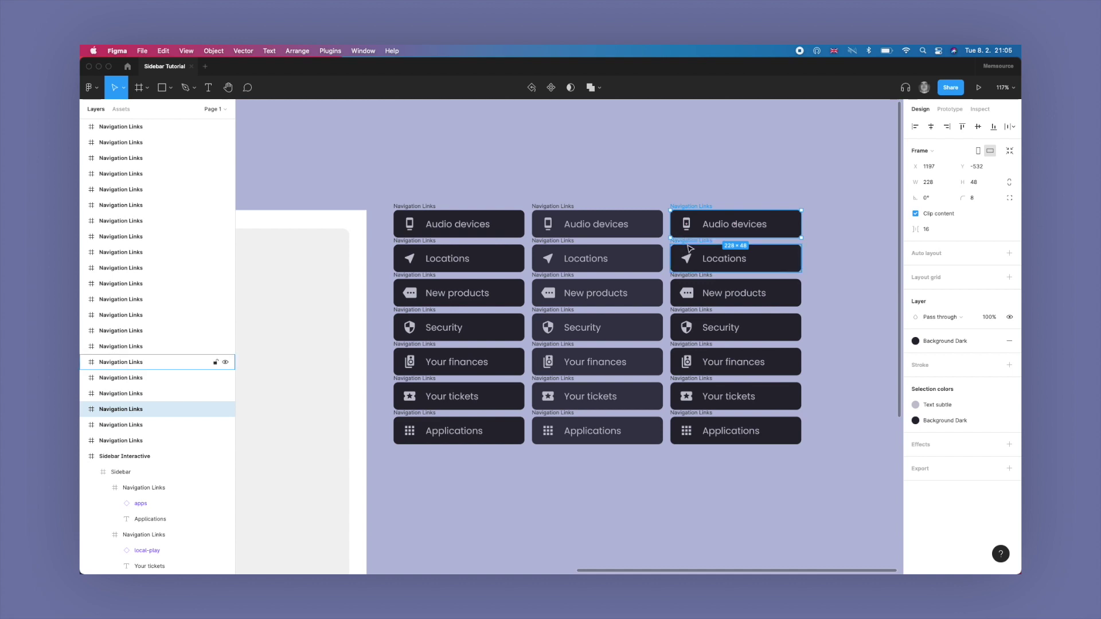
pyautogui.keyDown('shift'); pyautogui.click(690, 253); pyautogui.keyUp('shift')
pyautogui.keyDown('shift'); pyautogui.click(689, 288); pyautogui.keyUp('shift')
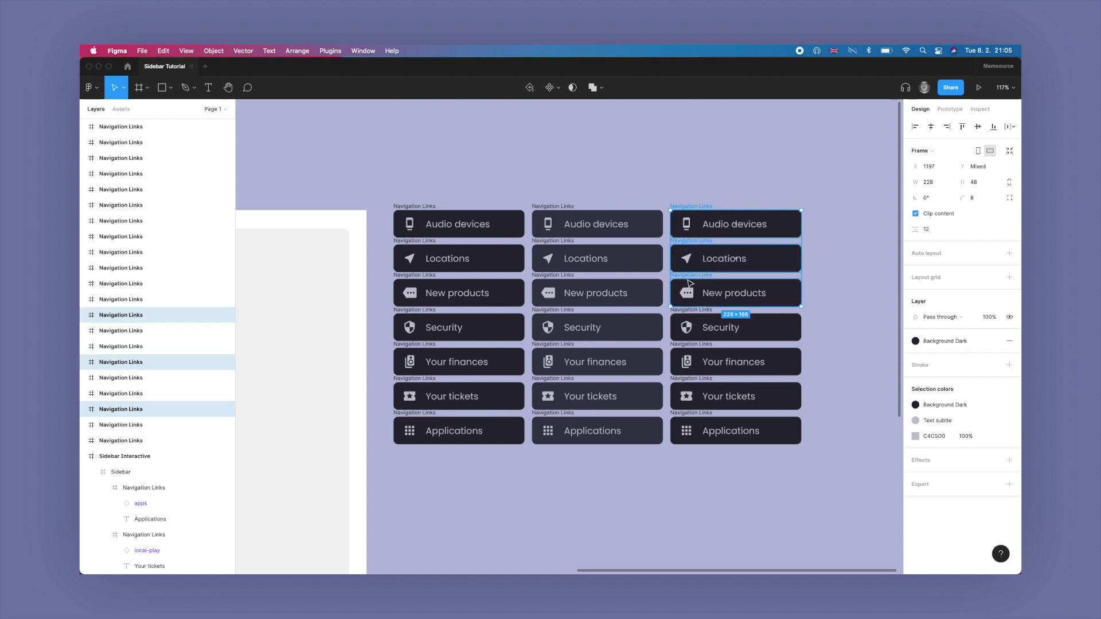
pyautogui.keyDown('shift'); pyautogui.click(688, 316); pyautogui.keyUp('shift')
pyautogui.keyDown('shift'); pyautogui.click(691, 351); pyautogui.keyUp('shift')
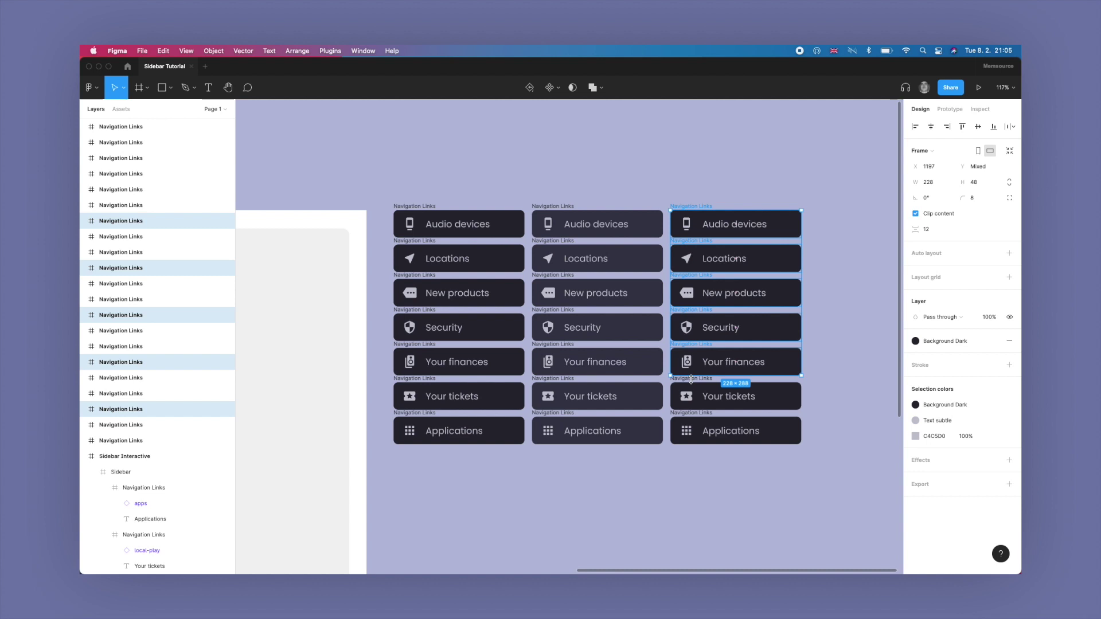
pyautogui.keyDown('shift'); pyautogui.click(694, 386); pyautogui.keyUp('shift')
pyautogui.keyDown('shift'); pyautogui.click(692, 421); pyautogui.keyUp('shift')
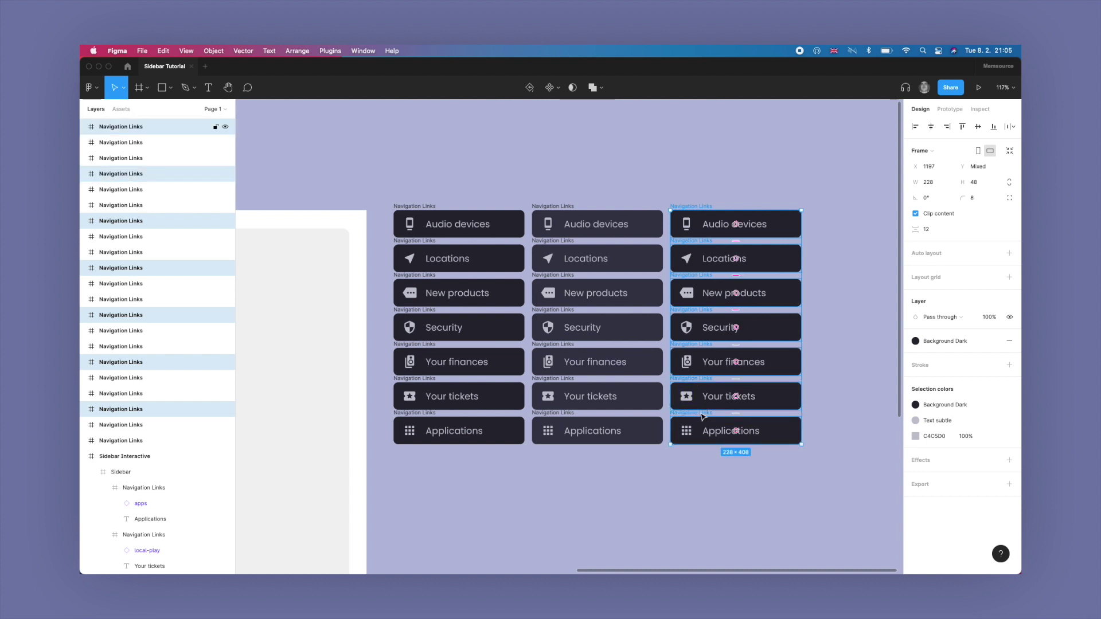
pyautogui.click(942, 341)
pyautogui.click(938, 400)
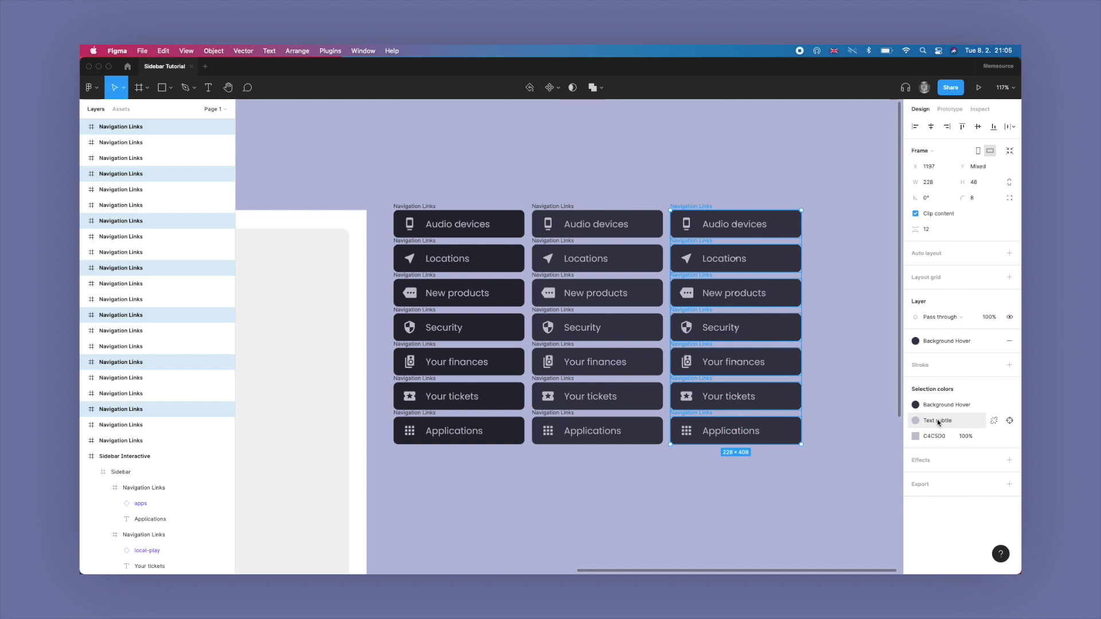
# Step: Apply the White color style to all text and icons of the seven links in the third column
pyautogui.click(938, 423)
pyautogui.click(873, 468)
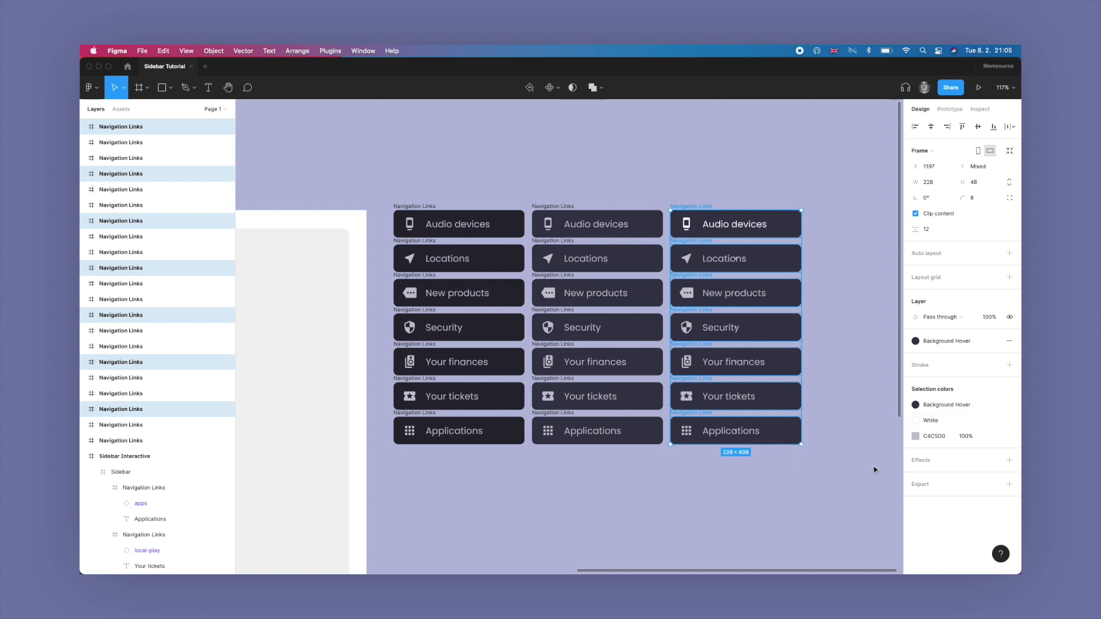
pyautogui.click(1006, 436)
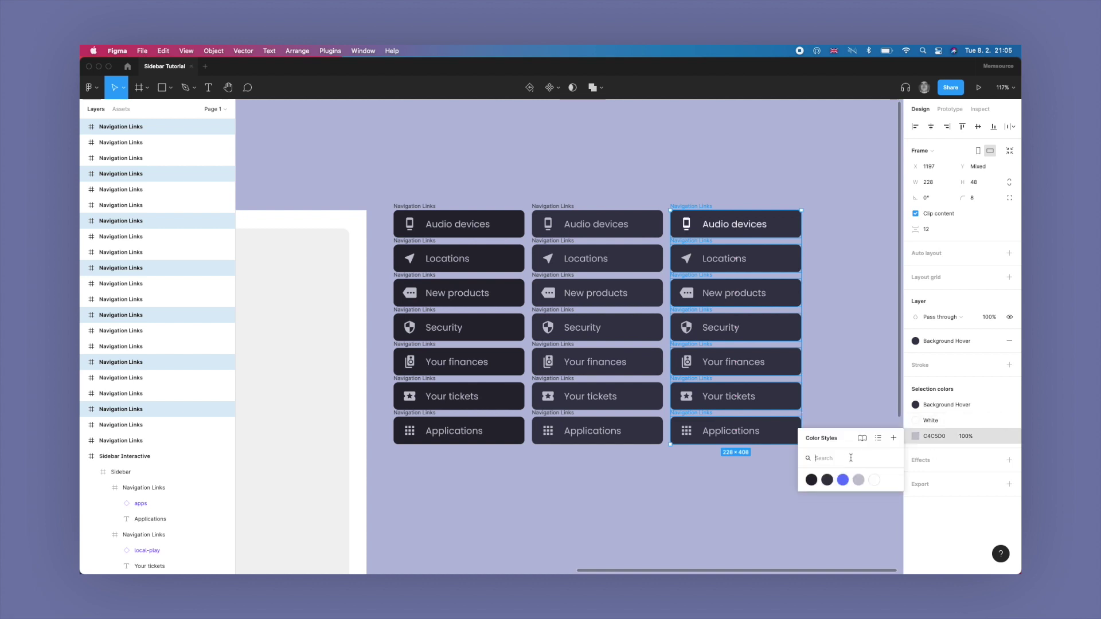
pyautogui.click(859, 479)
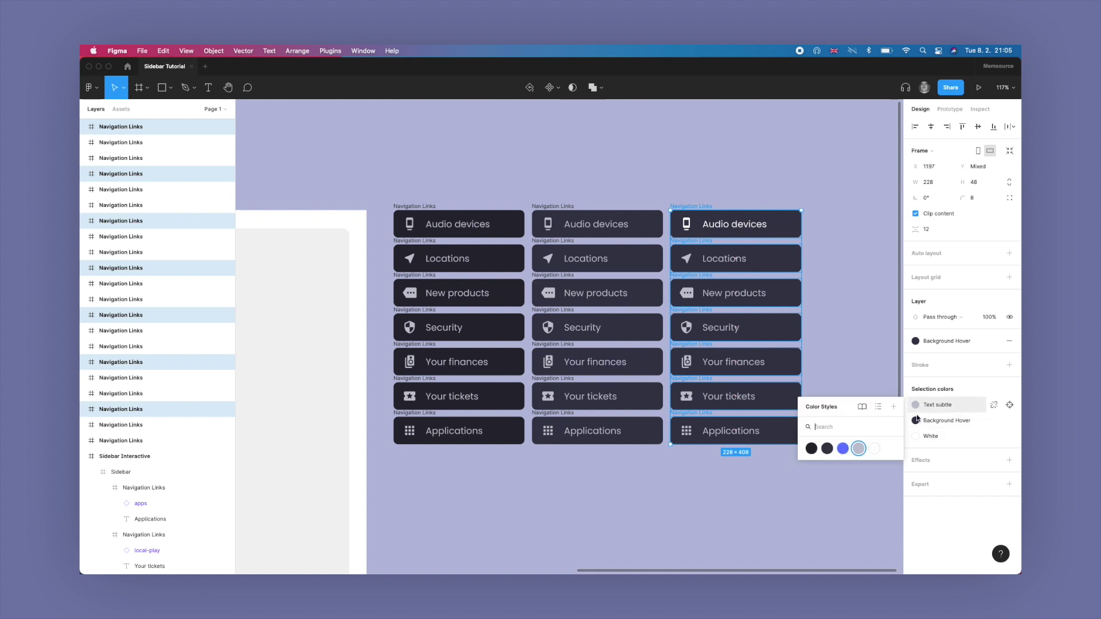
pyautogui.click(873, 449)
pyautogui.press('Escape')
# Step: Recolor the seven icons in the third column with the Primary Blue color style
pyautogui.moveTo(692, 400); pyautogui.dragTo(691, 217)
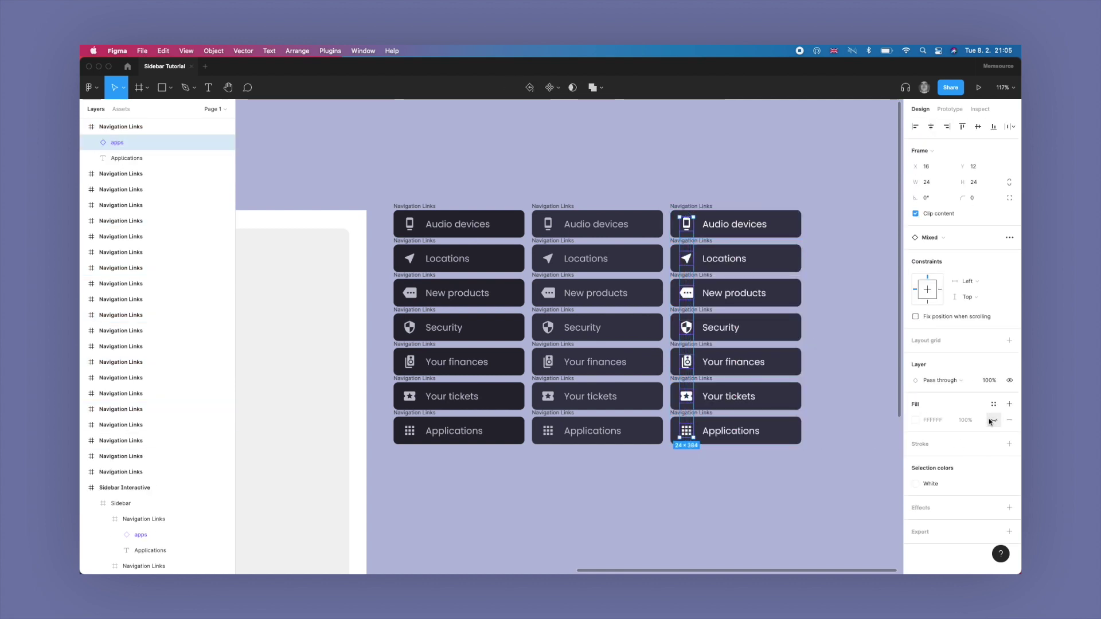
pyautogui.click(918, 483)
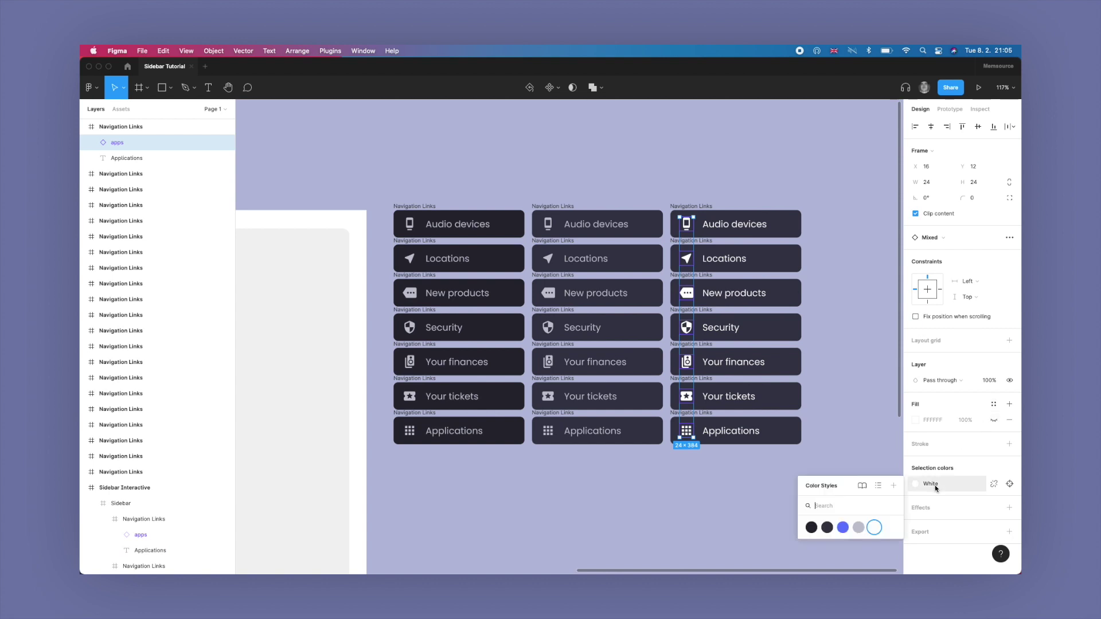
pyautogui.click(841, 528)
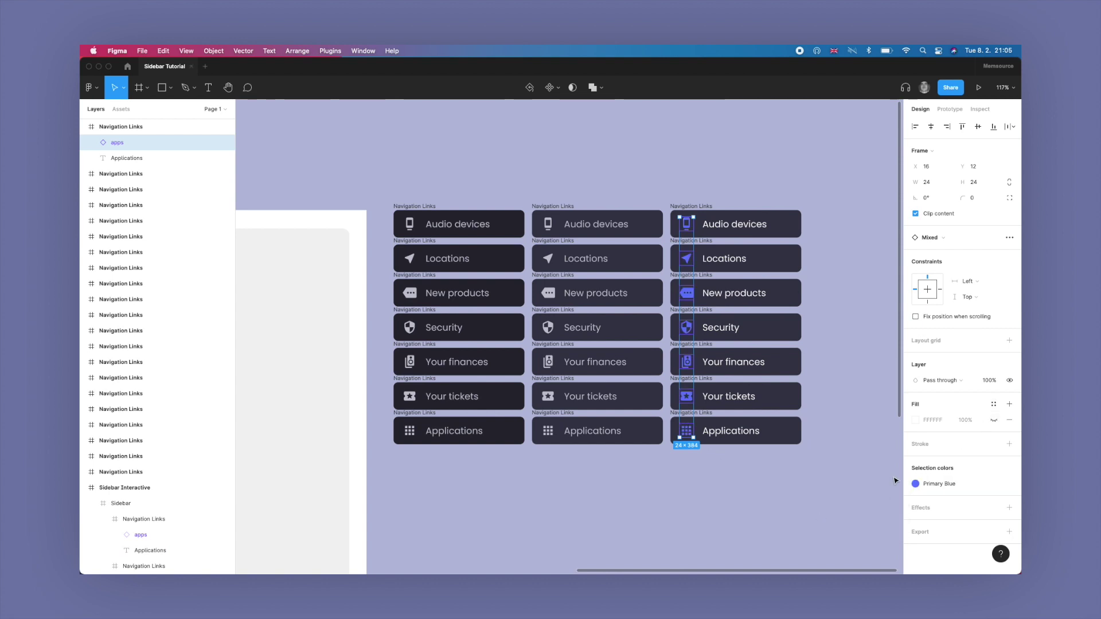
pyautogui.click(844, 510)
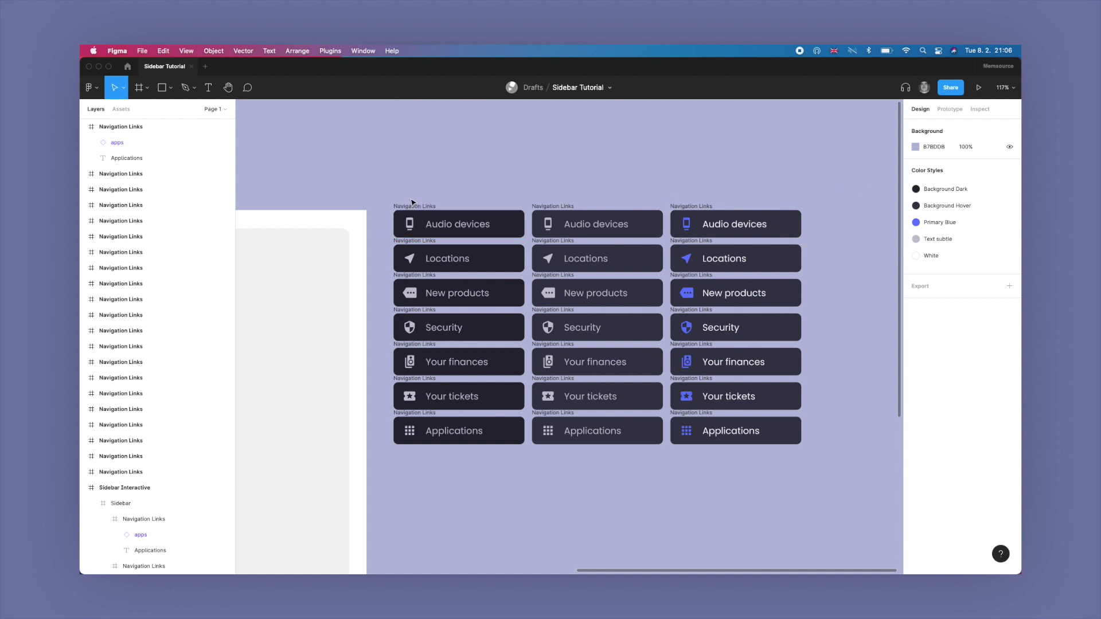
# Step: Examine the three columns of link states and each of the seven navigation links in the first column
pyautogui.moveTo(450, 463); pyautogui.dragTo(531, 520)
pyautogui.moveTo(537, 451); pyautogui.dragTo(672, 183)
pyautogui.moveTo(835, 505); pyautogui.dragTo(662, 159)
pyautogui.press('Escape')
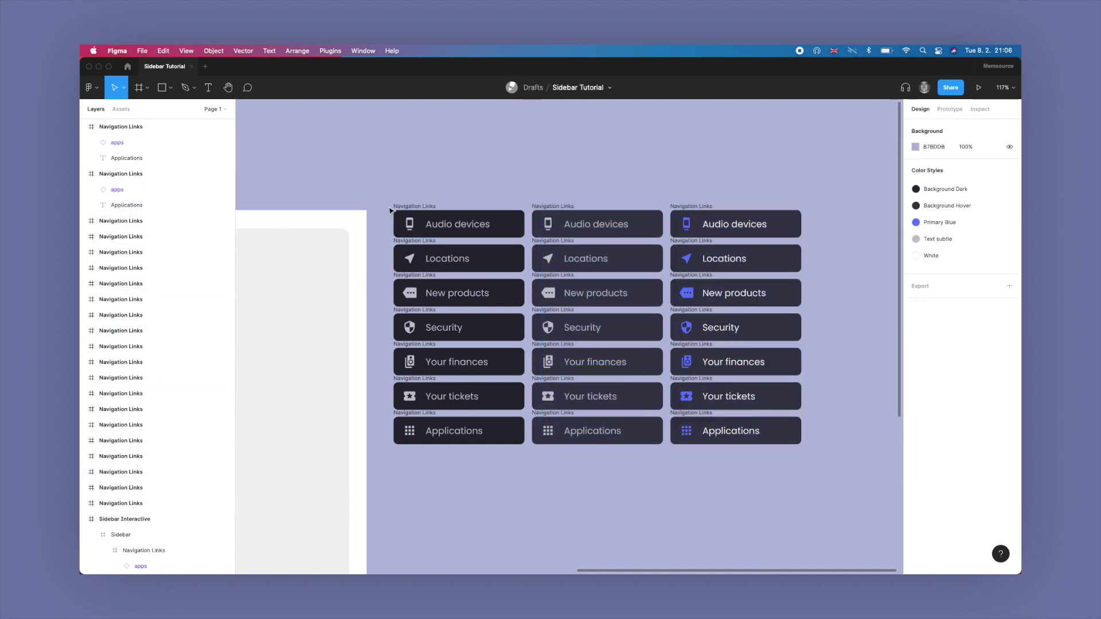
pyautogui.click(407, 221)
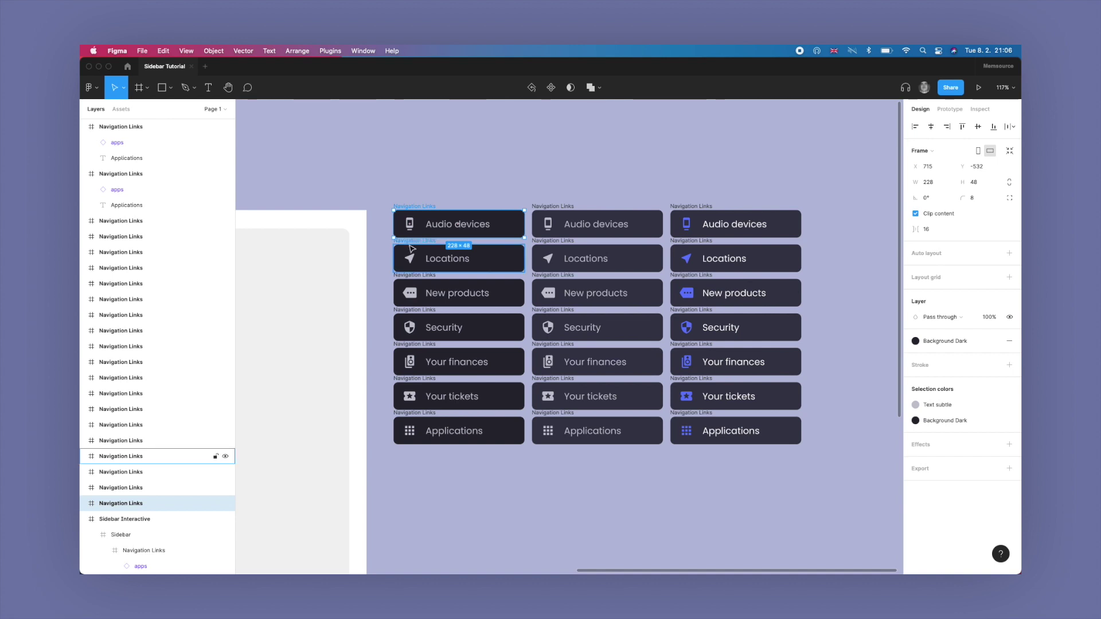
pyautogui.click(411, 250)
pyautogui.click(414, 276)
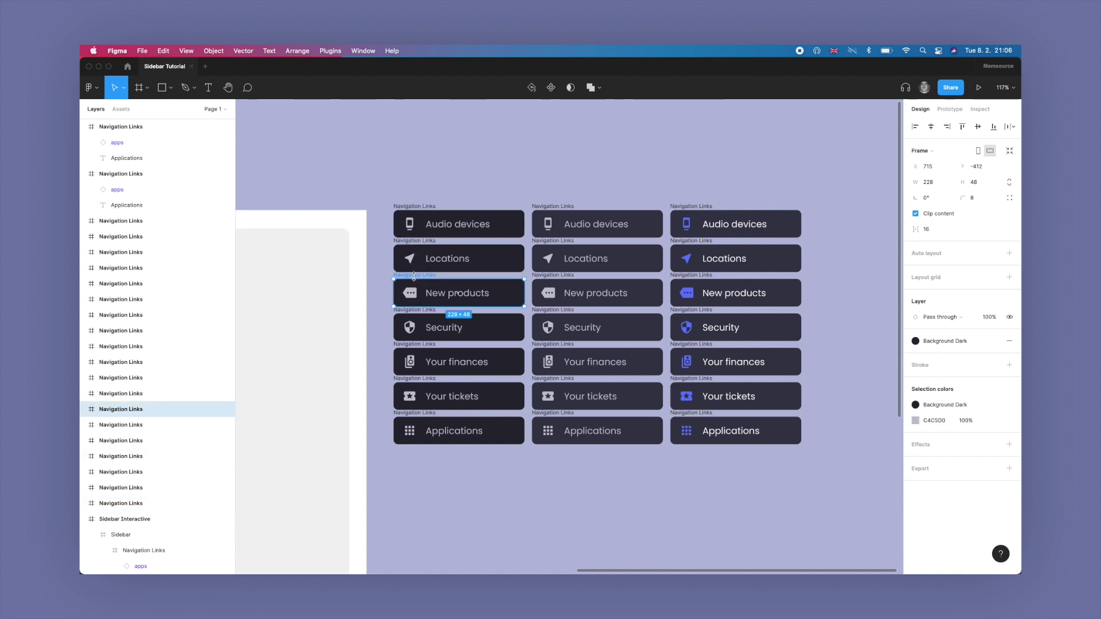
pyautogui.click(424, 319)
pyautogui.click(422, 352)
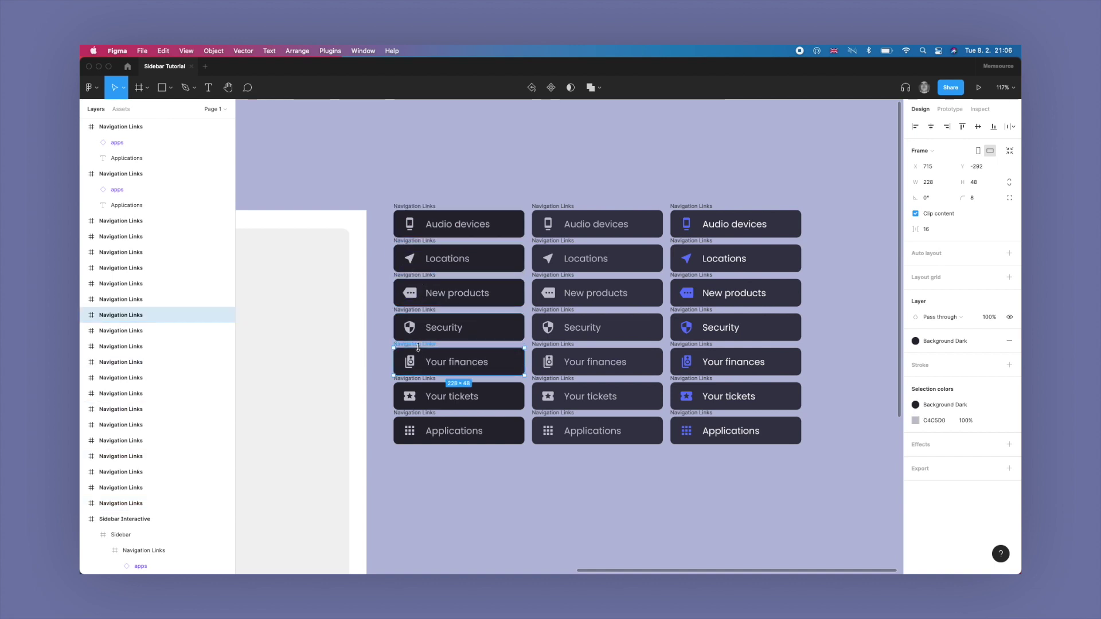
pyautogui.click(427, 390)
pyautogui.click(424, 414)
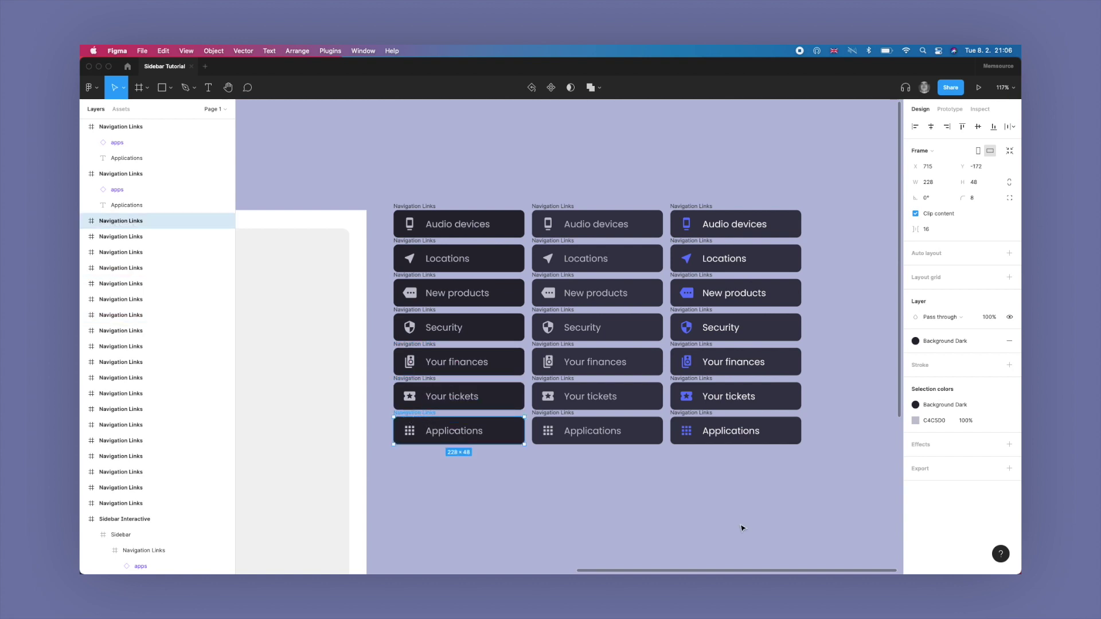
pyautogui.click(758, 523)
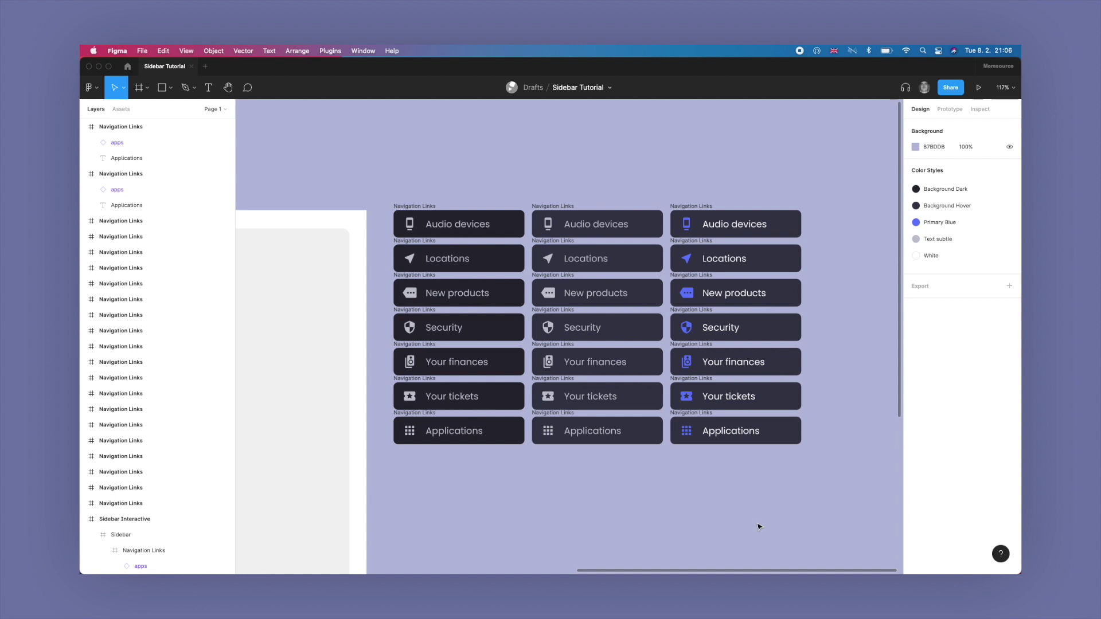
# Step: Convert each of the three Audio devices links into its own component
pyautogui.click(436, 208)
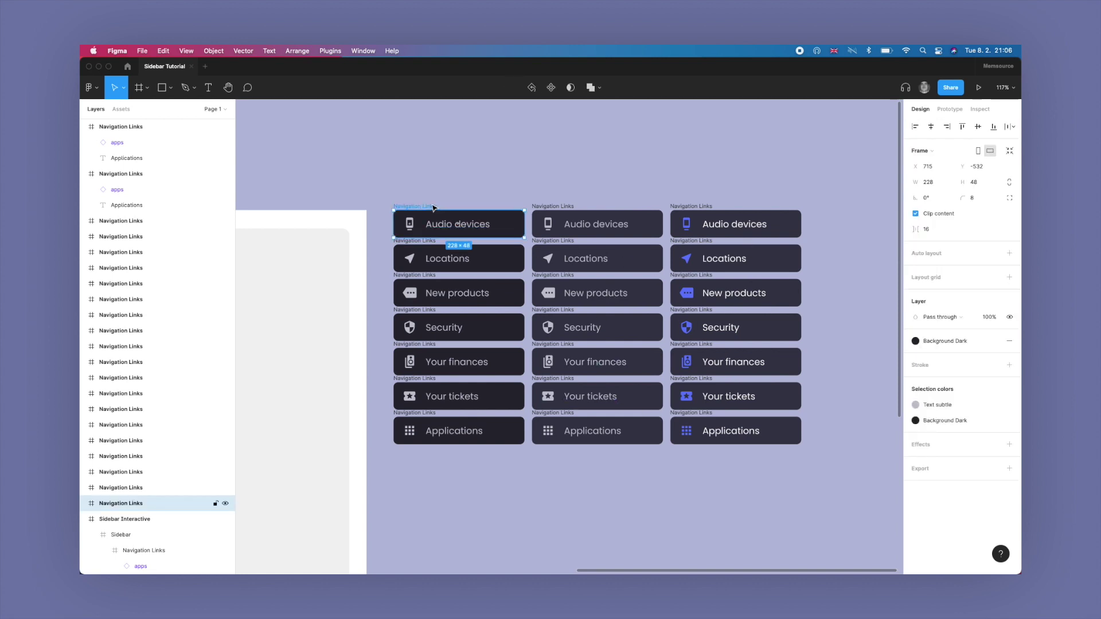
pyautogui.click(561, 206)
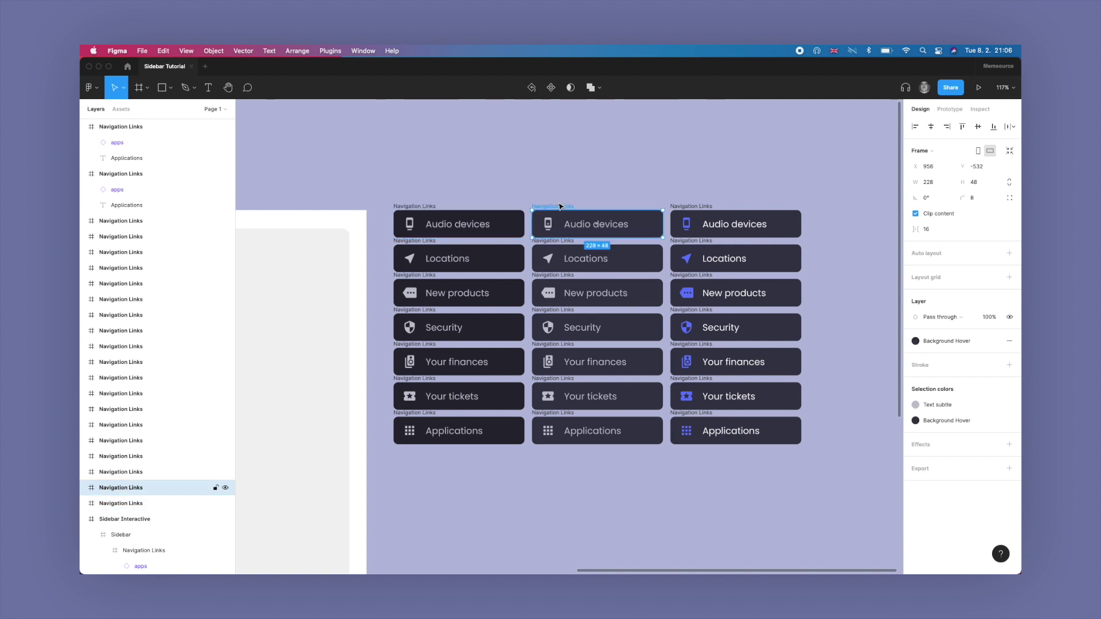
pyautogui.press('super+alt+k')
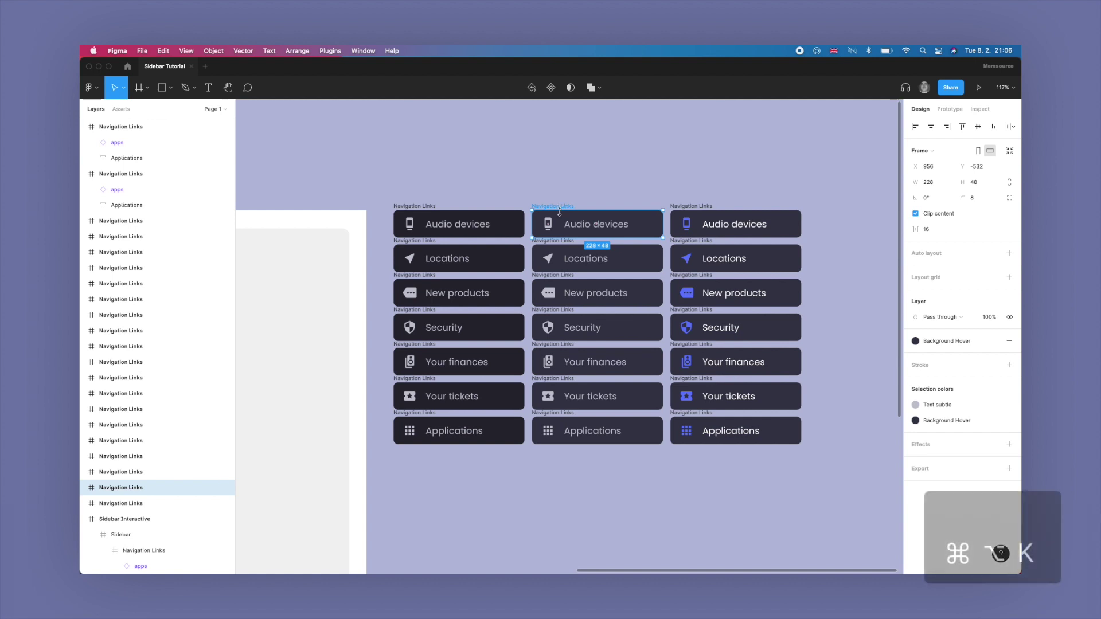
pyautogui.click(427, 206)
pyautogui.press('super+alt+k')
pyautogui.click(553, 207)
pyautogui.press('super+alt+k')
pyautogui.click(683, 208)
pyautogui.press('super+alt+k')
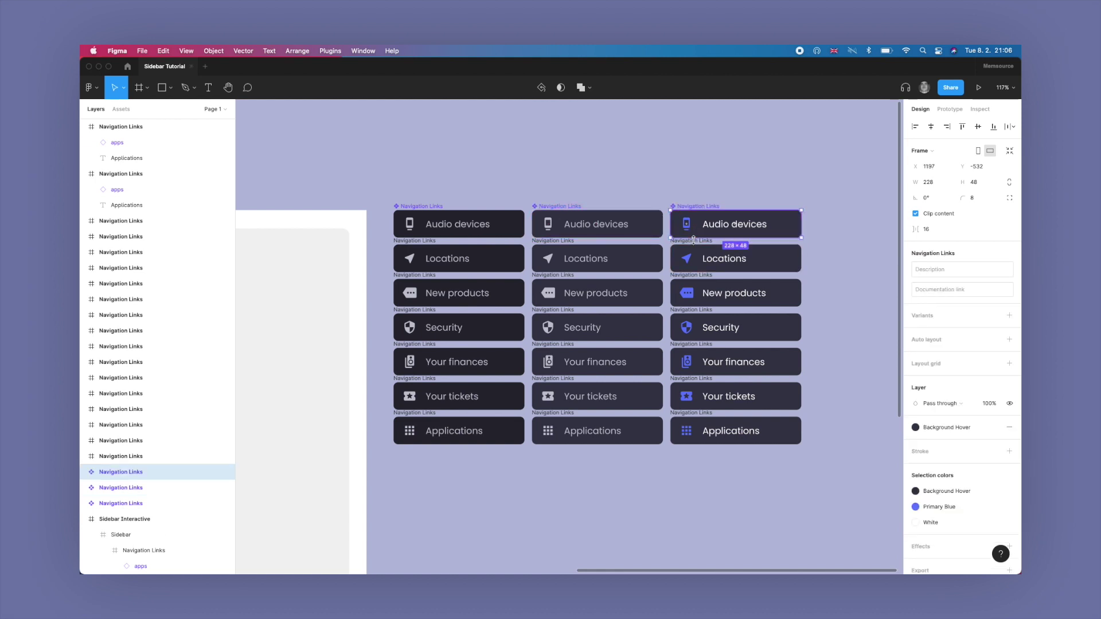
# Step: Convert each of the three Locations links into its own component
pyautogui.click(694, 241)
pyautogui.press('super+alt+k')
pyautogui.click(557, 245)
pyautogui.press('super+alt+k')
pyautogui.click(425, 261)
pyautogui.press('super+alt+k')
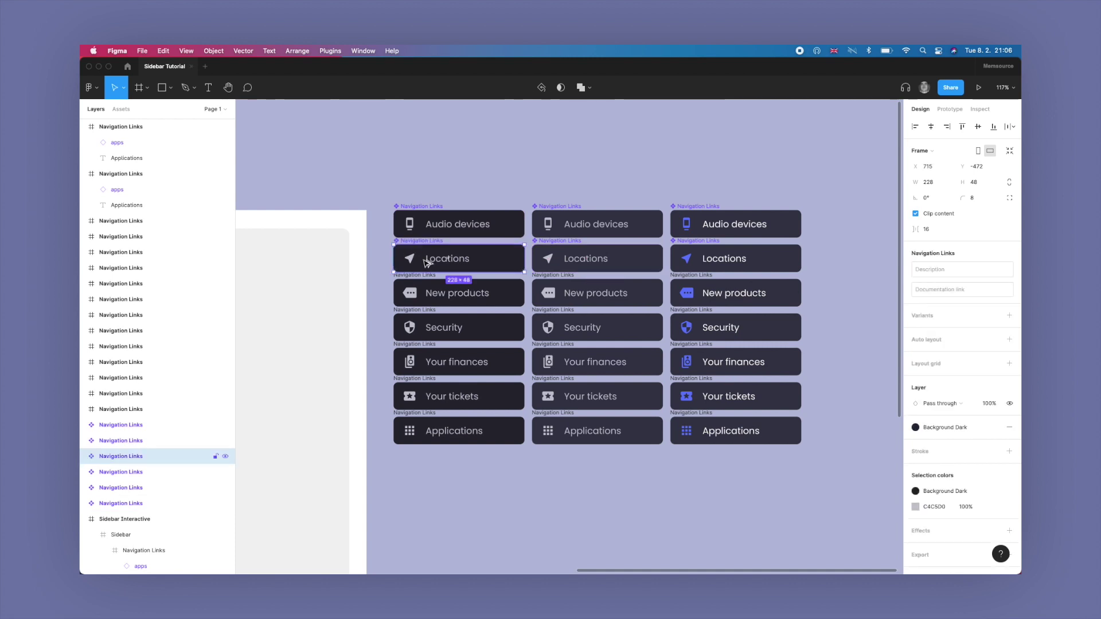
# Step: Convert the New products, Security, Your finances and Your tickets links in the first column into separate components
pyautogui.click(427, 289)
pyautogui.press('super+alt+k')
pyautogui.click(430, 327)
pyautogui.press('super+alt+k')
pyautogui.click(425, 363)
pyautogui.press('super+alt+k')
pyautogui.click(425, 380)
pyautogui.press('super+alt+k')
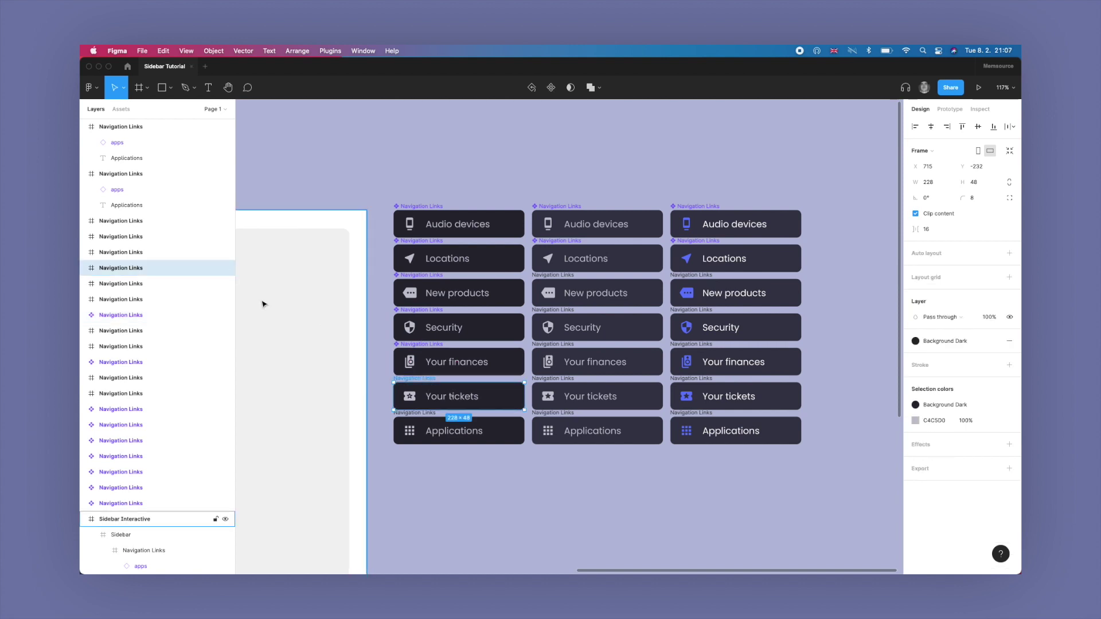
# Step: Convert the Your tickets links in the second and third columns into separate components
pyautogui.click(120, 252)
pyautogui.press('super+alt+k')
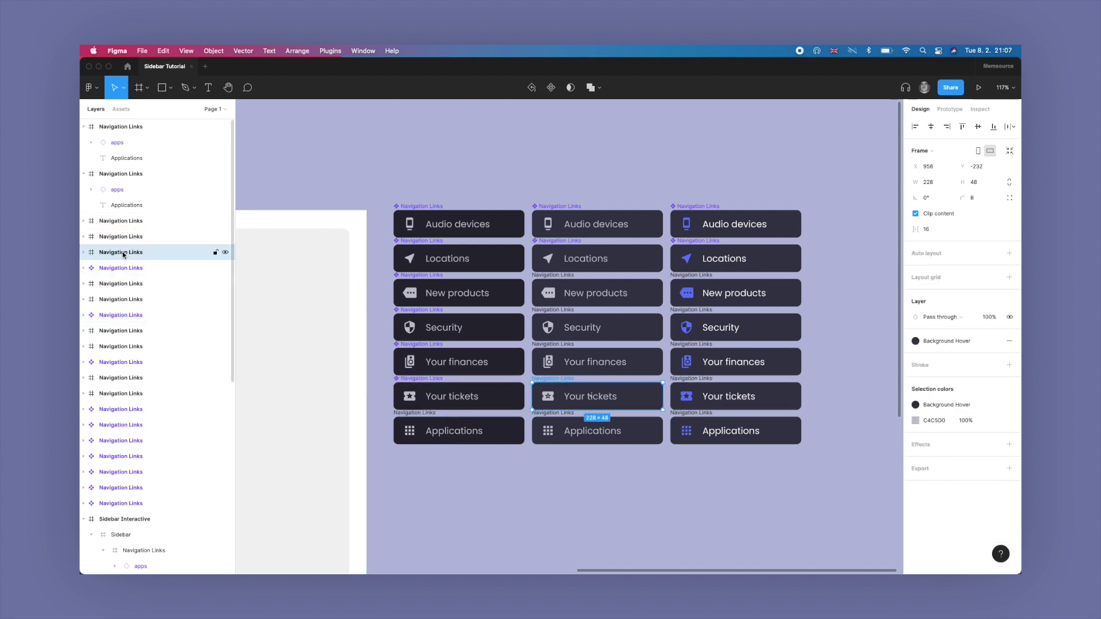
pyautogui.click(117, 236)
pyautogui.press('super+alt+k')
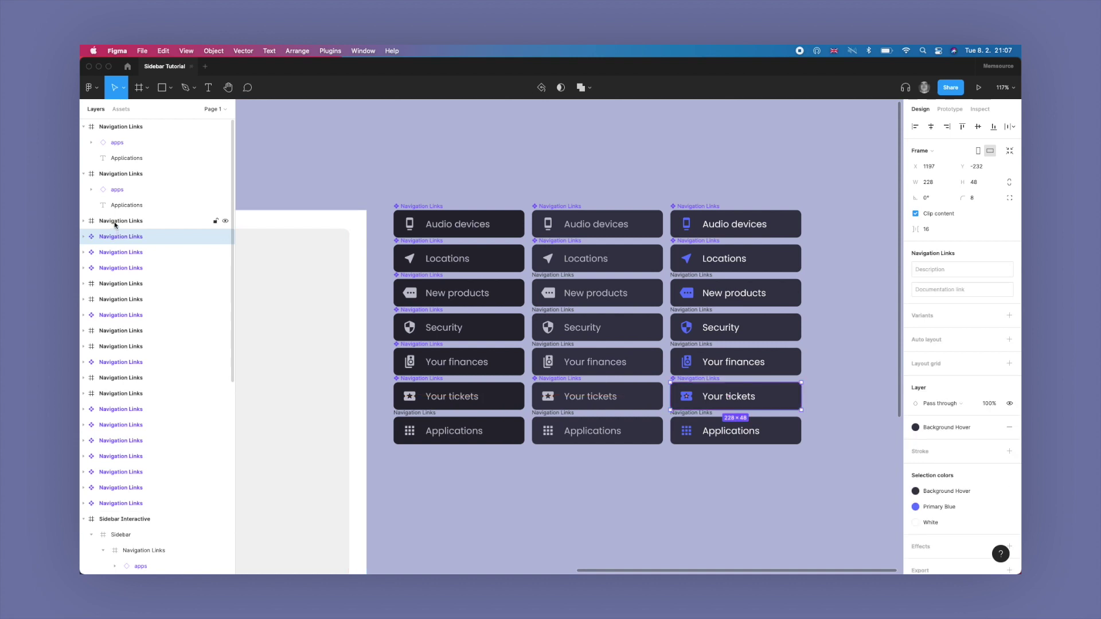
# Step: Convert each of the three Applications links into its own component
pyautogui.click(114, 221)
pyautogui.press('super+alt+k')
pyautogui.click(121, 172)
pyautogui.press('super+alt+k')
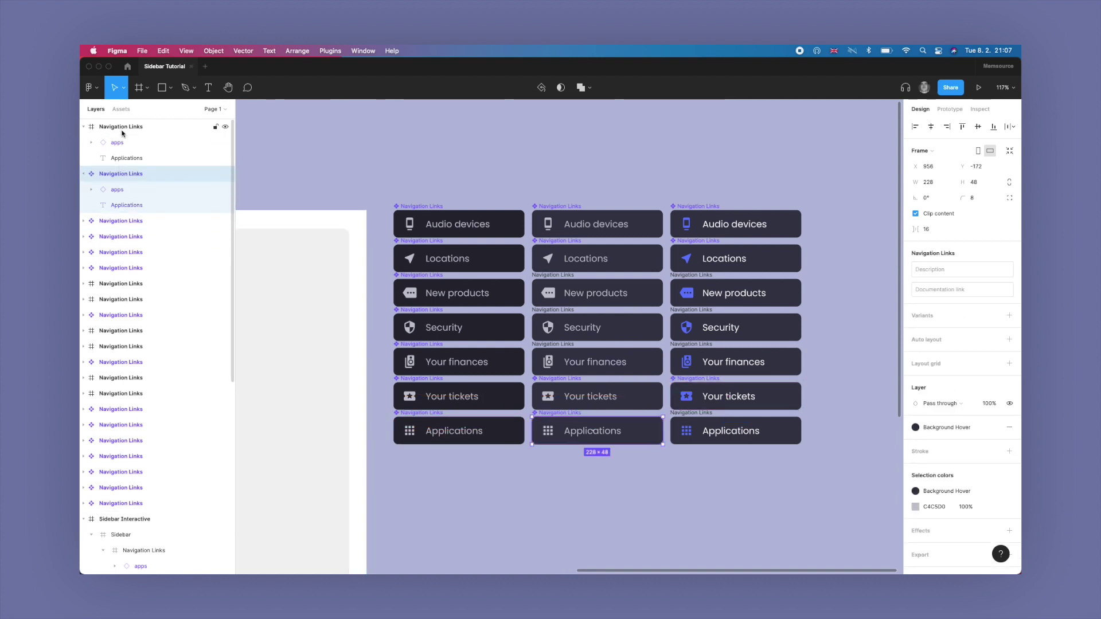
pyautogui.click(124, 129)
pyautogui.press('super+alt+k')
# Step: Convert the New products, Security and Your finances links in the second and third columns into separate components
pyautogui.click(107, 380)
pyautogui.press('super+alt+k')
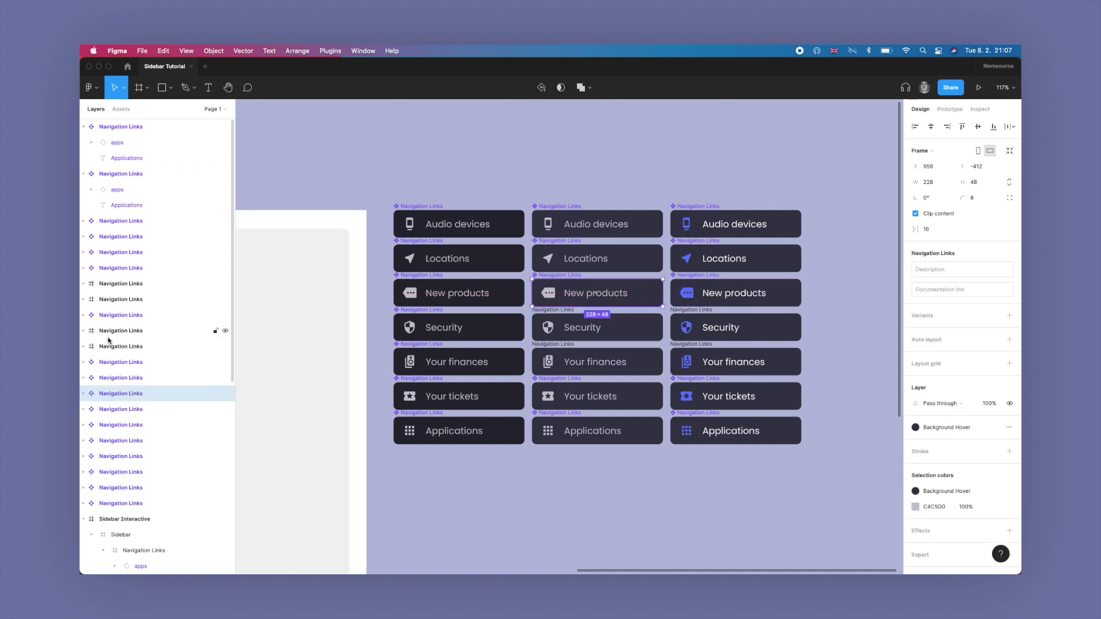
pyautogui.click(109, 346)
pyautogui.press('super+alt+k')
pyautogui.click(109, 333)
pyautogui.press('super+alt+k')
pyautogui.click(111, 299)
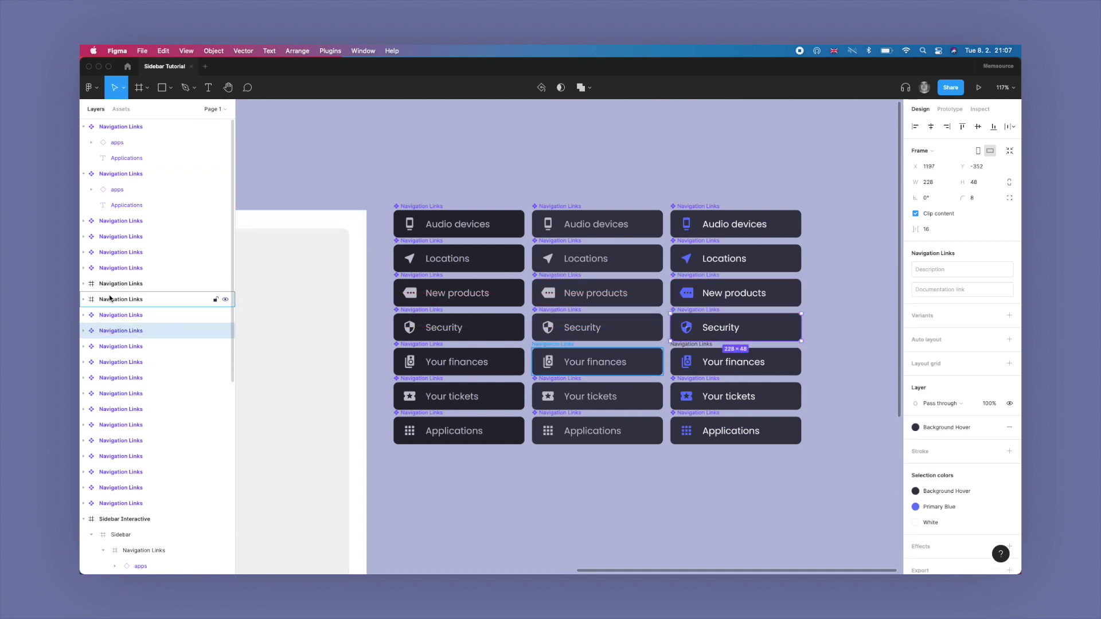
pyautogui.press('super+alt+k')
pyautogui.click(111, 285)
pyautogui.press('super+alt+k')
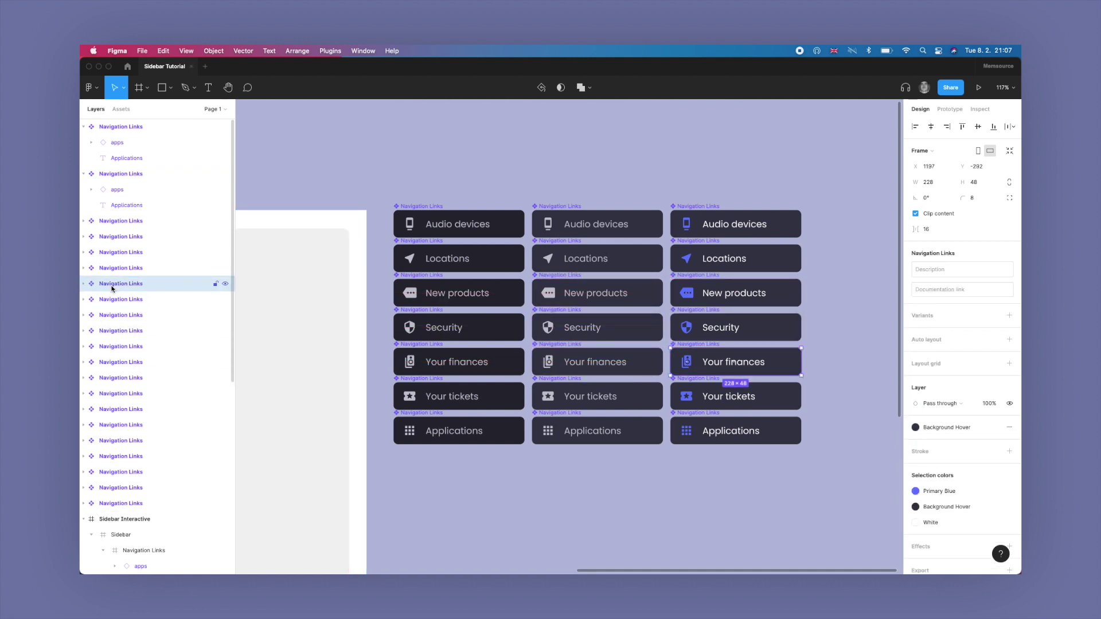
# Step: Collapse the Sidebar Interactive frame's layers and combine all 21 navigation link components as variants of one component set
pyautogui.click(85, 519)
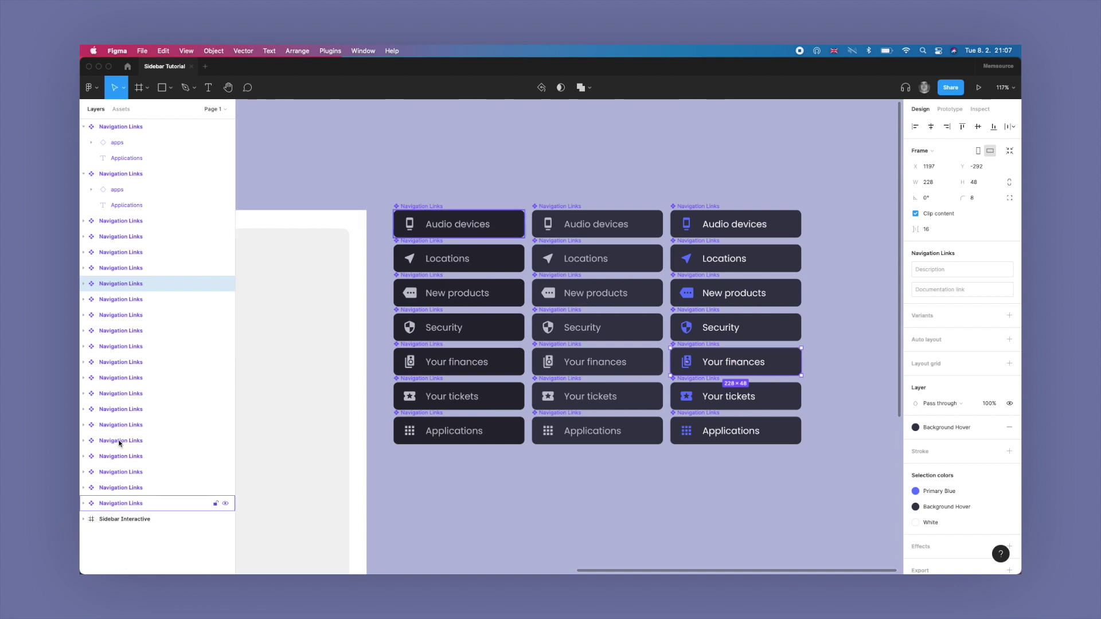
pyautogui.click(153, 235)
pyautogui.click(516, 187)
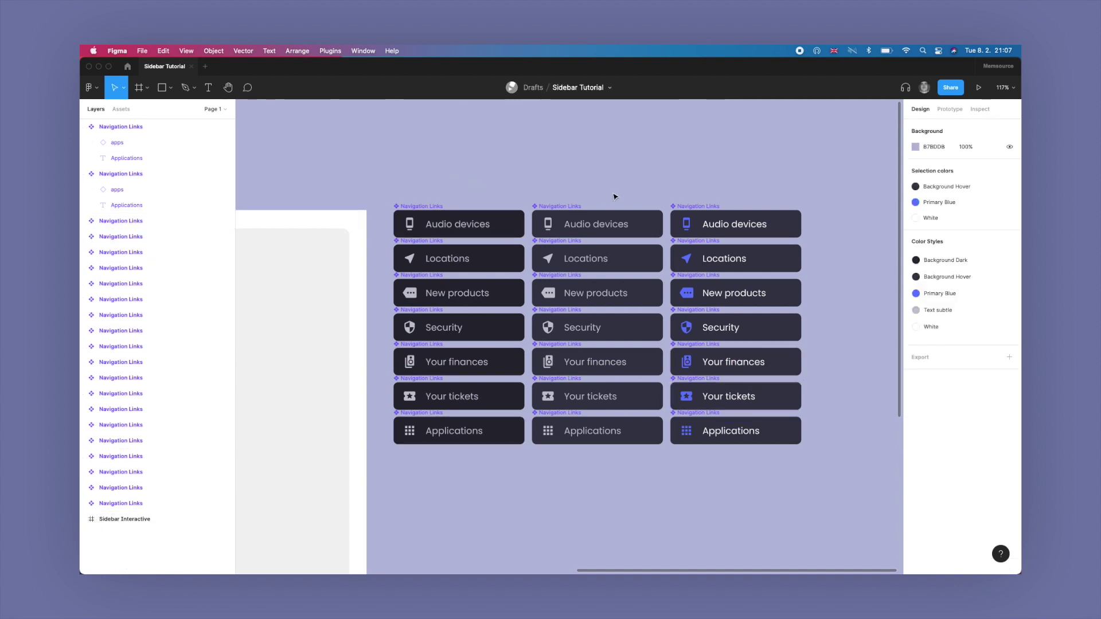
pyautogui.moveTo(834, 471); pyautogui.dragTo(389, 163)
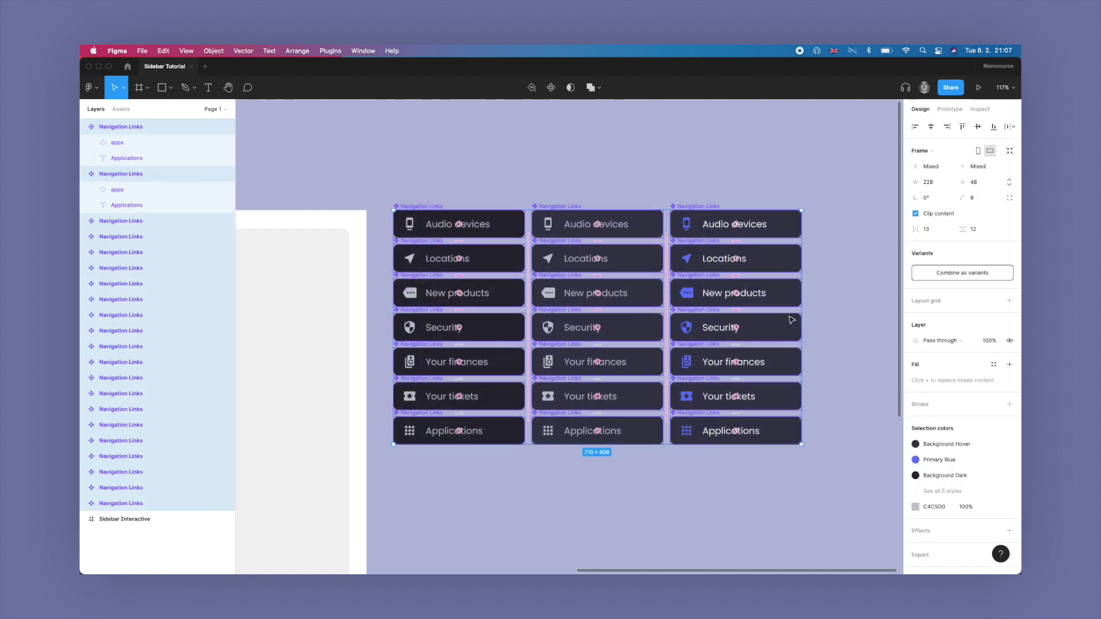
pyautogui.click(929, 274)
pyautogui.click(588, 196)
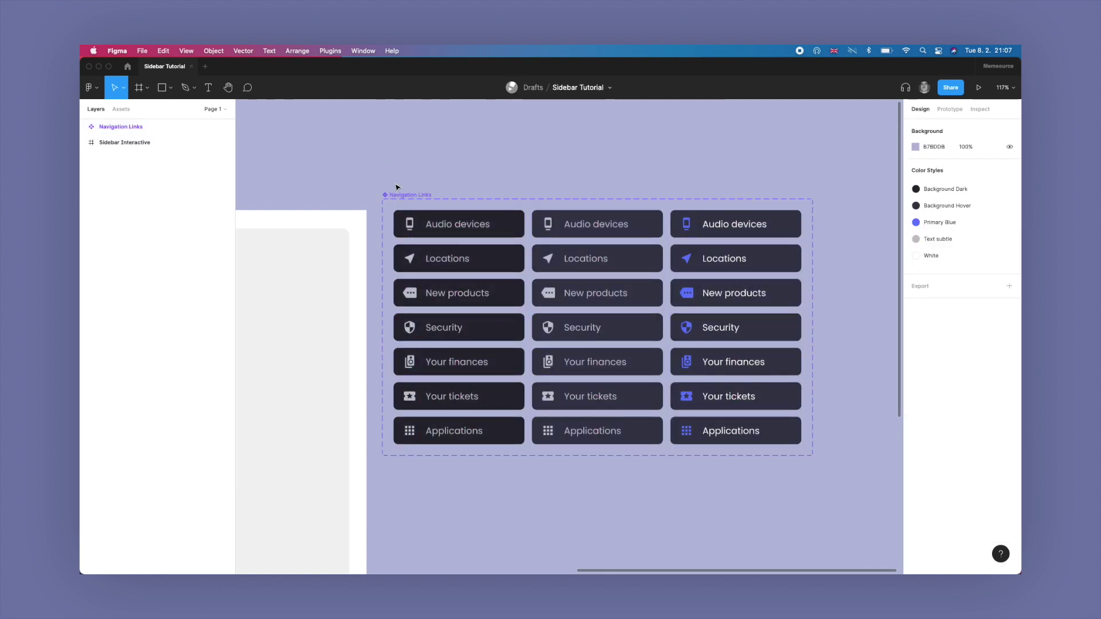
# Step: Move the Navigation Links component set slightly down and right, and fill its background with the White colour style
pyautogui.moveTo(407, 196); pyautogui.dragTo(412, 208)
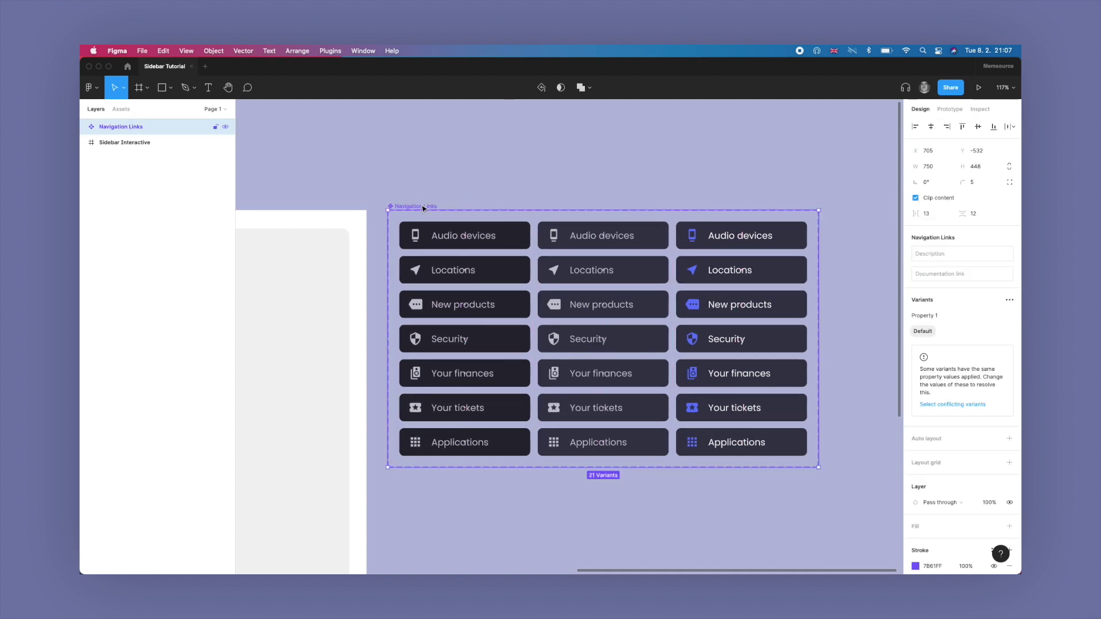
pyautogui.click(994, 526)
pyautogui.click(986, 540)
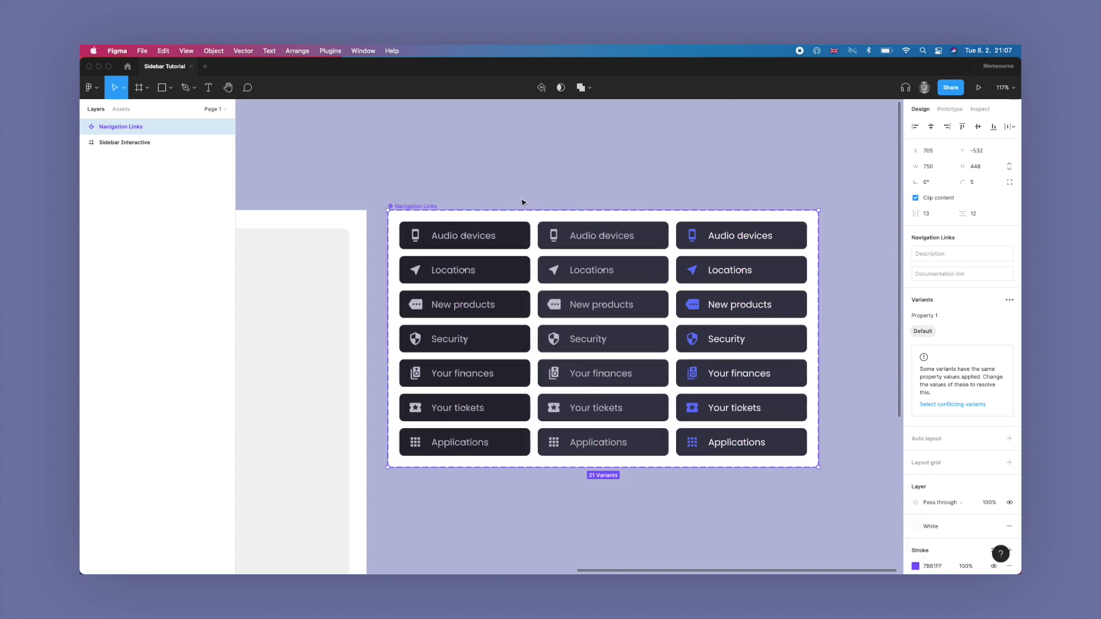
# Step: Compare the Audio devices link in the sidebar with the matching variants in the Navigation Links component set
pyautogui.scroll(-5, 526, 204)
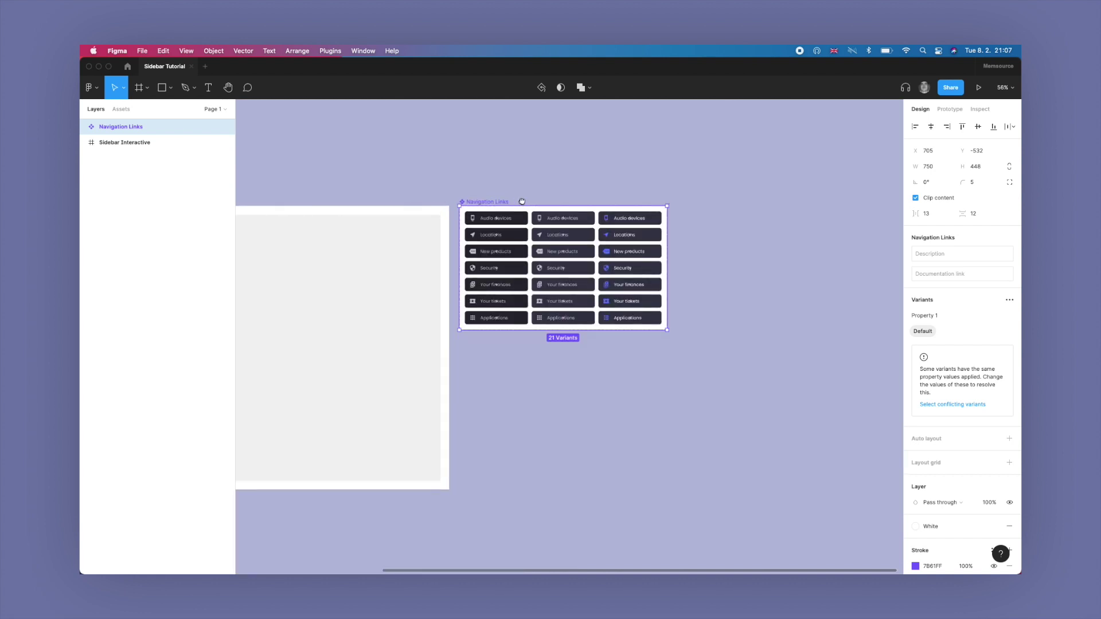
pyautogui.scroll(5, 526, 203)
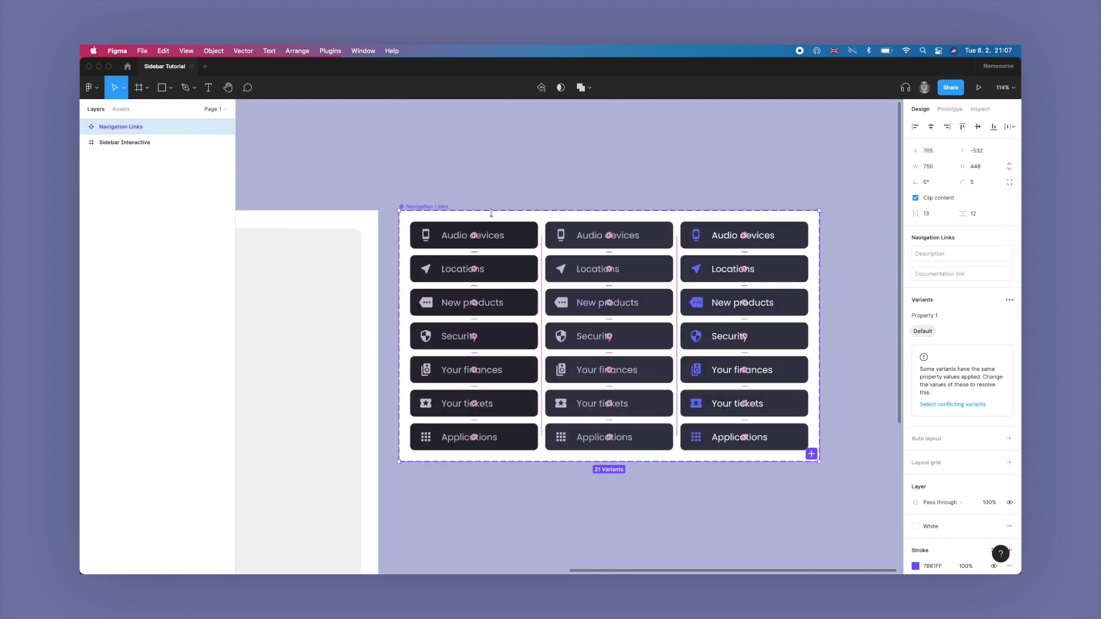
pyautogui.hscroll(-10, 440, 177)
pyautogui.scroll(-3, 777, 172)
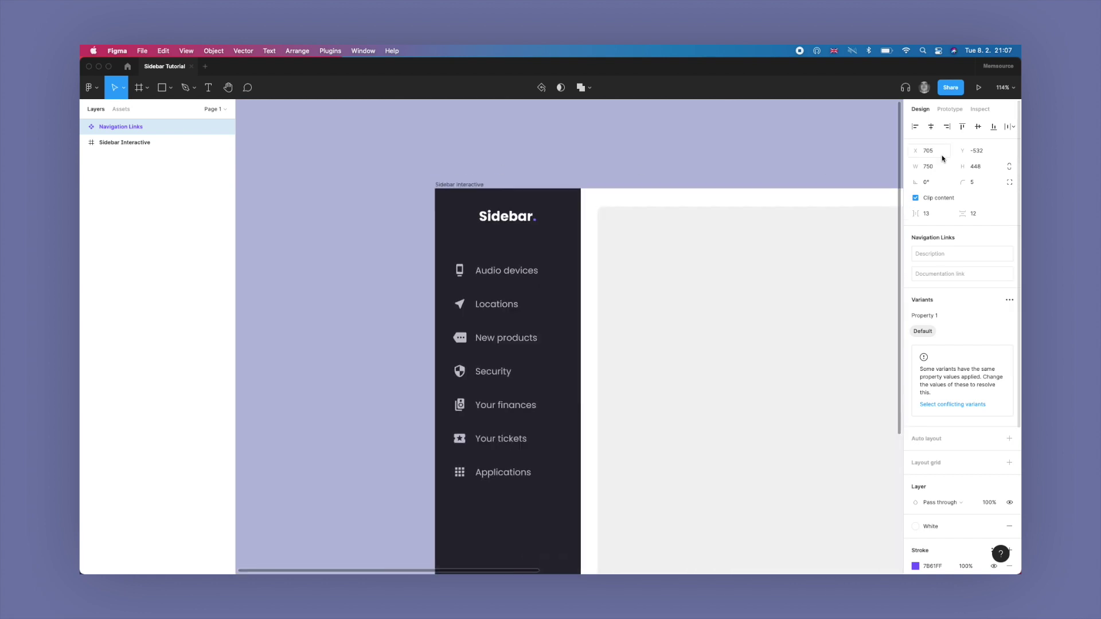
pyautogui.scroll(-5, 524, 172)
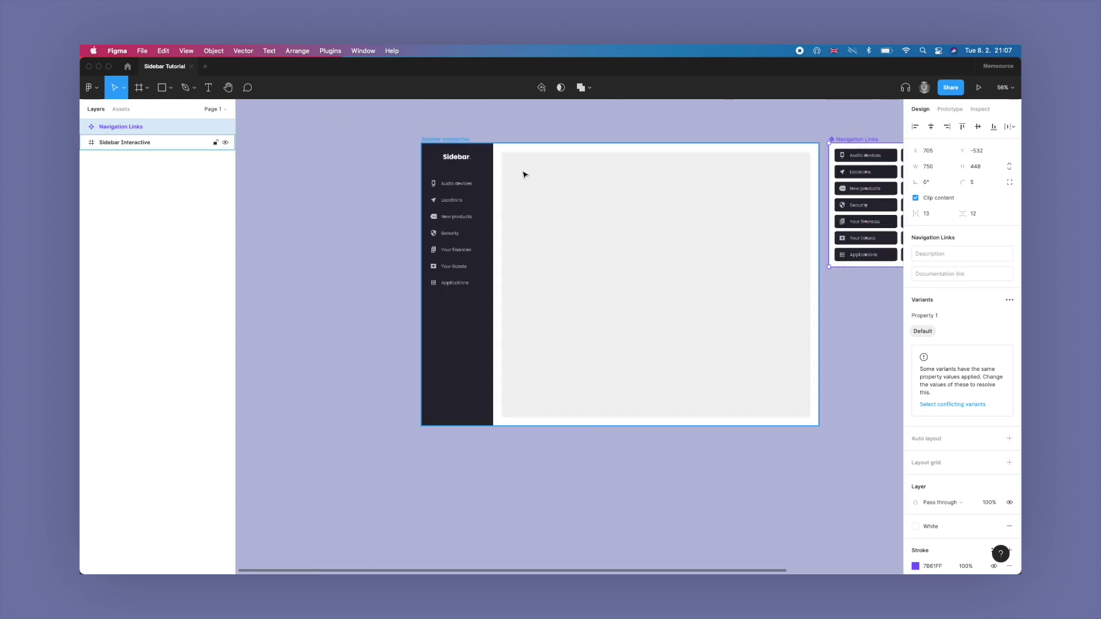
pyautogui.scroll(6, 523, 174)
pyautogui.click(433, 178)
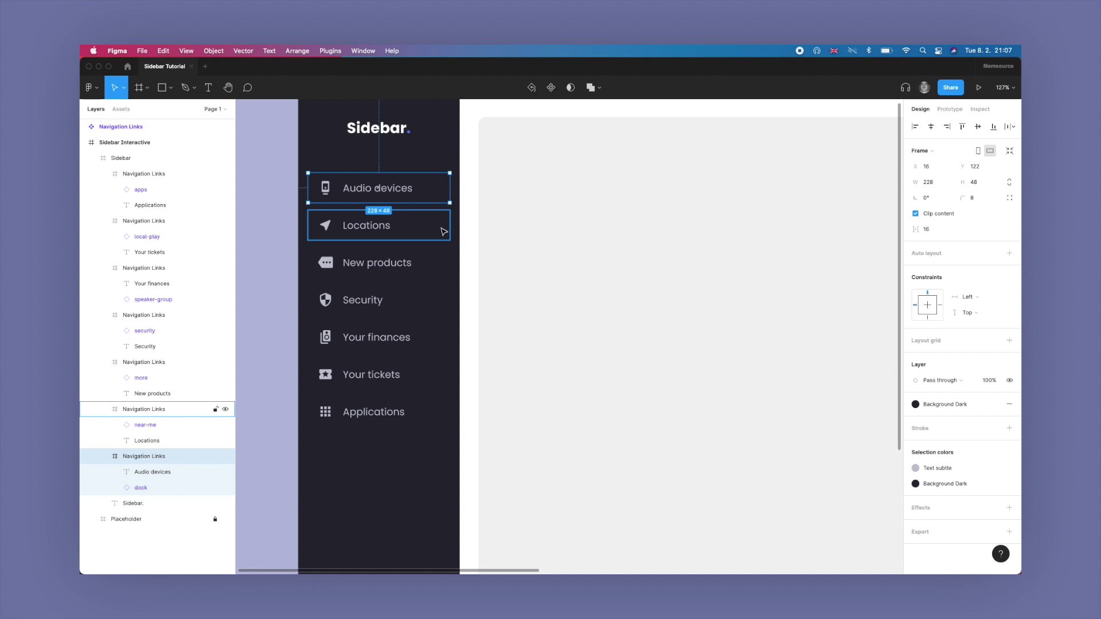
pyautogui.scroll(-2, 443, 224)
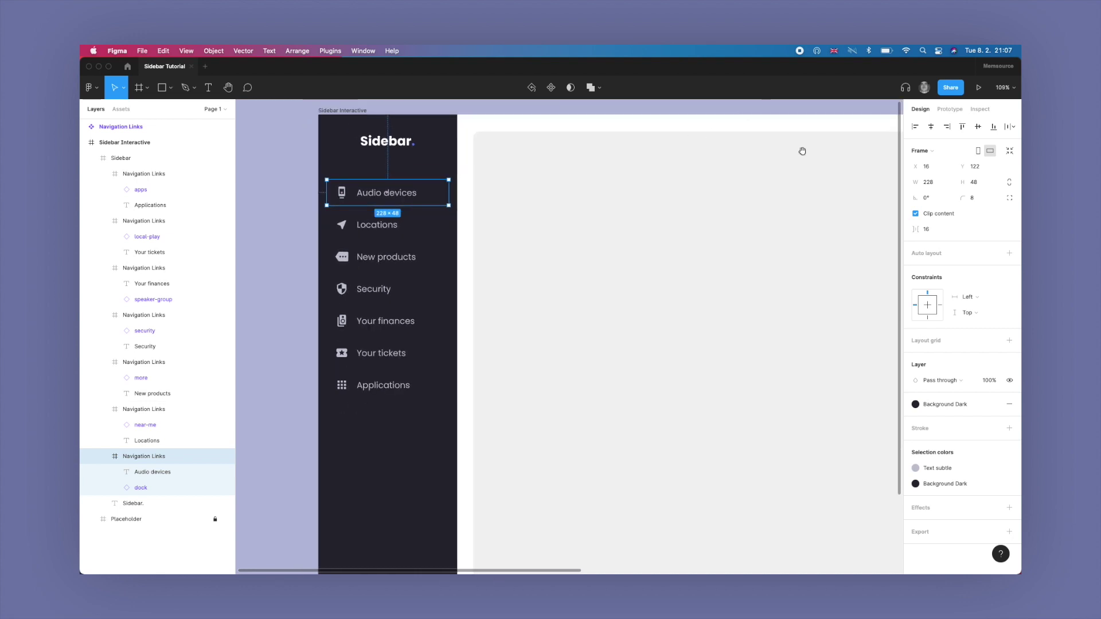
pyautogui.hscroll(10, 792, 138)
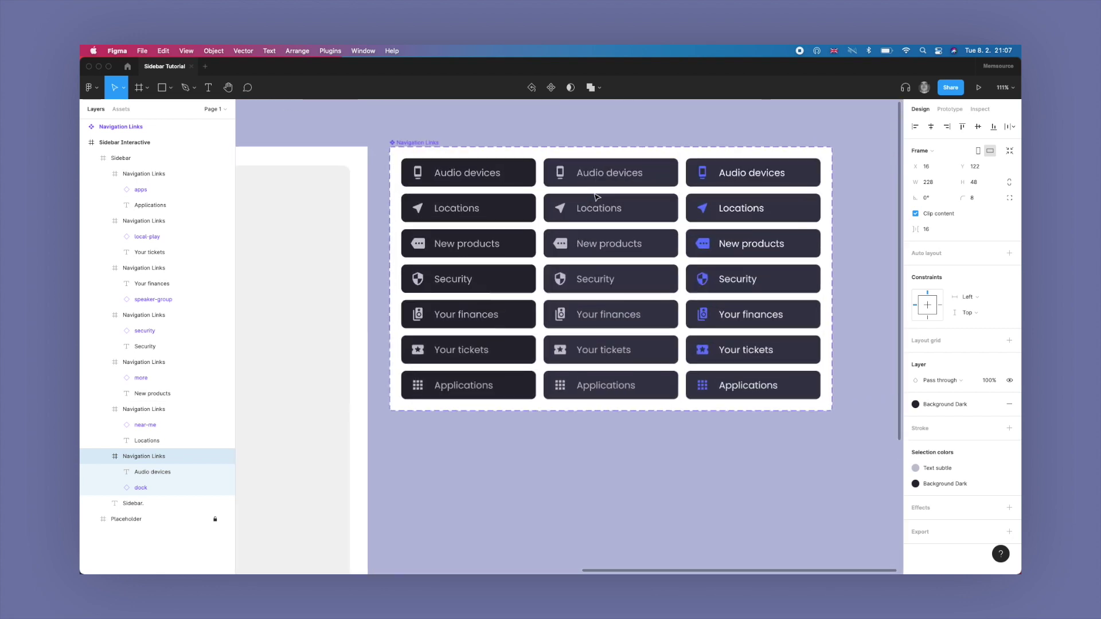
pyautogui.click(456, 173)
pyautogui.press('Escape')
pyautogui.click(479, 213)
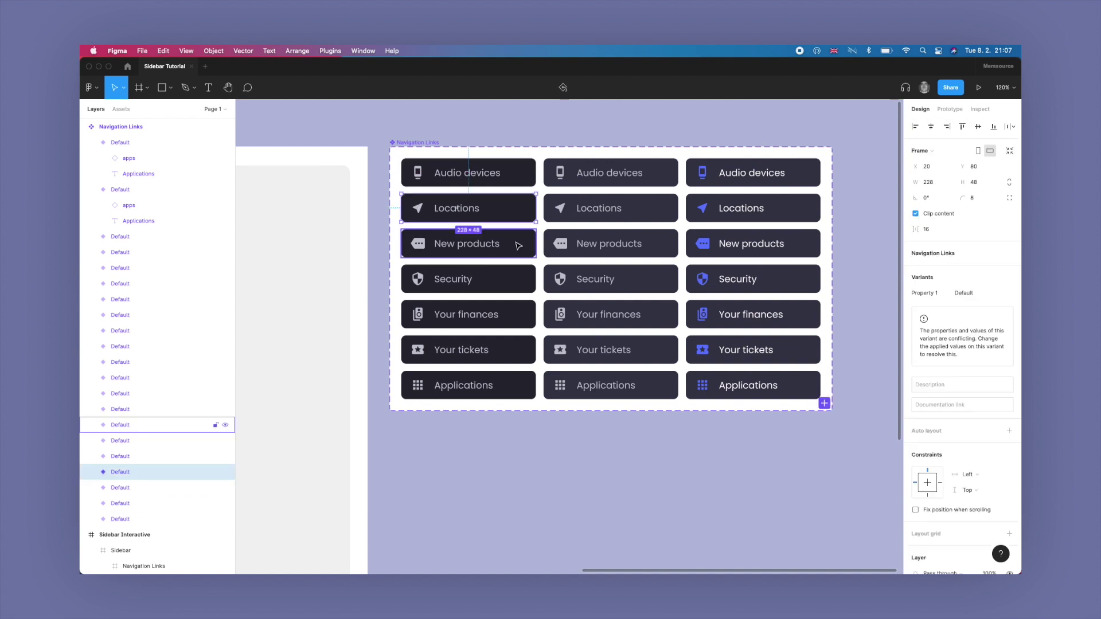
# Step: Rename the Navigation Links component set's first variant property to Navigation Link
pyautogui.click(441, 148)
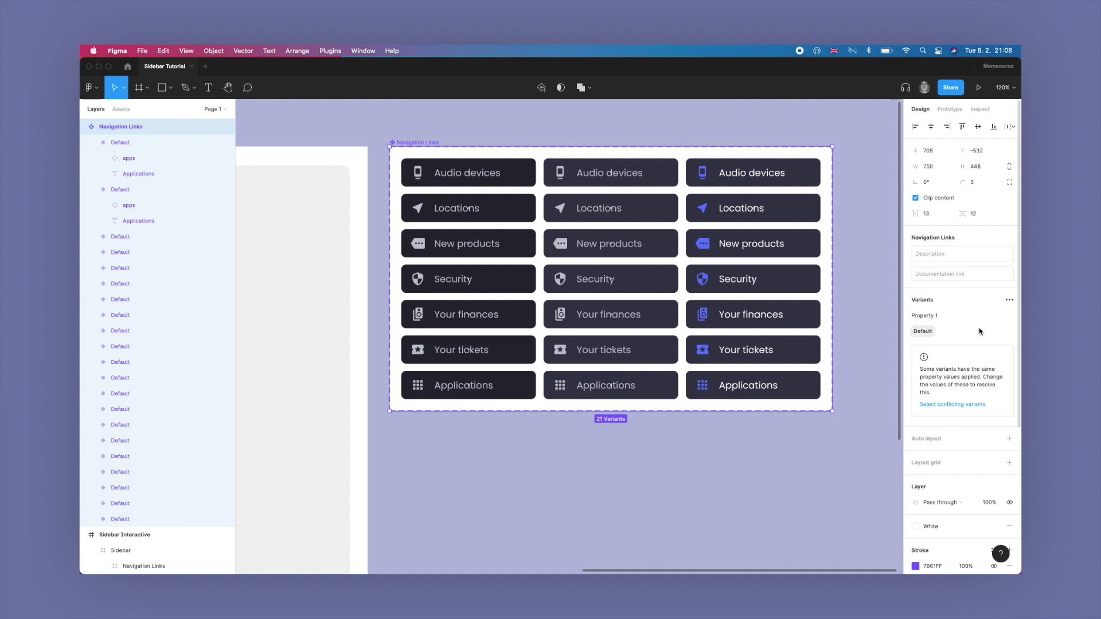
pyautogui.click(948, 320)
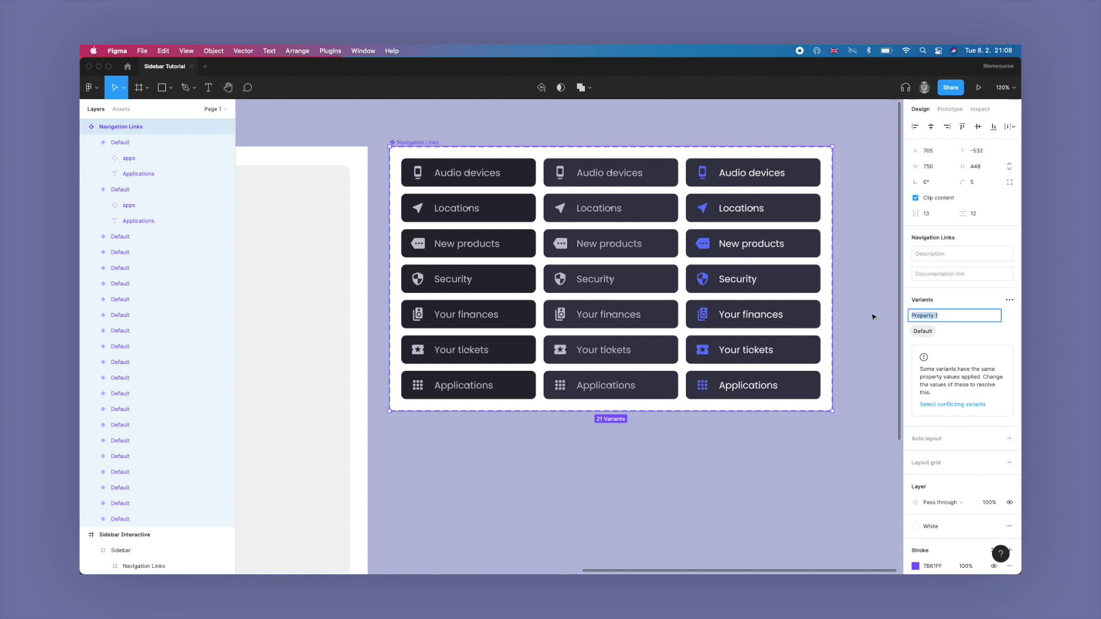
pyautogui.write('Navigation Links')
pyautogui.press('Return')
# Step: Add a second variant property named Interactive State to the Navigation Links component set
pyautogui.click(1007, 301)
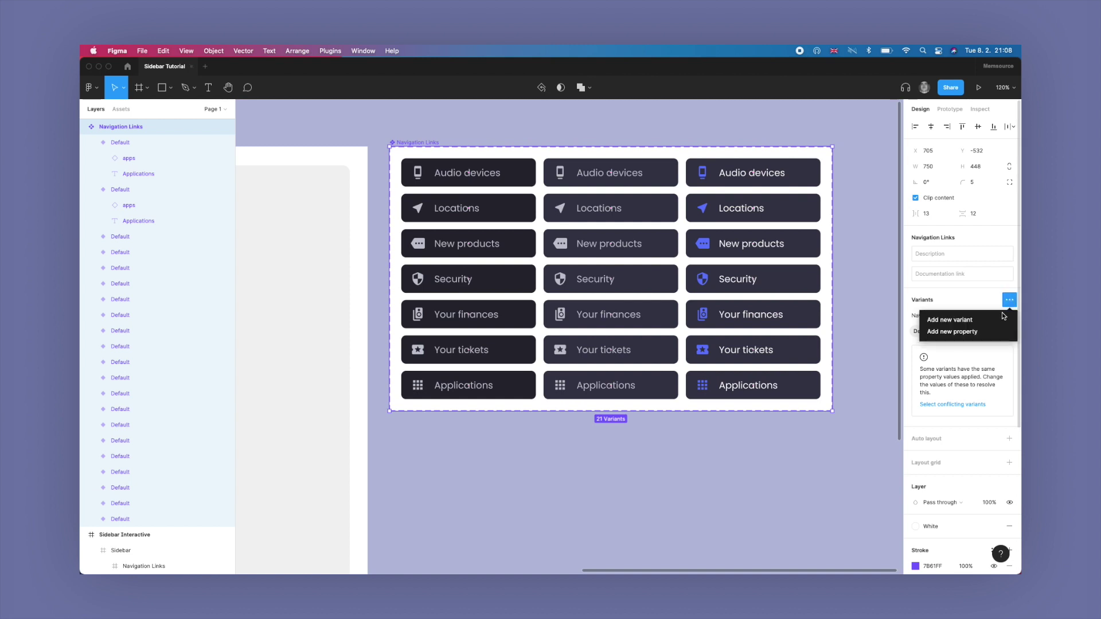
pyautogui.click(1008, 300)
pyautogui.click(1008, 300)
pyautogui.click(978, 332)
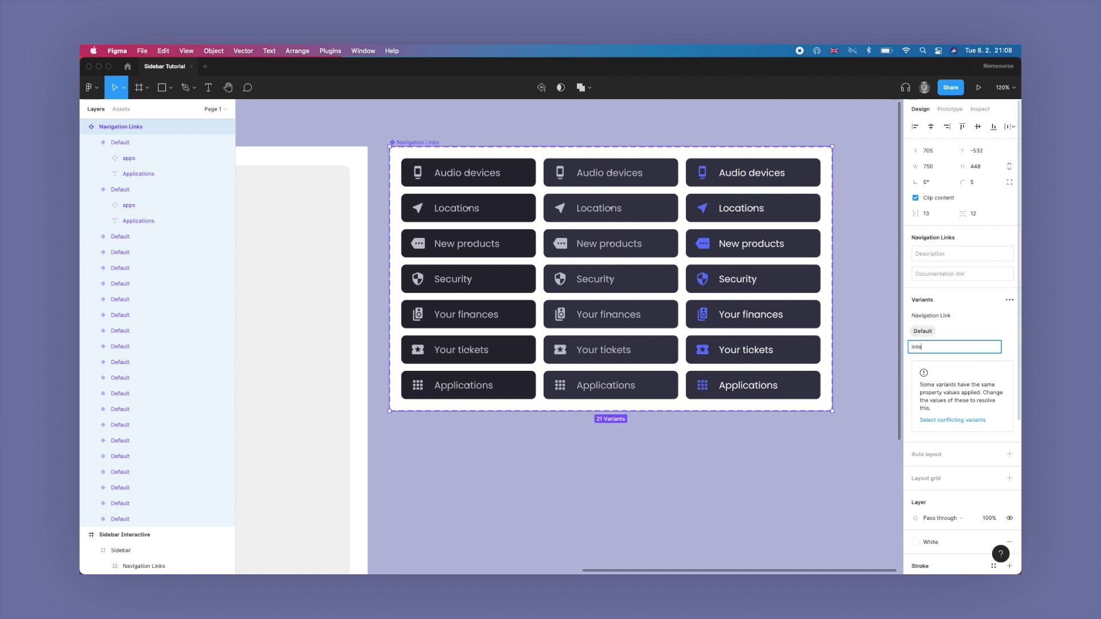
pyautogui.press('Return')
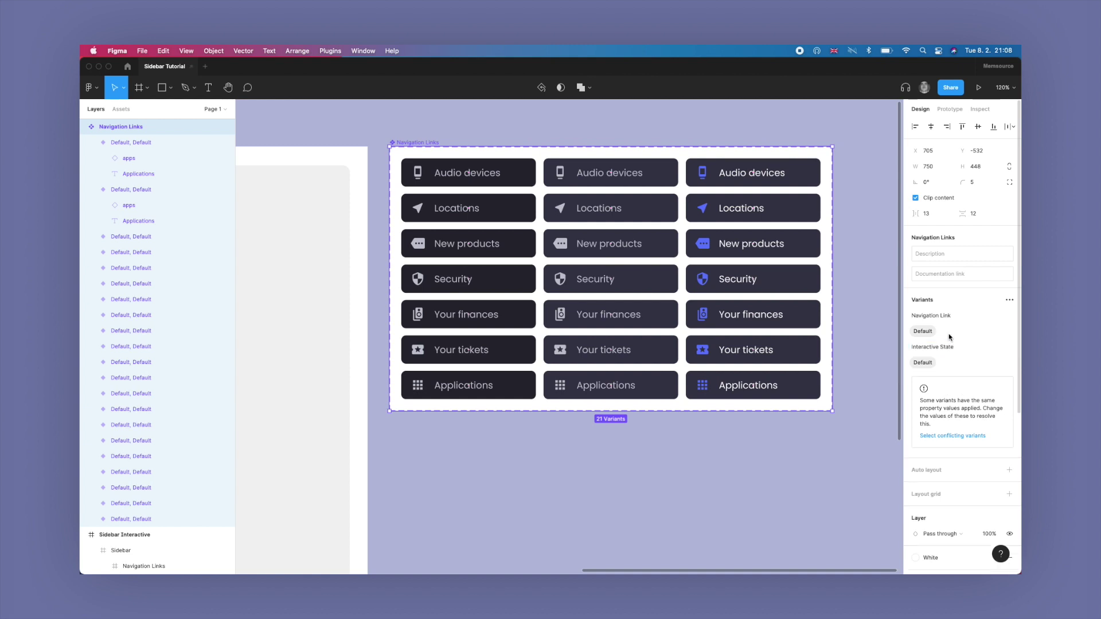
# Step: Rename the Navigation Link property's default value to Audio devices and set the first-column Locations variant's value to Locations
pyautogui.doubleClick(920, 332)
pyautogui.press('Return')
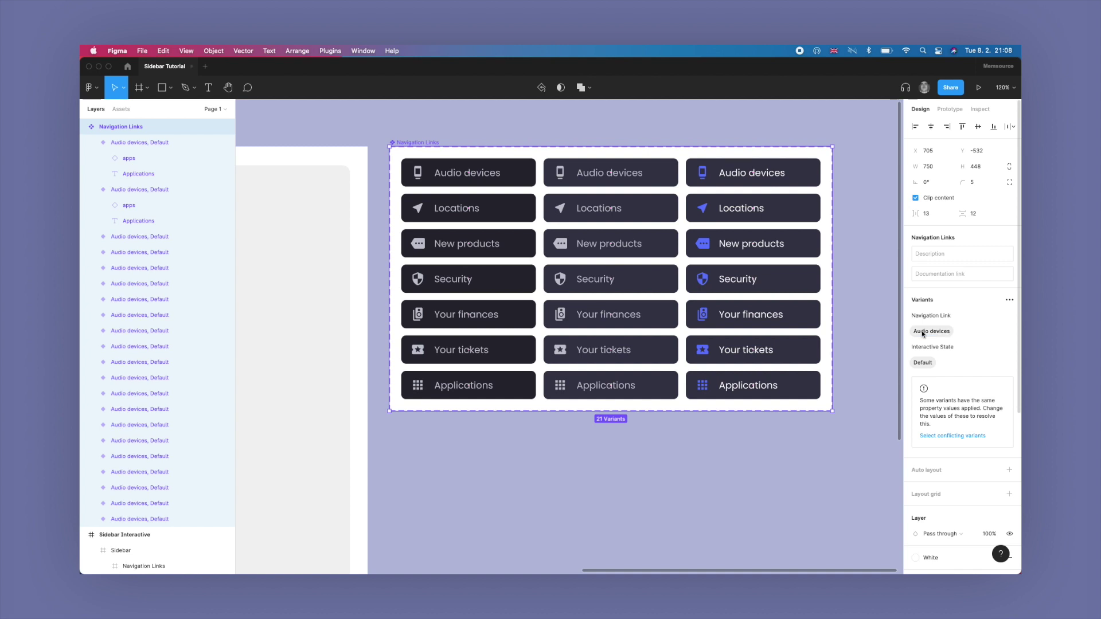
pyautogui.click(482, 211)
pyautogui.doubleClick(973, 293)
pyautogui.write('Locations')
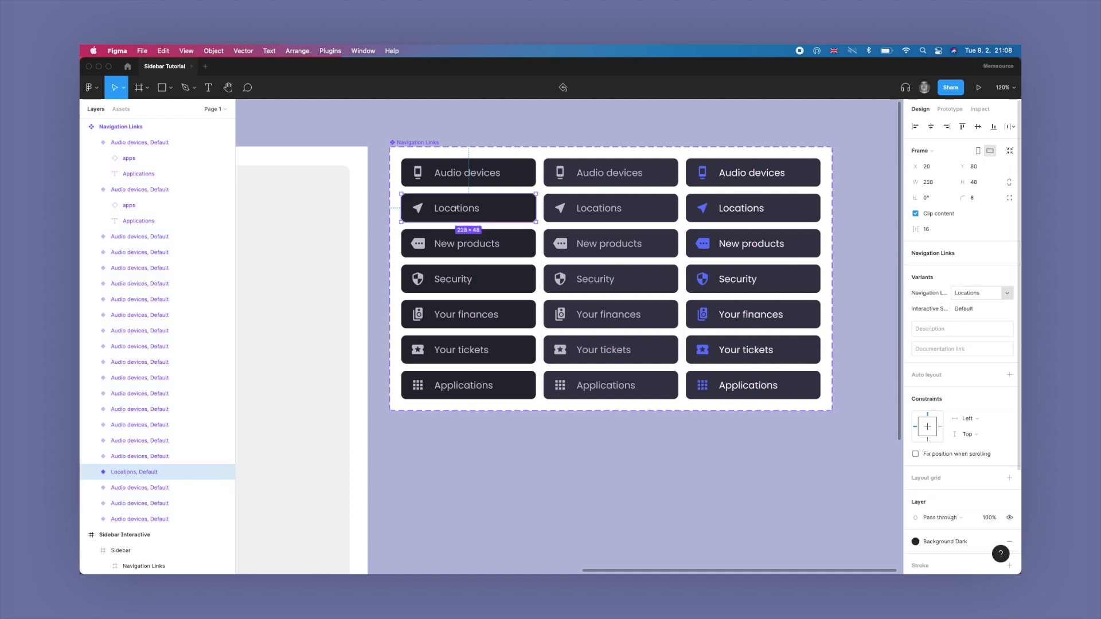
# Step: Set the Navigation Link property to New Products and Security on the corresponding variants in the first column
pyautogui.click(519, 245)
pyautogui.click(997, 294)
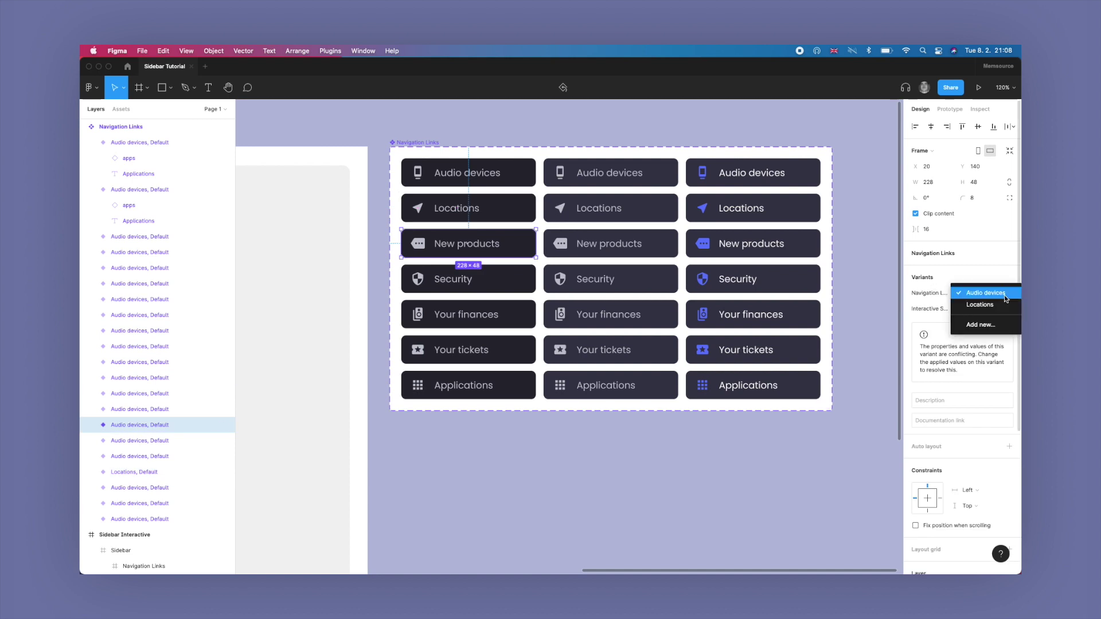
pyautogui.write('New Products')
pyautogui.click(453, 280)
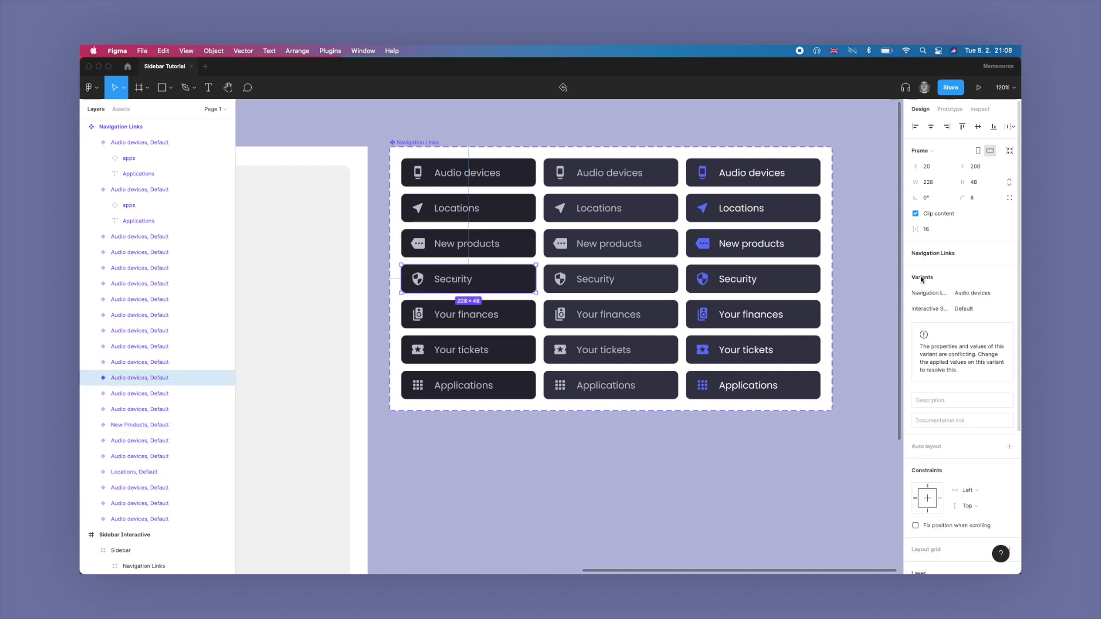
pyautogui.click(977, 294)
pyautogui.write('Security')
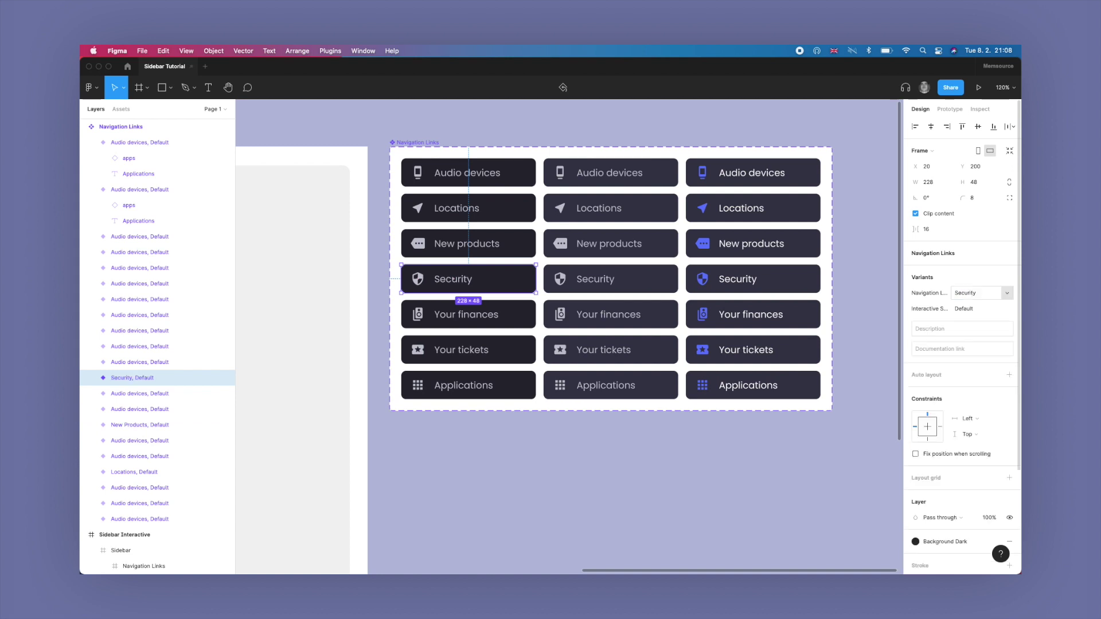
# Step: Set the Navigation Link property of the first-column Your finances variant to Your Finances
pyautogui.click(459, 315)
pyautogui.click(983, 293)
pyautogui.write('Y')
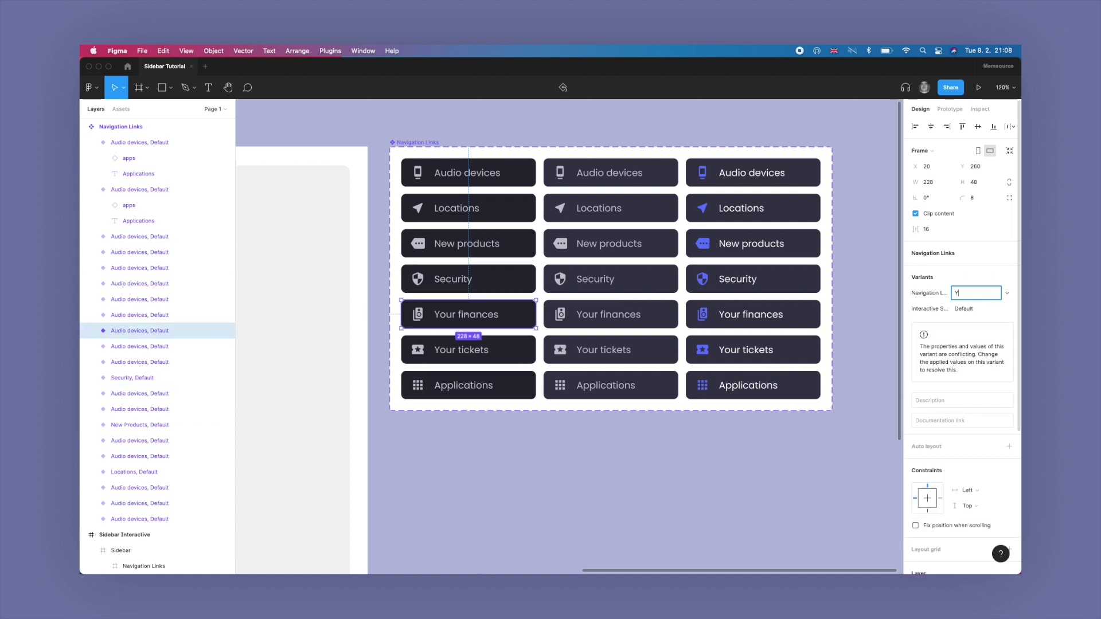
pyautogui.write('our Finances')
pyautogui.press('Return')
pyautogui.press('Tab')
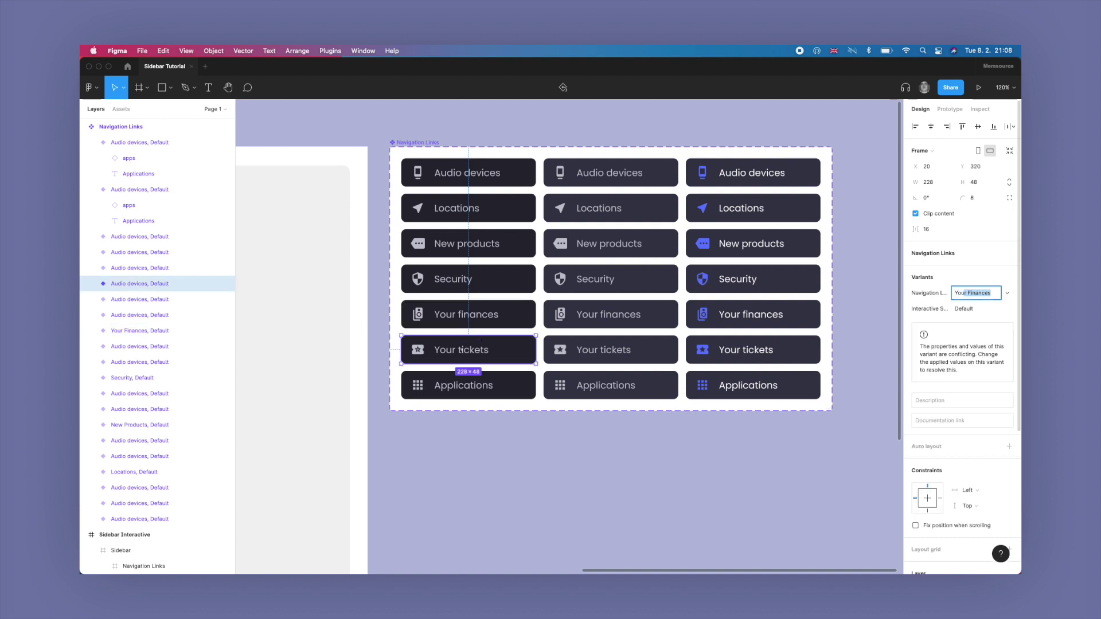
# Step: Set the Navigation Link property to Your tickets and Applications on the last two variants of the first column
pyautogui.write('Your tickets')
pyautogui.press('Return')
pyautogui.press('Tab')
pyautogui.click(995, 294)
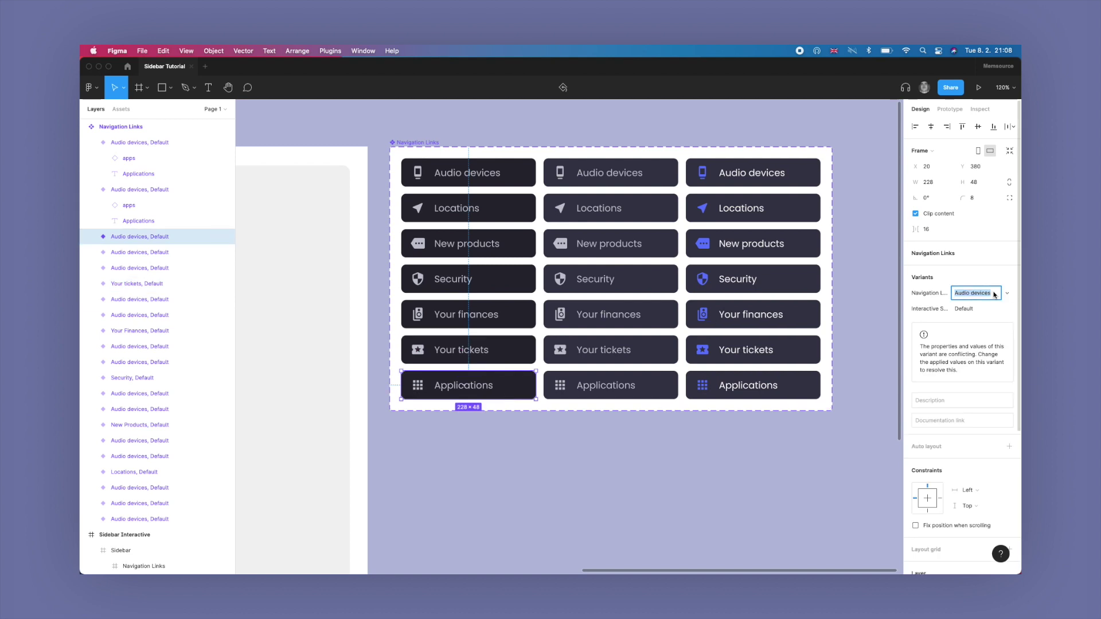
pyautogui.write('Applications')
pyautogui.press('Return')
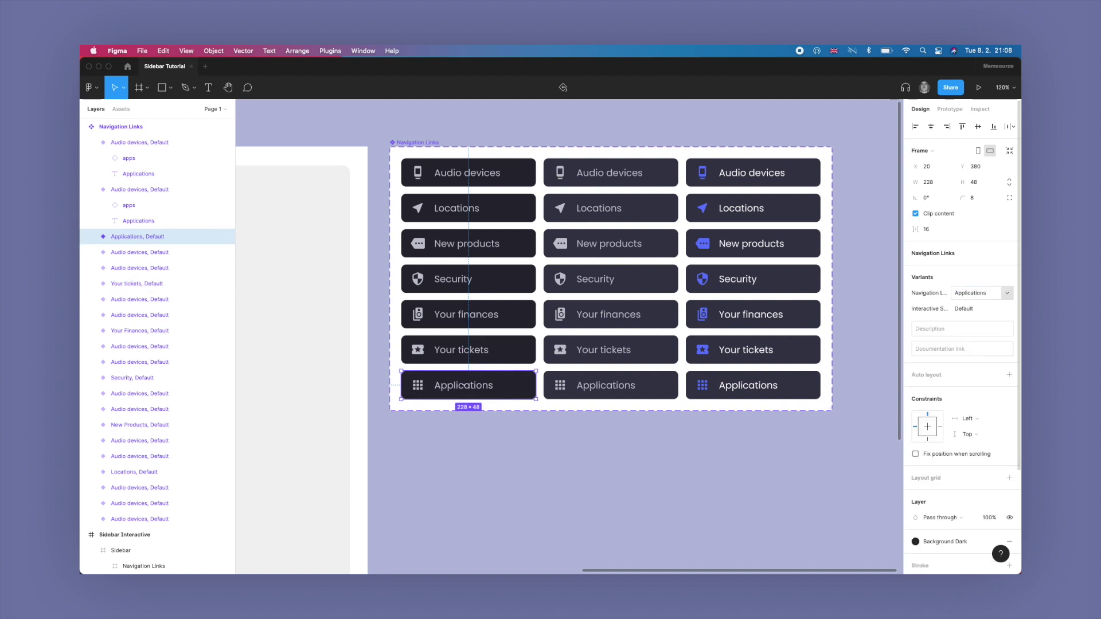
# Step: Assign the Navigation Link value Applications to the whole Applications row and Your tickets to the whole Your tickets row
pyautogui.moveTo(427, 498); pyautogui.dragTo(868, 386)
pyautogui.click(1000, 293)
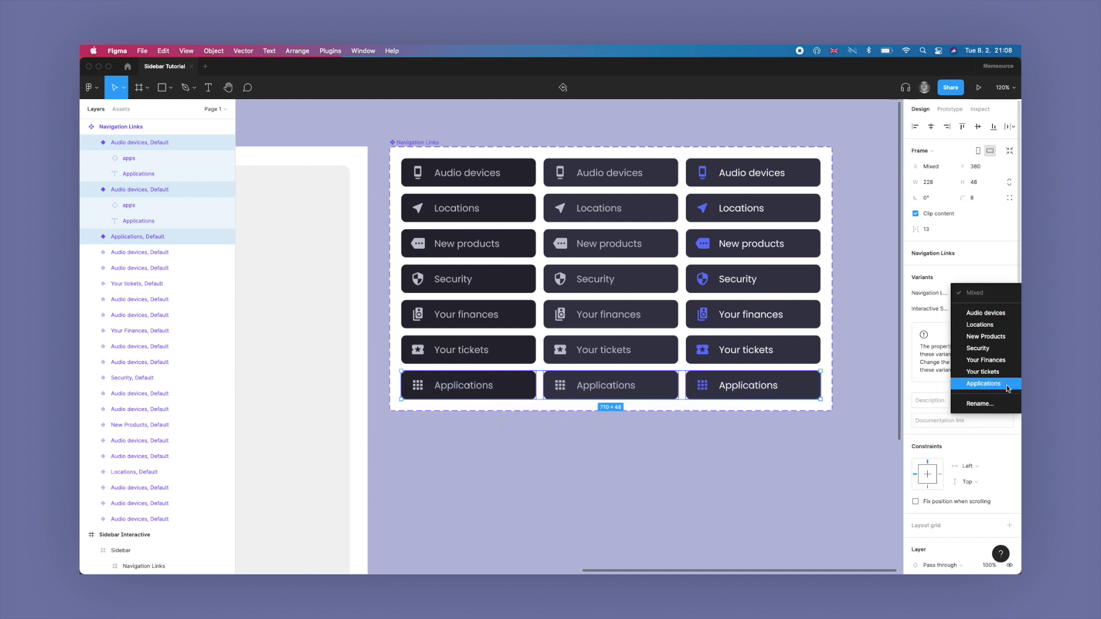
pyautogui.click(985, 381)
pyautogui.moveTo(843, 363); pyautogui.dragTo(396, 336)
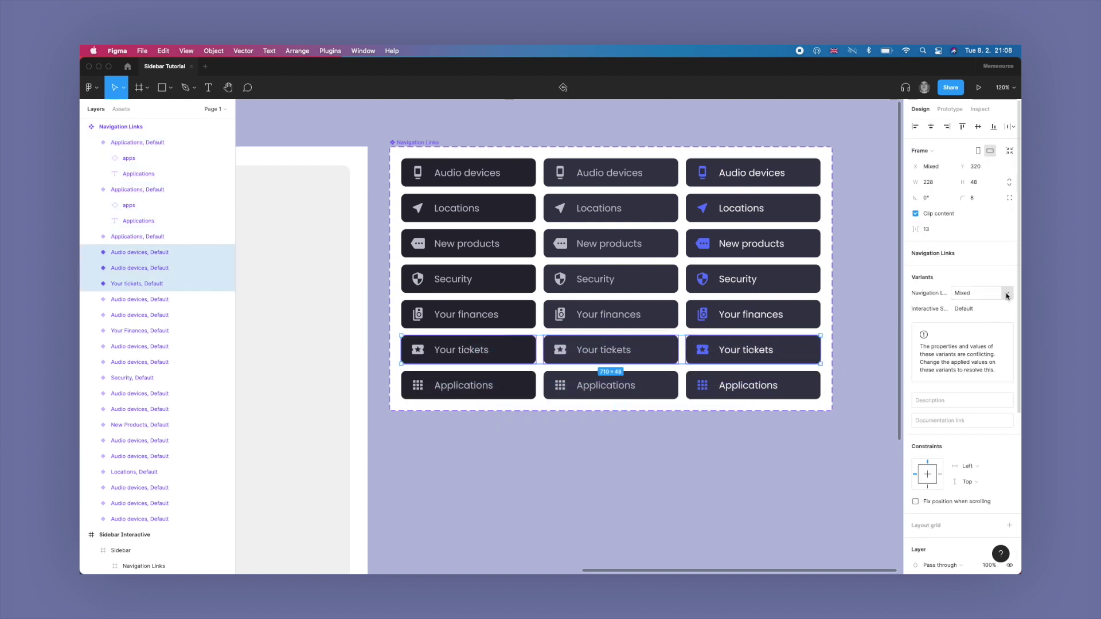
pyautogui.click(1008, 293)
pyautogui.click(985, 370)
# Step: Assign the Navigation Link value Your Finances to all Your finances variants and Security to all Security variants
pyautogui.moveTo(853, 315); pyautogui.dragTo(532, 317)
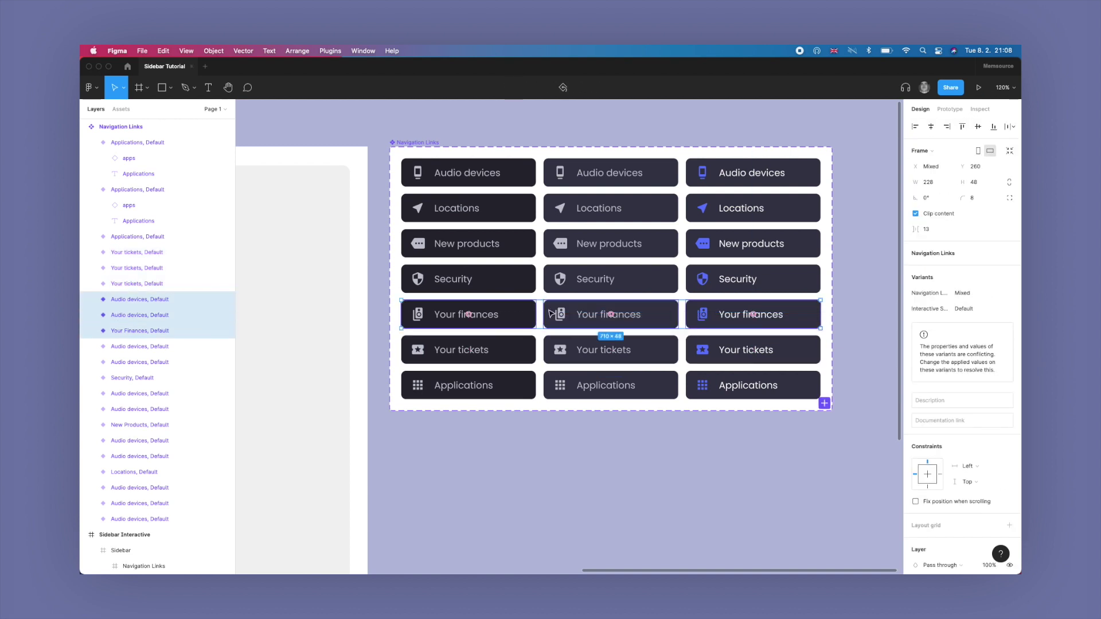
pyautogui.click(1007, 293)
pyautogui.click(998, 359)
pyautogui.moveTo(851, 279); pyautogui.dragTo(554, 263)
pyautogui.click(1007, 293)
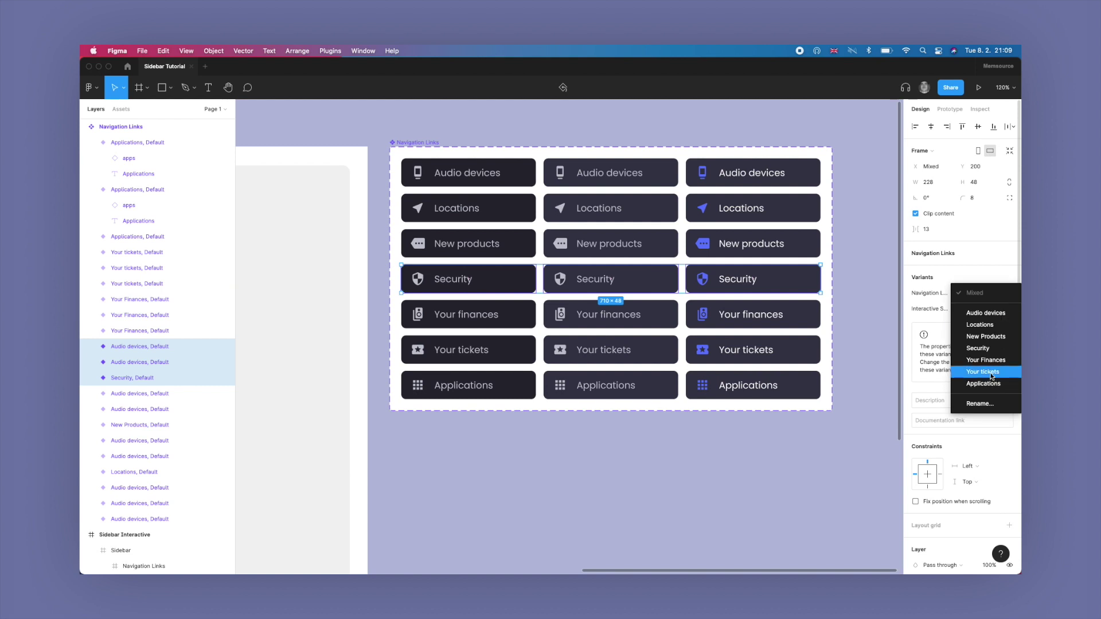
pyautogui.click(977, 348)
# Step: Assign the Navigation Link value New Products to the New products row and Locations to the Locations row
pyautogui.moveTo(849, 243); pyautogui.dragTo(556, 240)
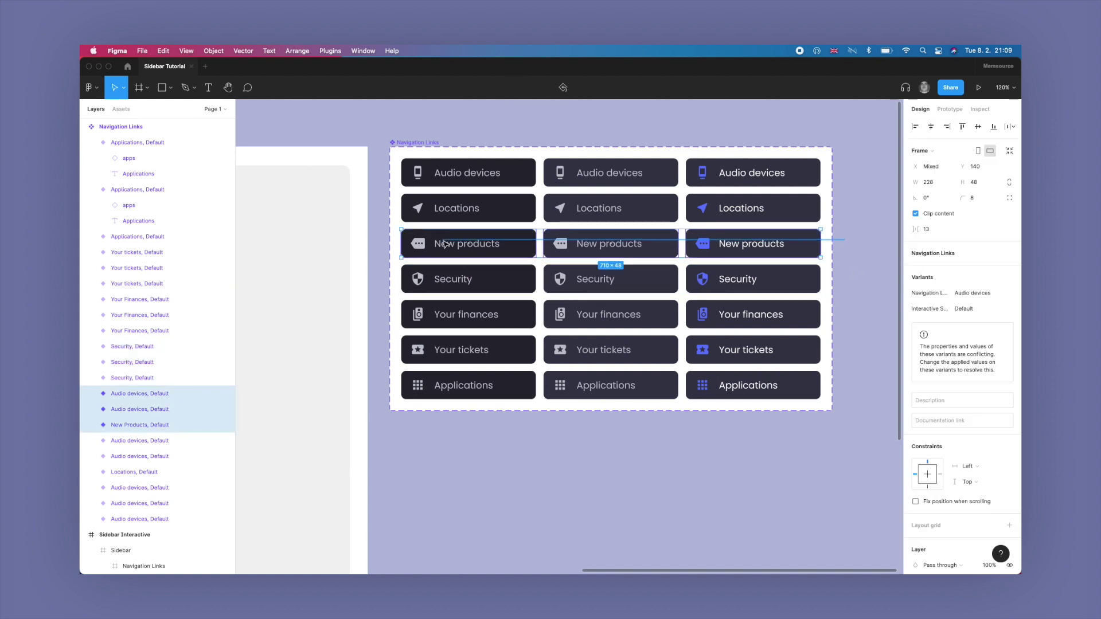
pyautogui.click(1002, 298)
pyautogui.click(986, 337)
pyautogui.moveTo(870, 202); pyautogui.dragTo(503, 210)
pyautogui.click(1010, 298)
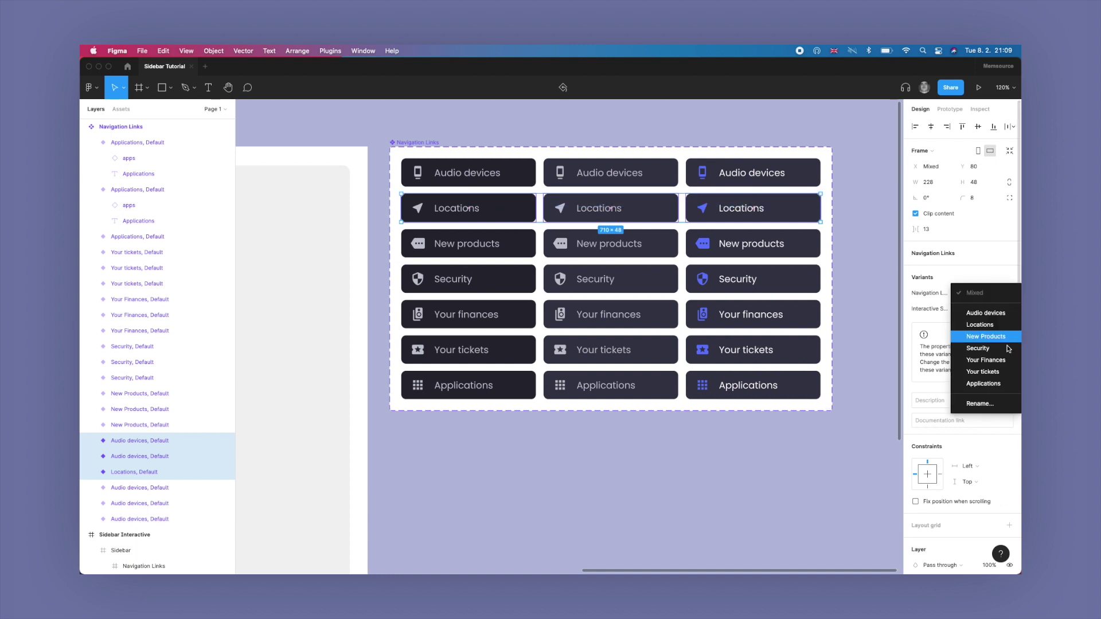
pyautogui.click(980, 325)
pyautogui.moveTo(879, 150); pyautogui.dragTo(401, 189)
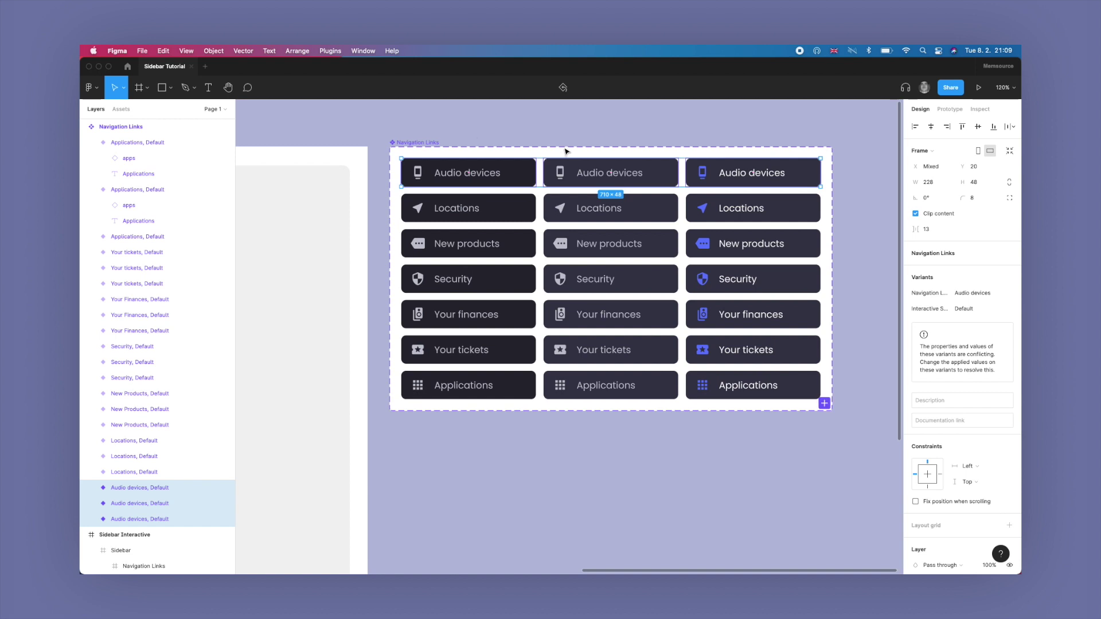
# Step: Set the Interactive State property to Hover for all seven variants in the second column
pyautogui.moveTo(589, 133); pyautogui.dragTo(593, 452)
pyautogui.click(987, 310)
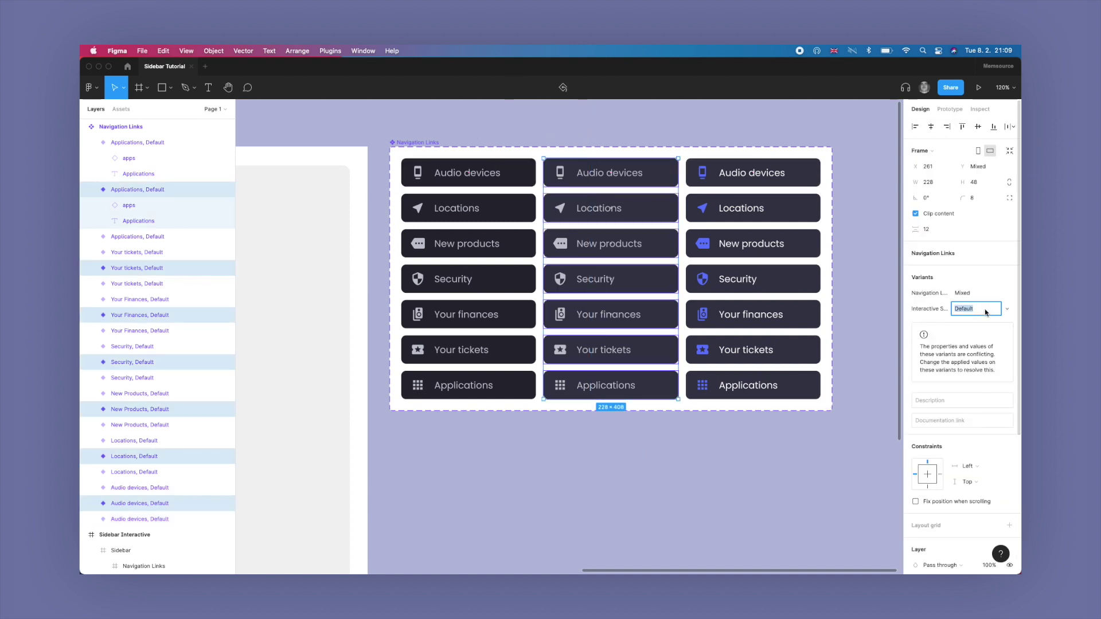
pyautogui.write('Hover')
pyautogui.press('Return')
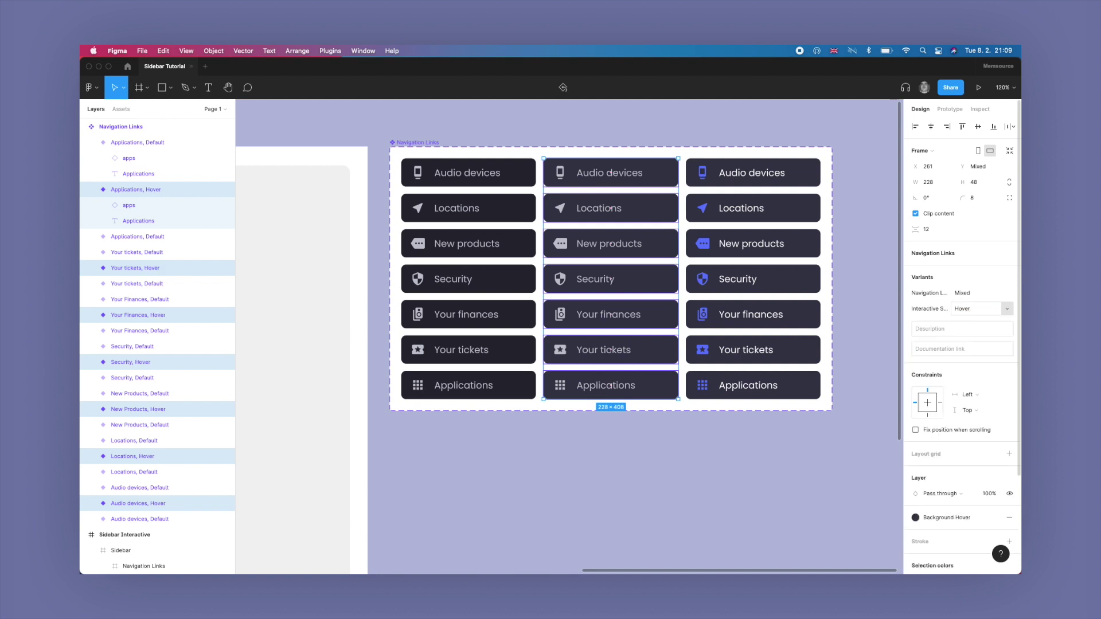
# Step: Set the Interactive State property to Active for all seven variants in the third column
pyautogui.moveTo(765, 119); pyautogui.dragTo(758, 409)
pyautogui.click(978, 308)
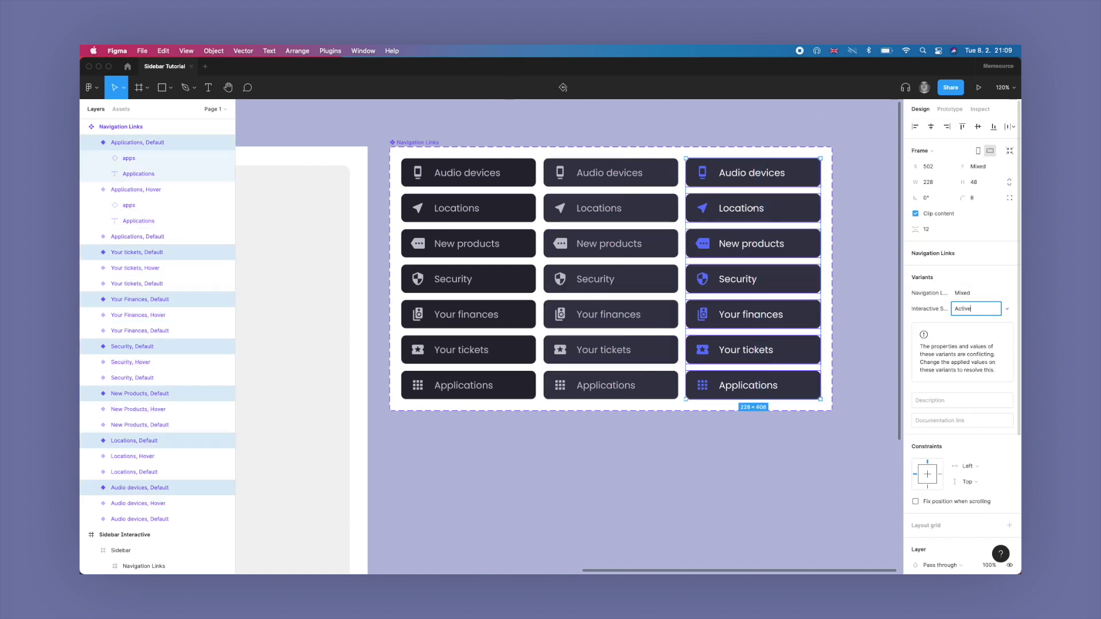
pyautogui.press('Return')
pyautogui.click(876, 274)
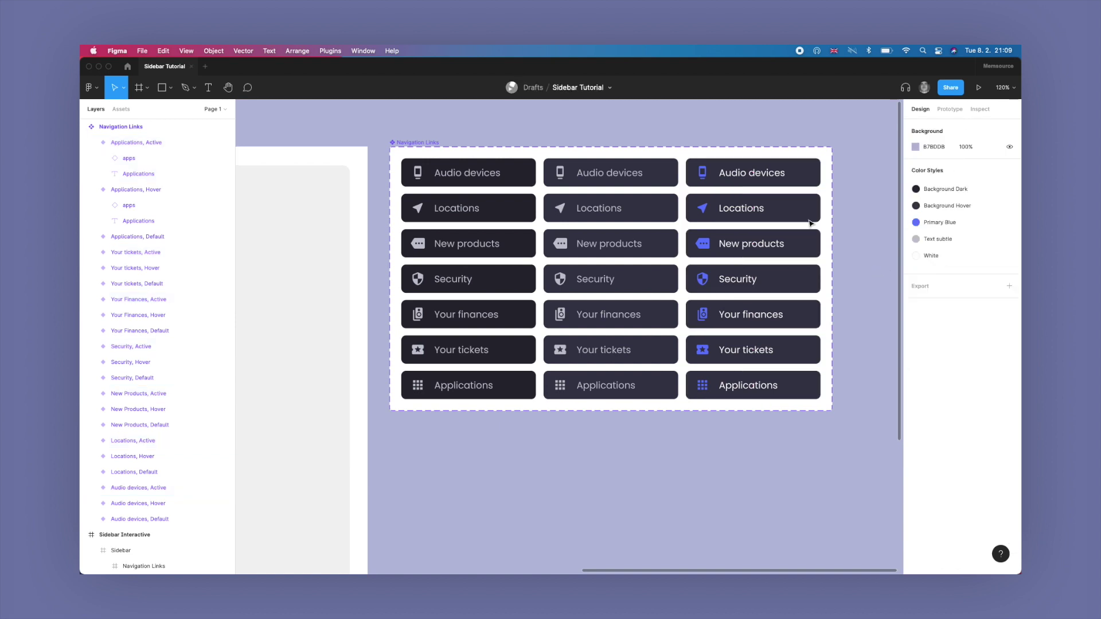
# Step: Examine the Navigation Links component set's variant properties and the Navigation Link and Interactive State values of individual variants
pyautogui.click(407, 143)
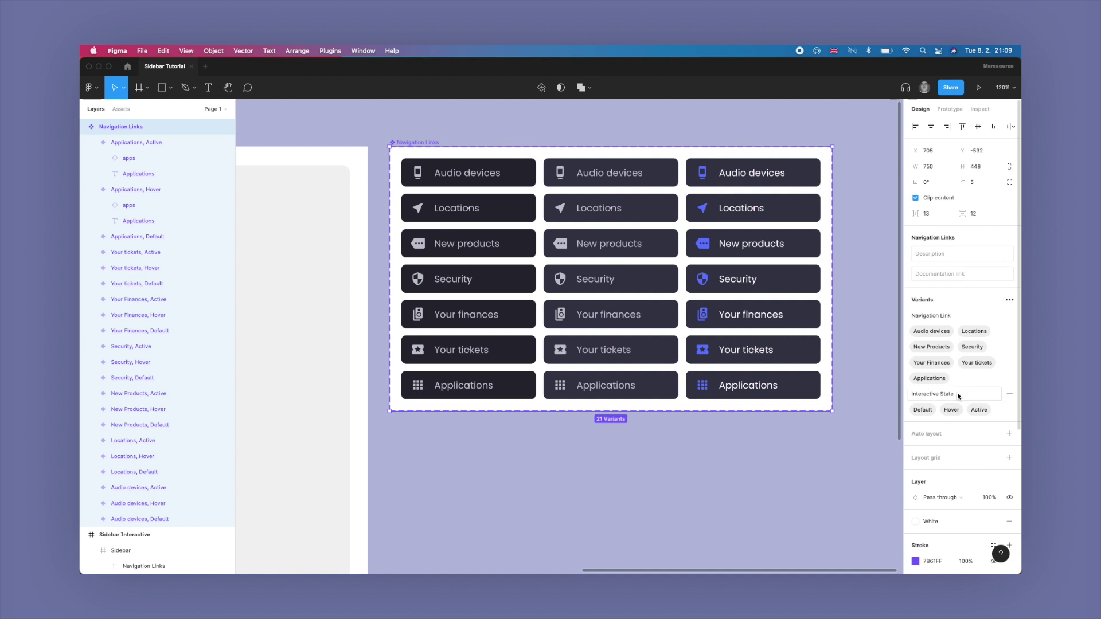
pyautogui.click(740, 172)
pyautogui.click(625, 172)
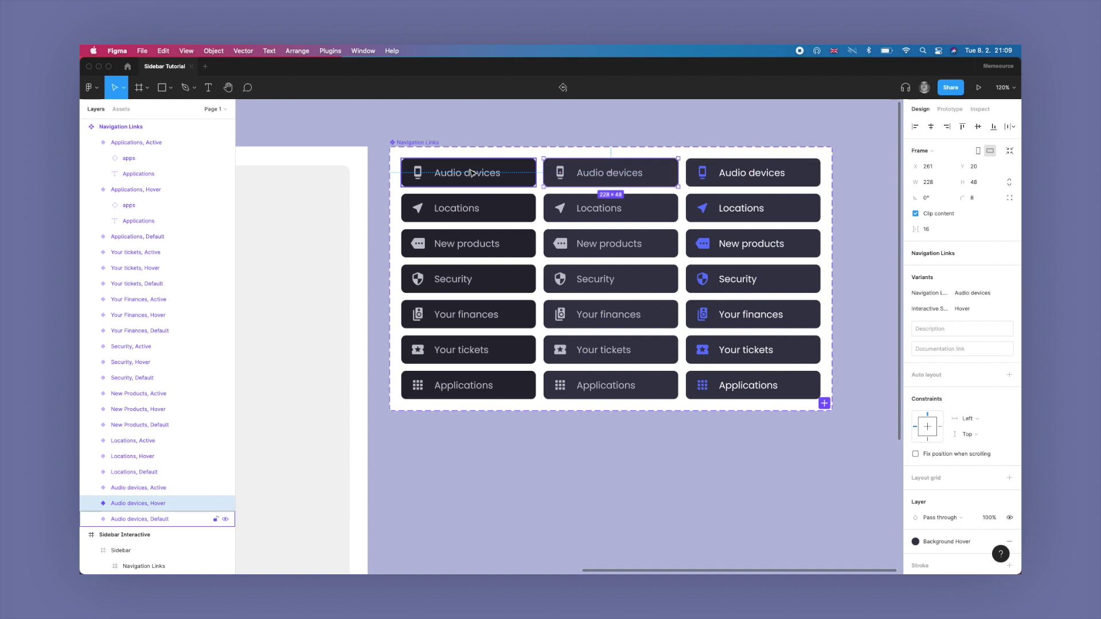
pyautogui.click(465, 207)
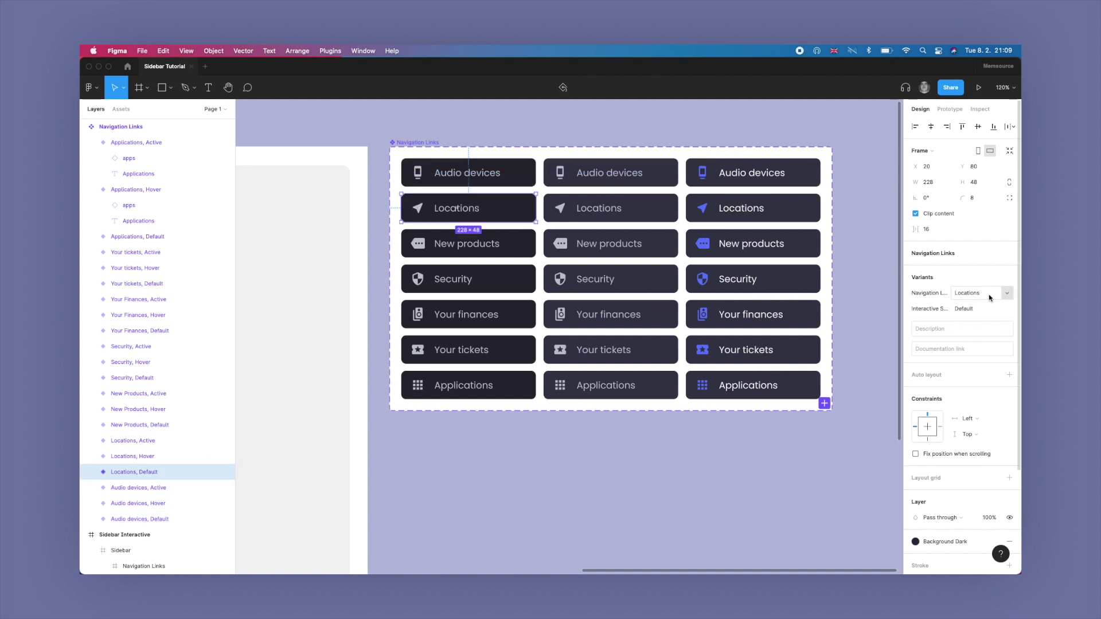
pyautogui.click(611, 113)
pyautogui.scroll(-2, 612, 111)
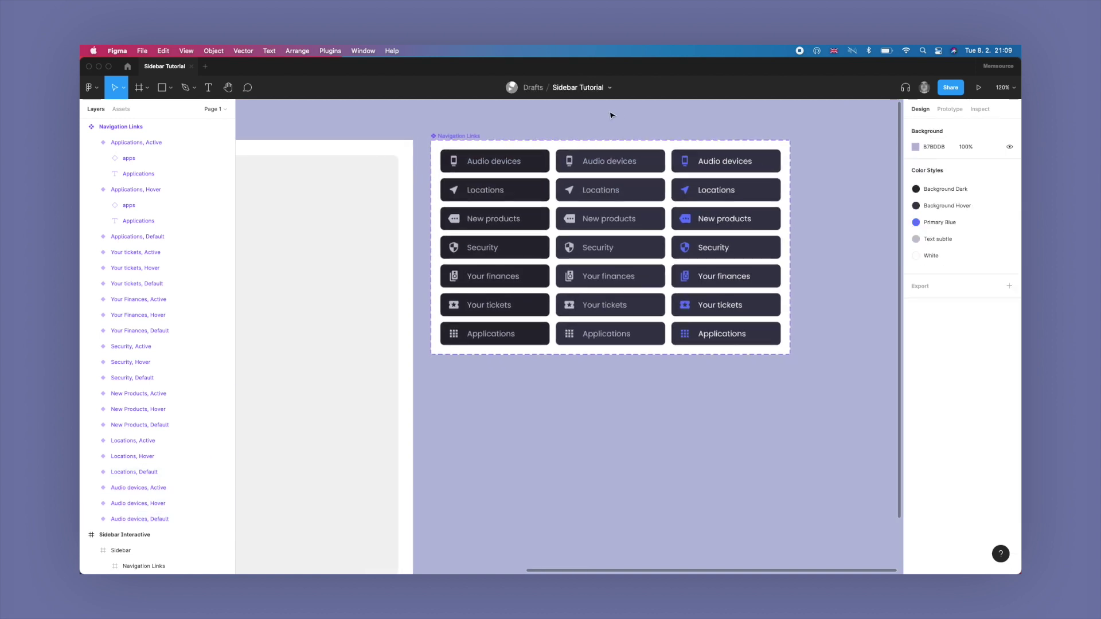
pyautogui.click(505, 168)
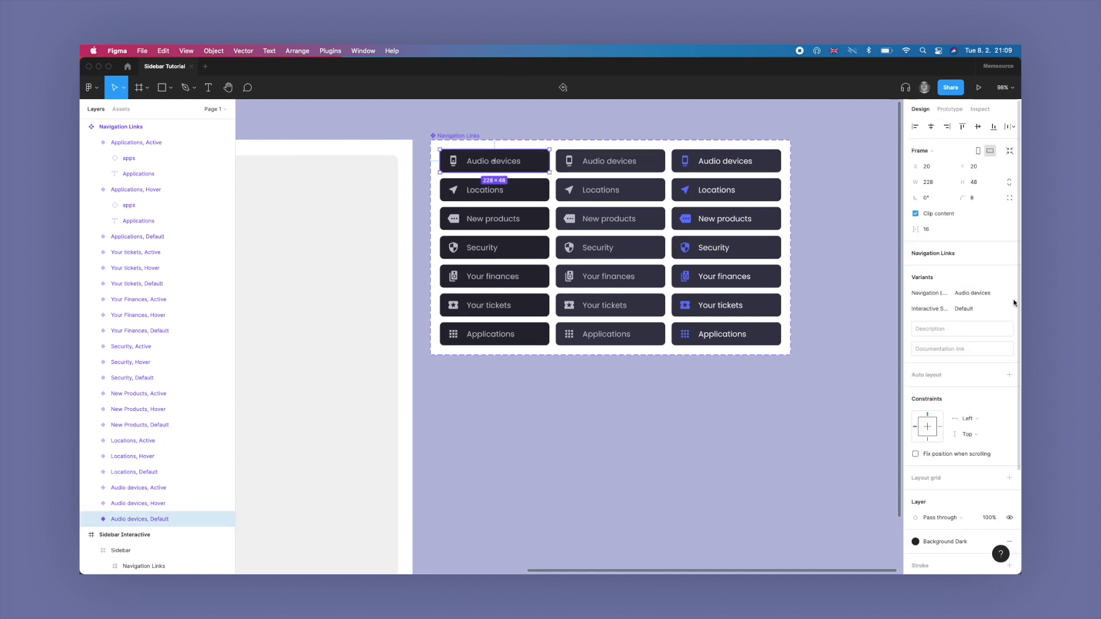
pyautogui.click(600, 118)
pyautogui.scroll(-4, 594, 148)
pyautogui.scroll(4, 596, 151)
pyautogui.scroll(-2, 595, 151)
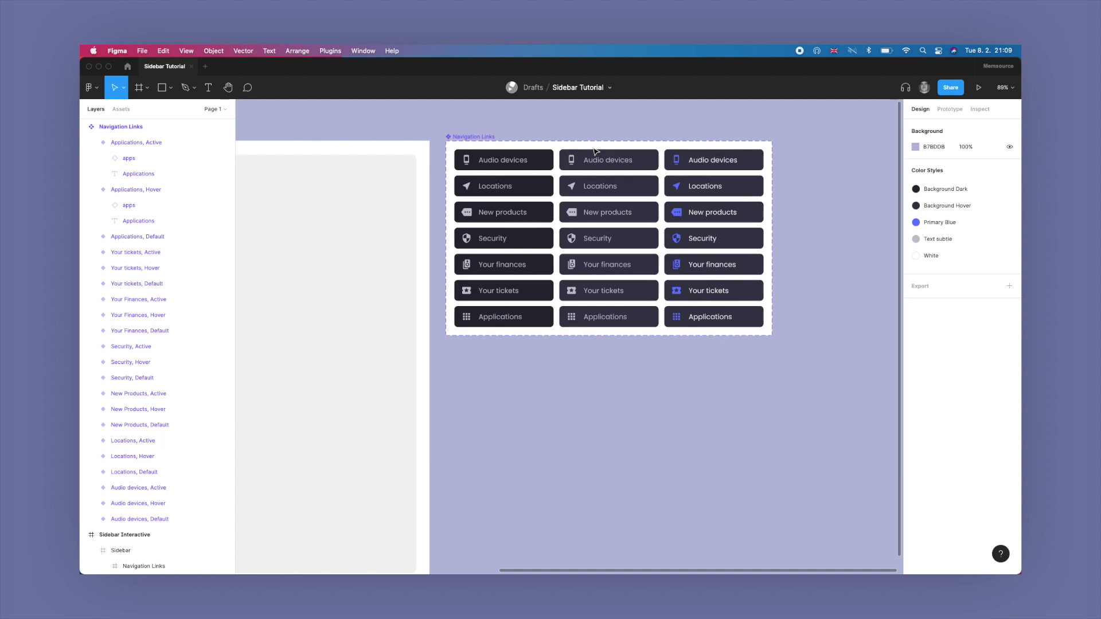
# Step: Delete the original Audio devices link frame from the sidebar in the Sidebar Interactive frame
pyautogui.scroll(-2, 596, 151)
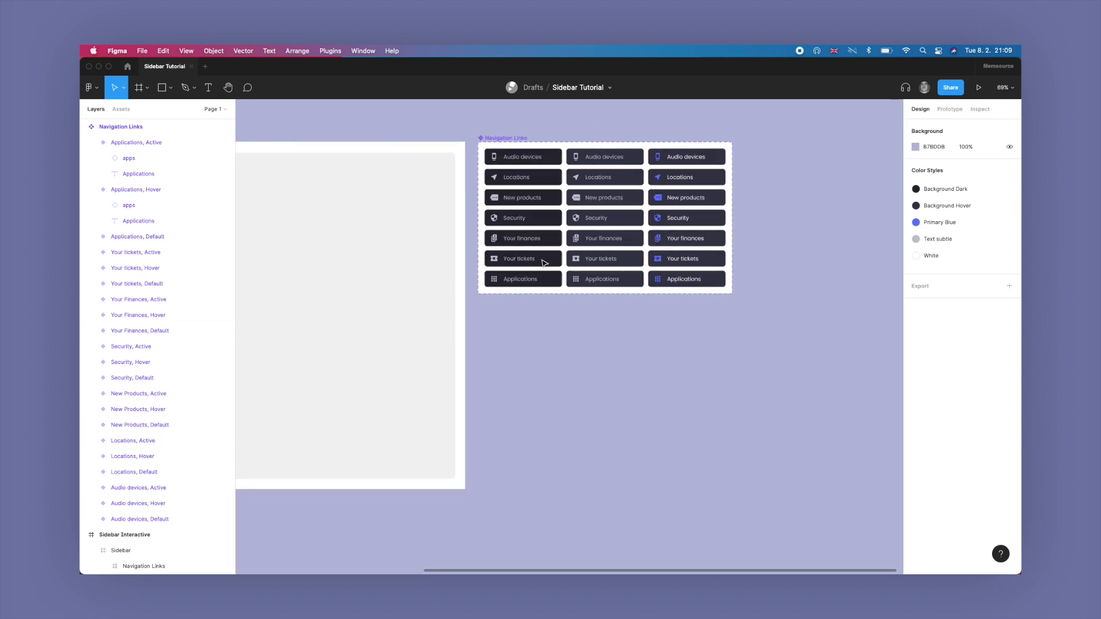
pyautogui.hscroll(-2, 561, 183)
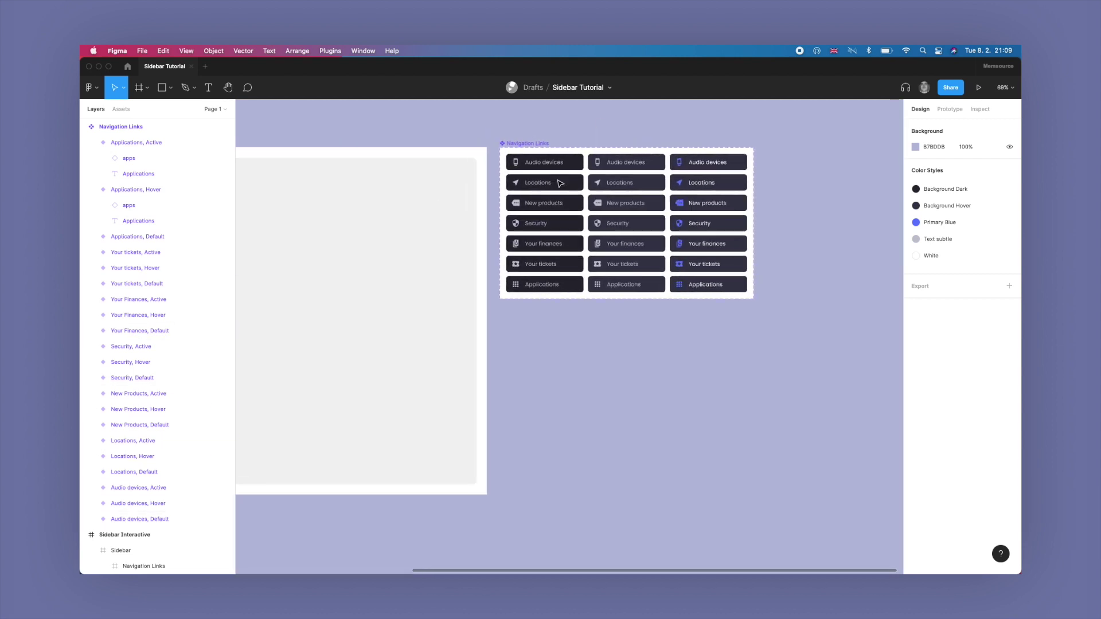
pyautogui.hscroll(-6, 561, 183)
pyautogui.scroll(5, 529, 233)
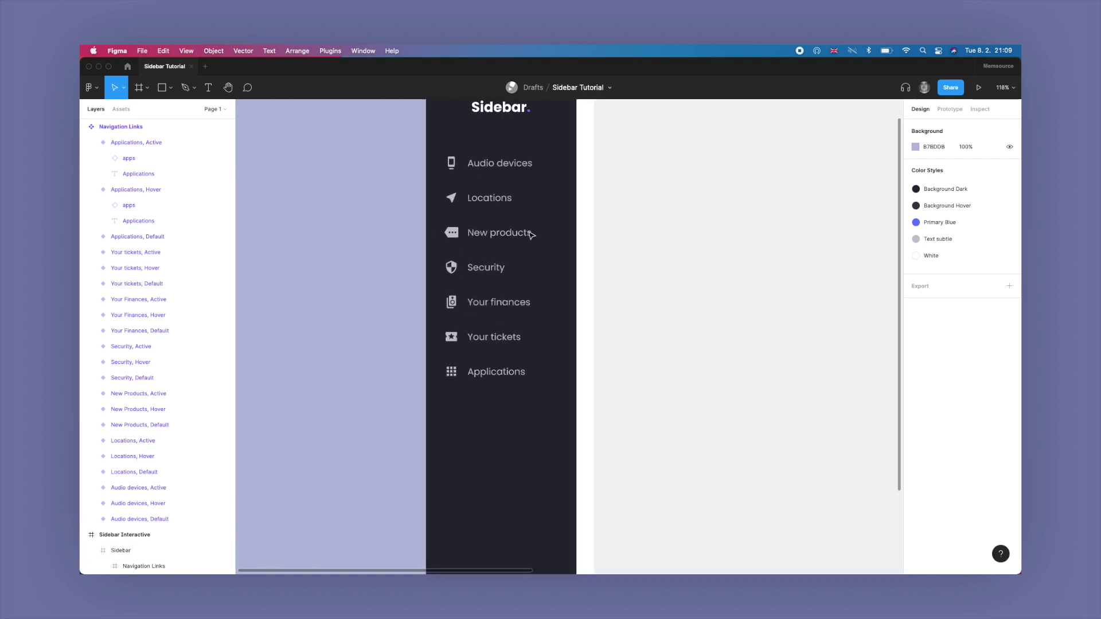
pyautogui.scroll(-5, 484, 179)
pyautogui.click(494, 172)
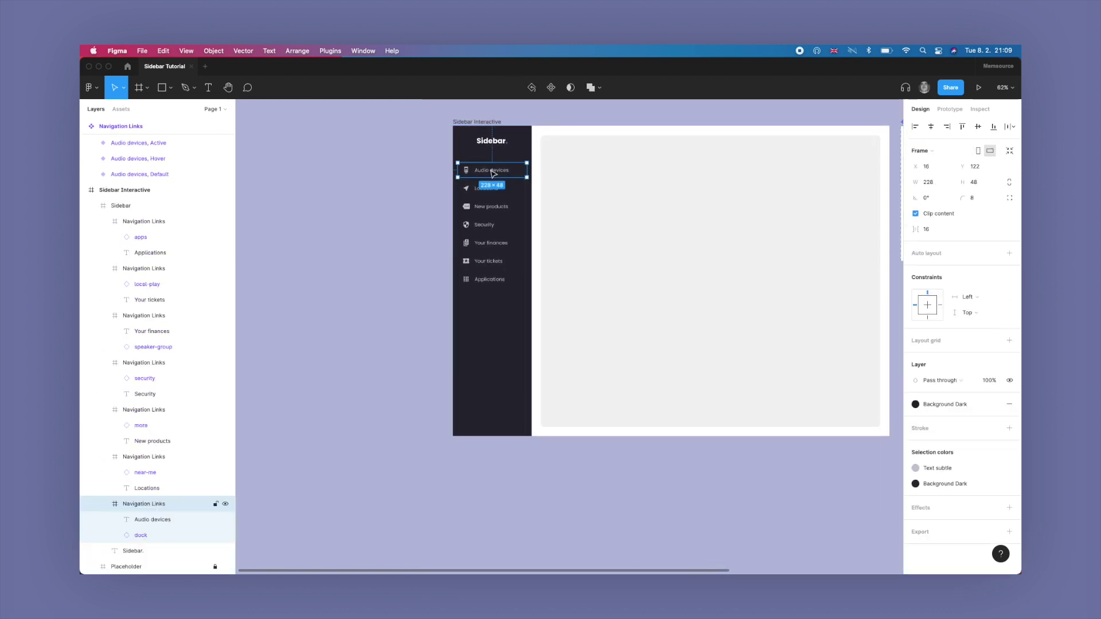
pyautogui.scroll(5, 492, 173)
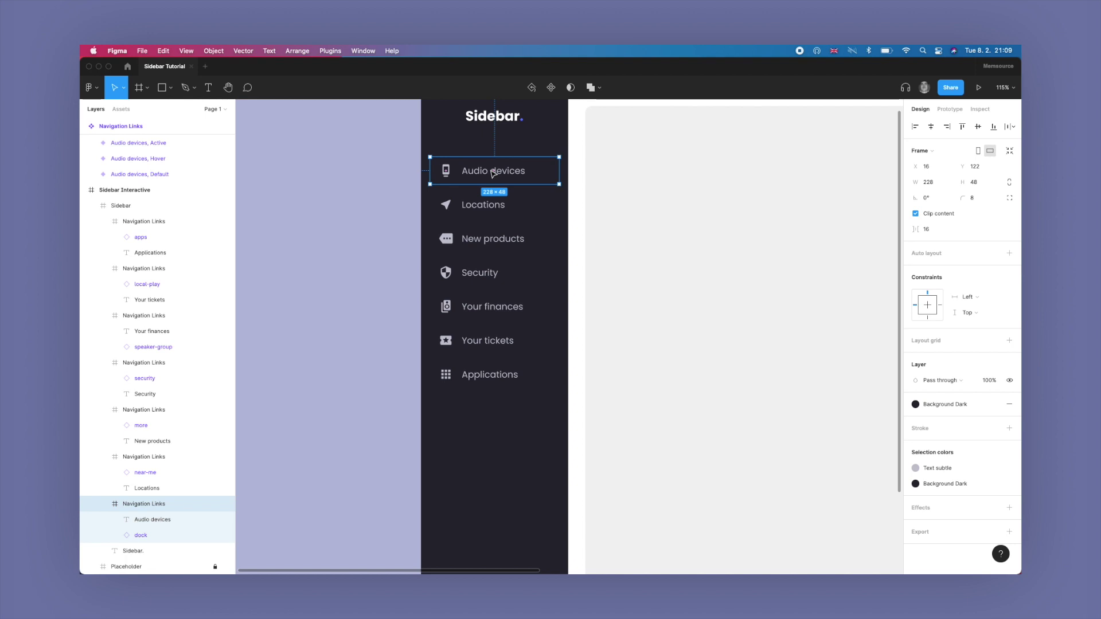
pyautogui.press('Delete')
# Step: Place a Navigation Links instance from the local components in the emptied Audio devices slot at X 16, Y 116, and check its spacing
pyautogui.click(119, 109)
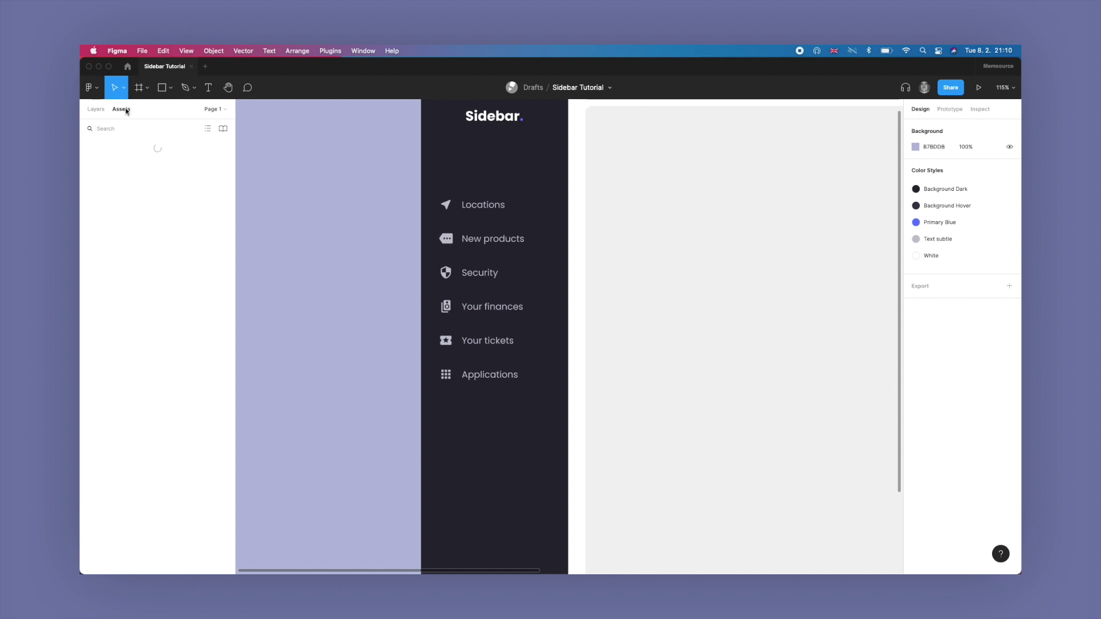
pyautogui.moveTo(104, 175); pyautogui.dragTo(494, 177)
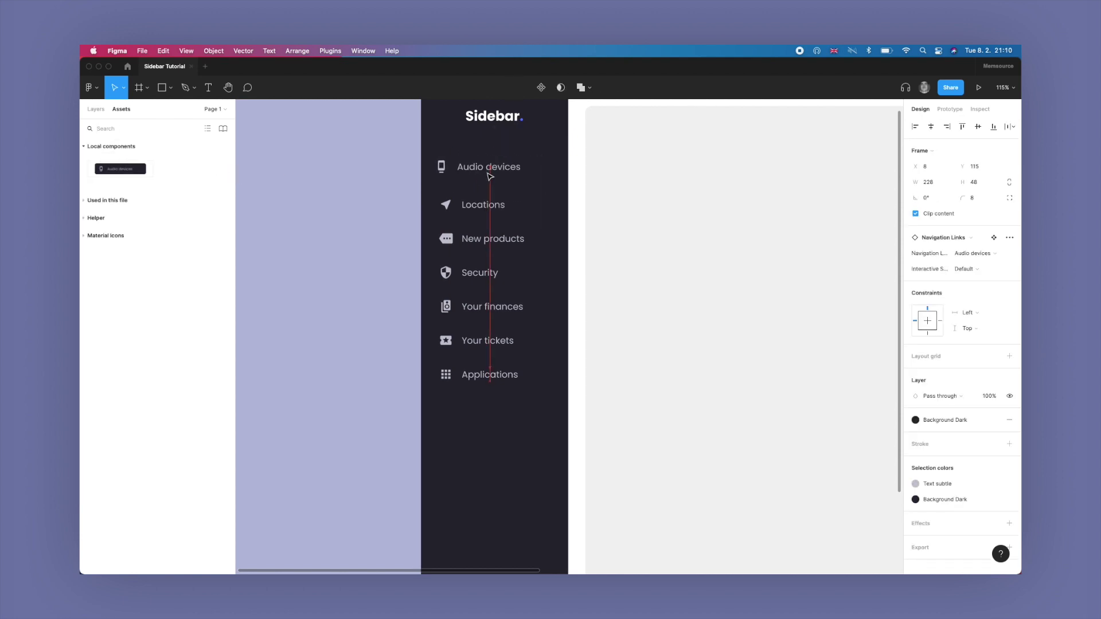
pyautogui.press('alt')
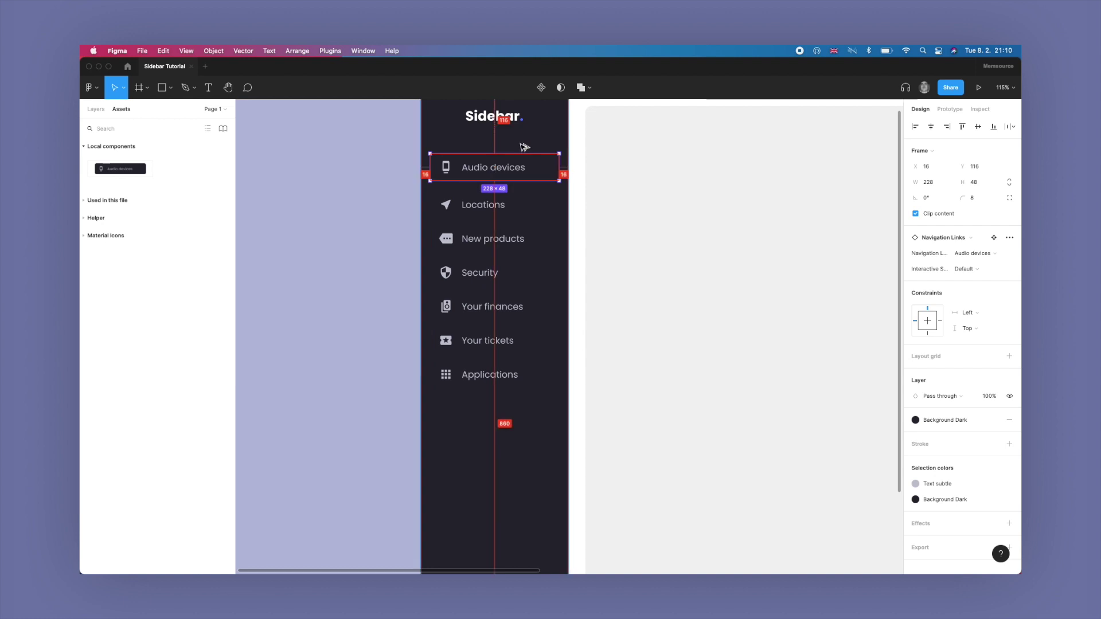
pyautogui.moveTo(507, 116)
pyautogui.scroll(2, 507, 115)
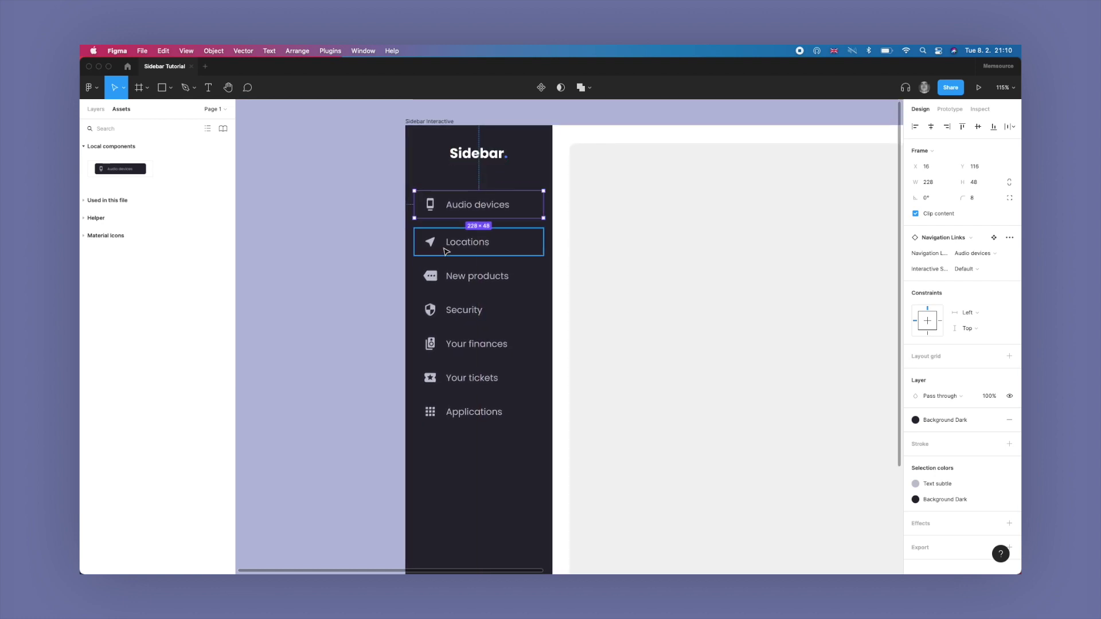
pyautogui.click(446, 250)
pyautogui.keyDown('shift'); pyautogui.click(450, 277); pyautogui.keyUp('shift')
pyautogui.keyDown('shift'); pyautogui.click(446, 311); pyautogui.keyUp('shift')
pyautogui.keyDown('shift'); pyautogui.click(445, 345); pyautogui.keyUp('shift')
pyautogui.click(442, 396)
# Step: Delete the six original link frames from Locations to Applications in the sidebar
pyautogui.click(444, 413)
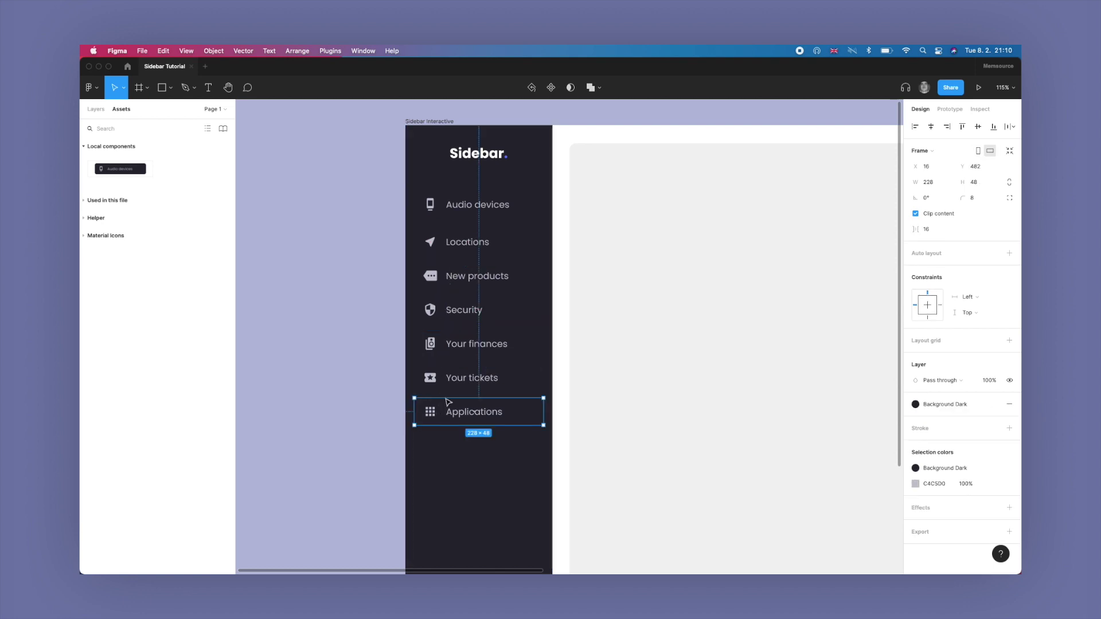
pyautogui.keyDown('shift'); pyautogui.click(453, 378); pyautogui.keyUp('shift')
pyautogui.keyDown('shift'); pyautogui.click(453, 345); pyautogui.keyUp('shift')
pyautogui.keyDown('shift'); pyautogui.click(456, 310); pyautogui.keyUp('shift')
pyautogui.keyDown('shift'); pyautogui.click(459, 278); pyautogui.keyUp('shift')
pyautogui.keyDown('shift'); pyautogui.click(465, 239); pyautogui.keyUp('shift')
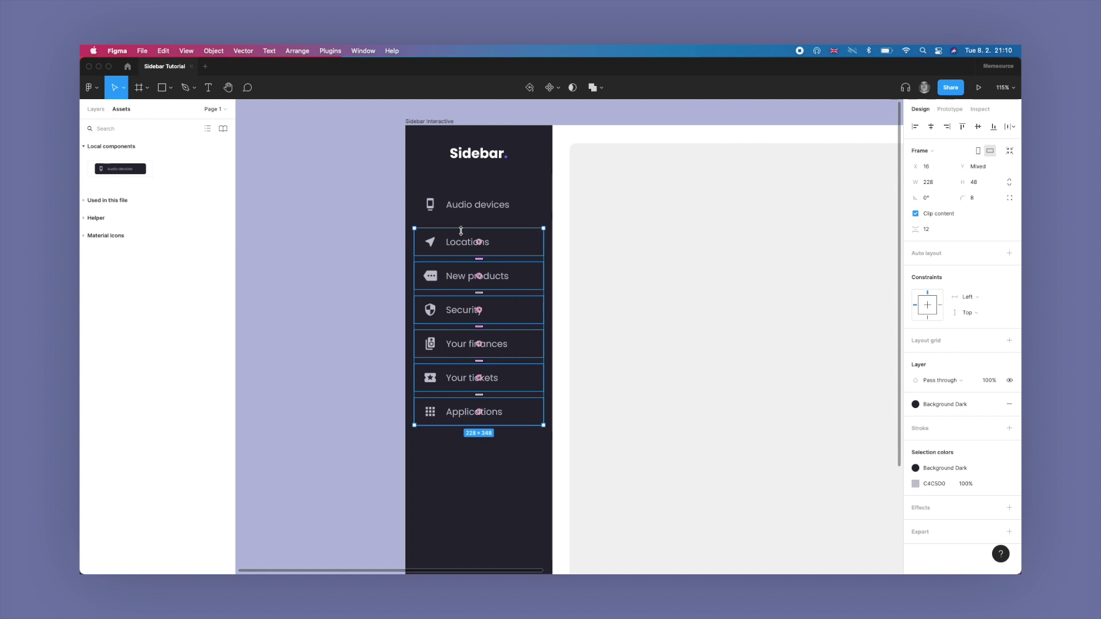
pyautogui.press('Delete')
# Step: Duplicate the Audio devices instance six times down the sidebar with 12 px gaps, making a column of seven links
pyautogui.click(455, 200)
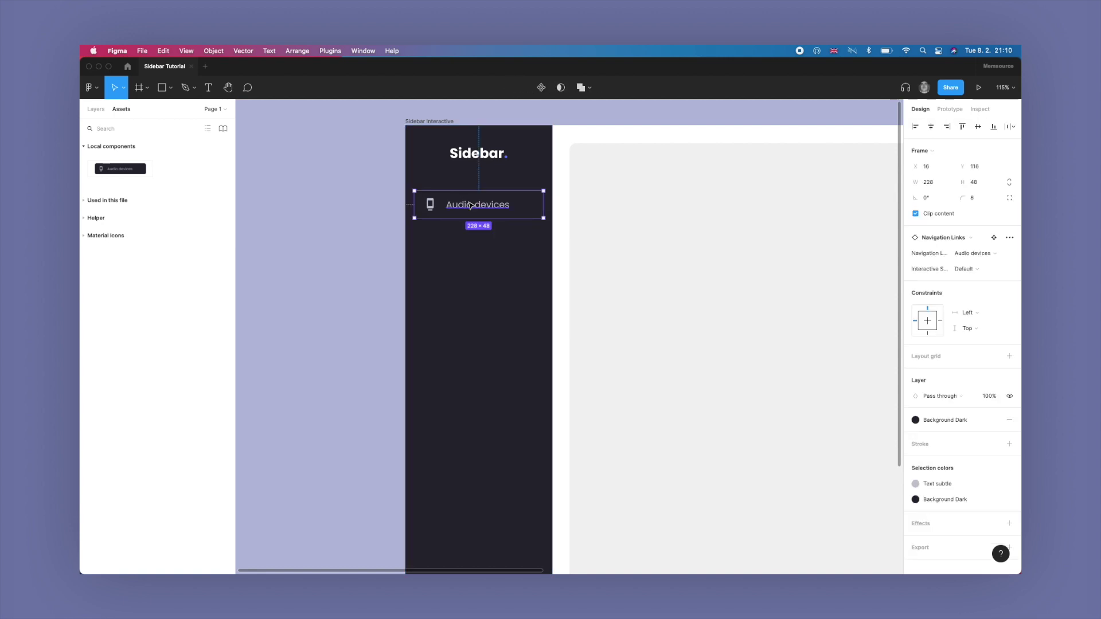
pyautogui.press('super+d')
pyautogui.moveTo(471, 205); pyautogui.dragTo(483, 241)
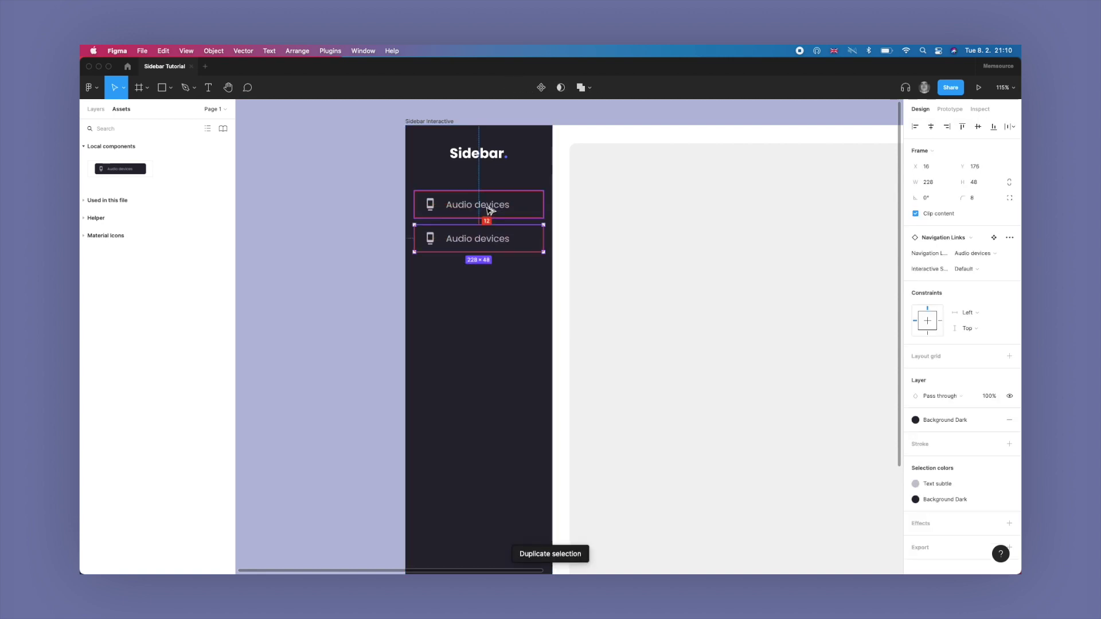
pyautogui.press('super+d')
pyautogui.press('super+d')
pyautogui.press('super+d')
pyautogui.press('super+d')
pyautogui.press('super+d')
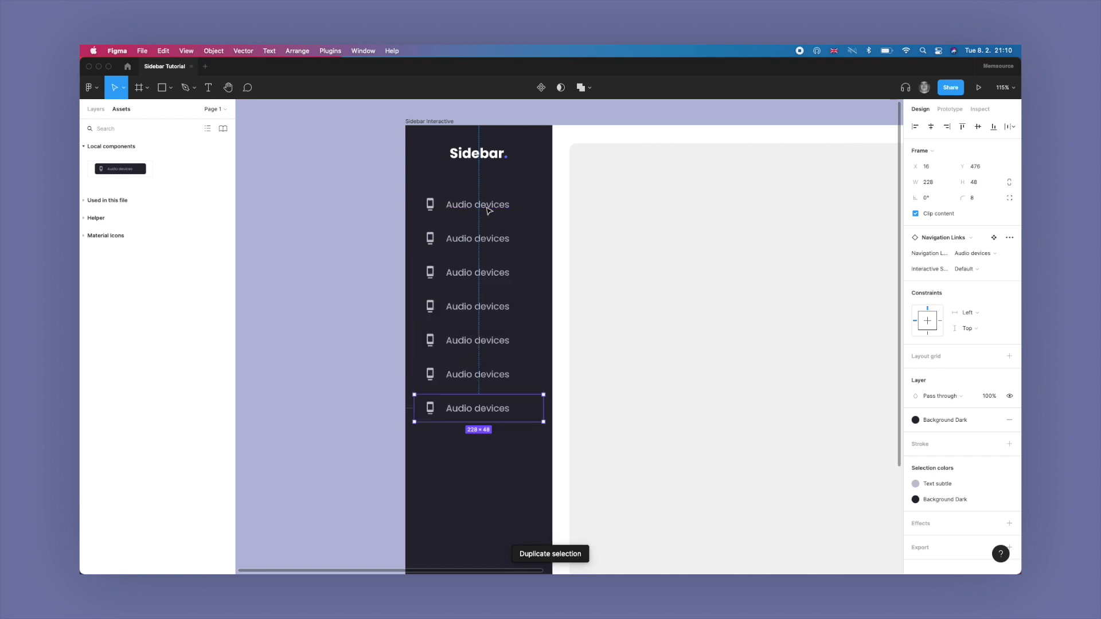
# Step: Set the Navigation Link property to Locations for the second sidebar link and New Products for the third
pyautogui.click(478, 236)
pyautogui.click(1005, 253)
pyautogui.click(988, 263)
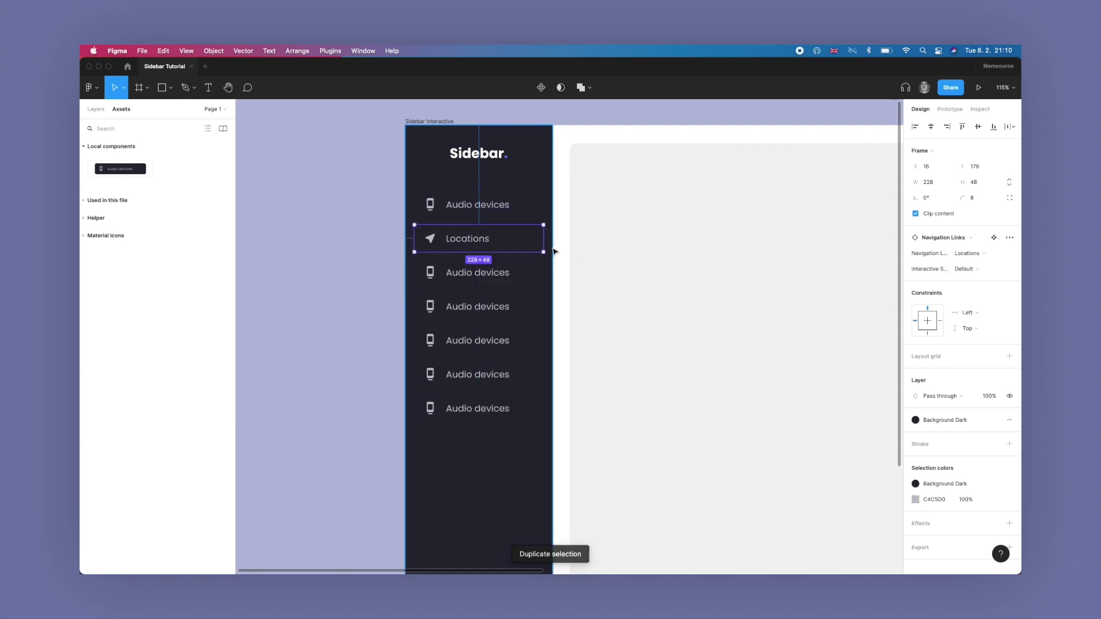
pyautogui.click(533, 274)
pyautogui.click(975, 254)
pyautogui.click(988, 275)
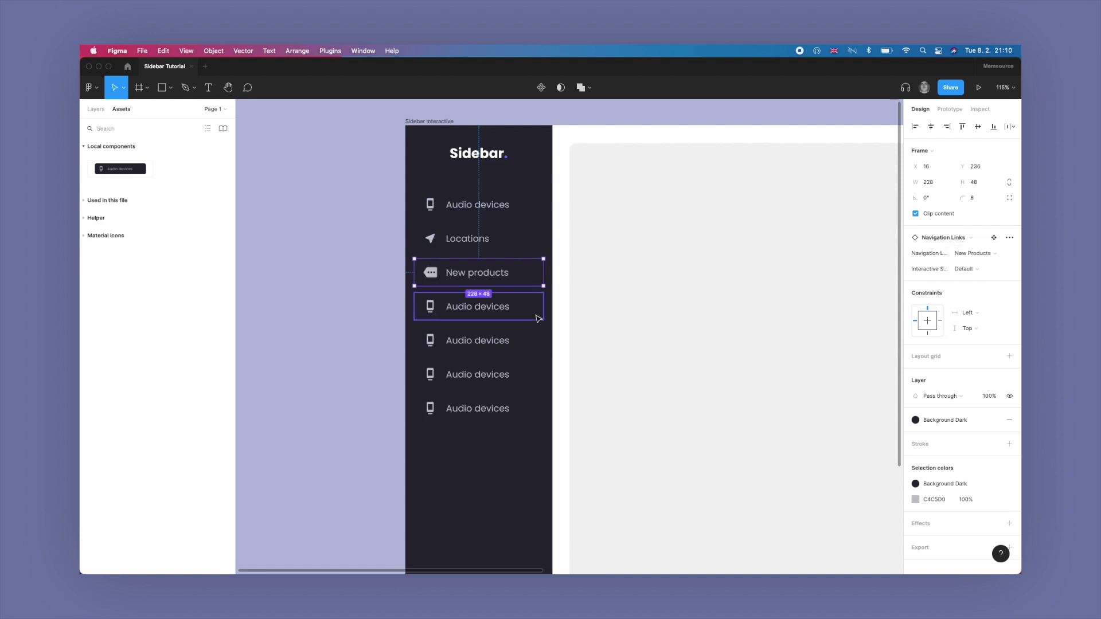
# Step: Set the Navigation Link property to Security for the fourth sidebar link and Your Finances for the fifth
pyautogui.click(538, 317)
pyautogui.click(975, 254)
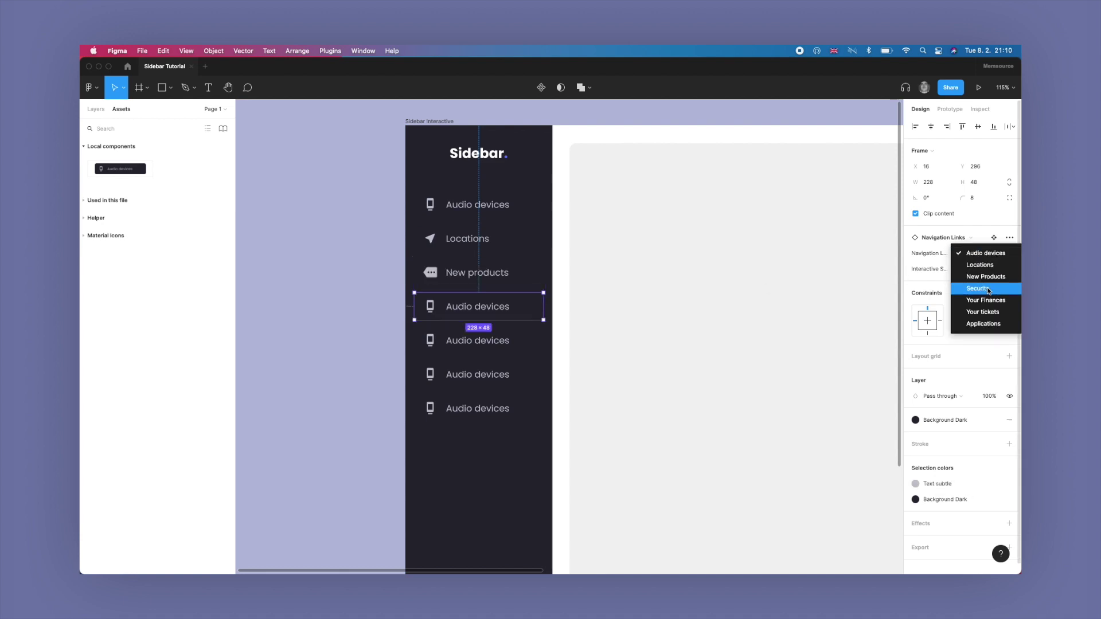
pyautogui.click(989, 289)
pyautogui.click(518, 347)
pyautogui.click(975, 254)
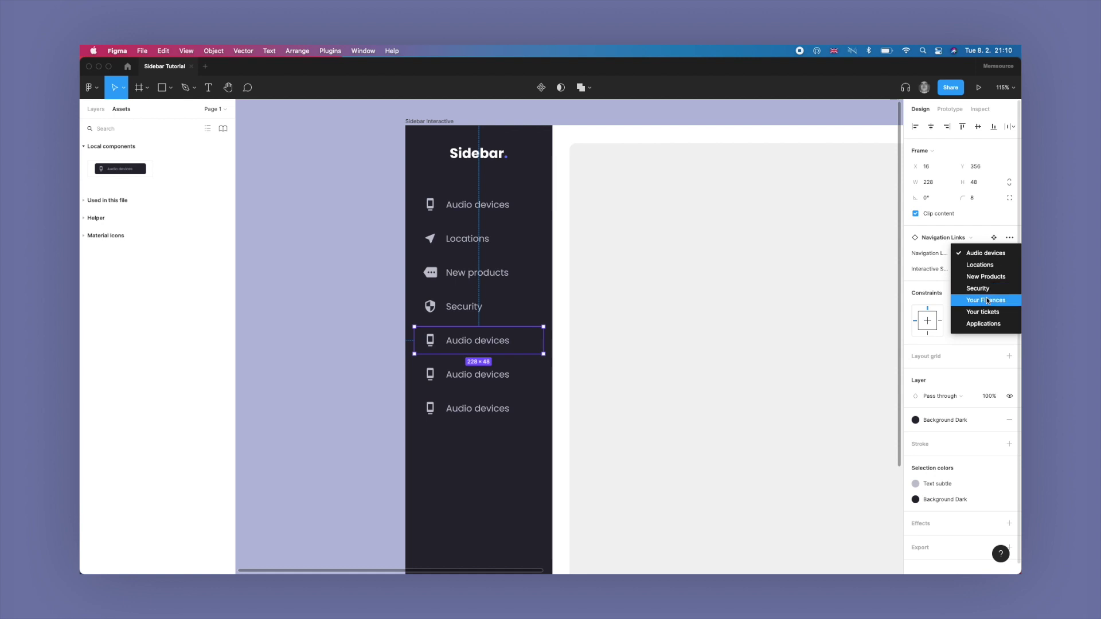
pyautogui.click(988, 300)
# Step: Set the Navigation Link property to Your tickets for the sixth sidebar link and Applications for the seventh
pyautogui.click(505, 381)
pyautogui.click(975, 254)
pyautogui.click(989, 312)
pyautogui.click(519, 414)
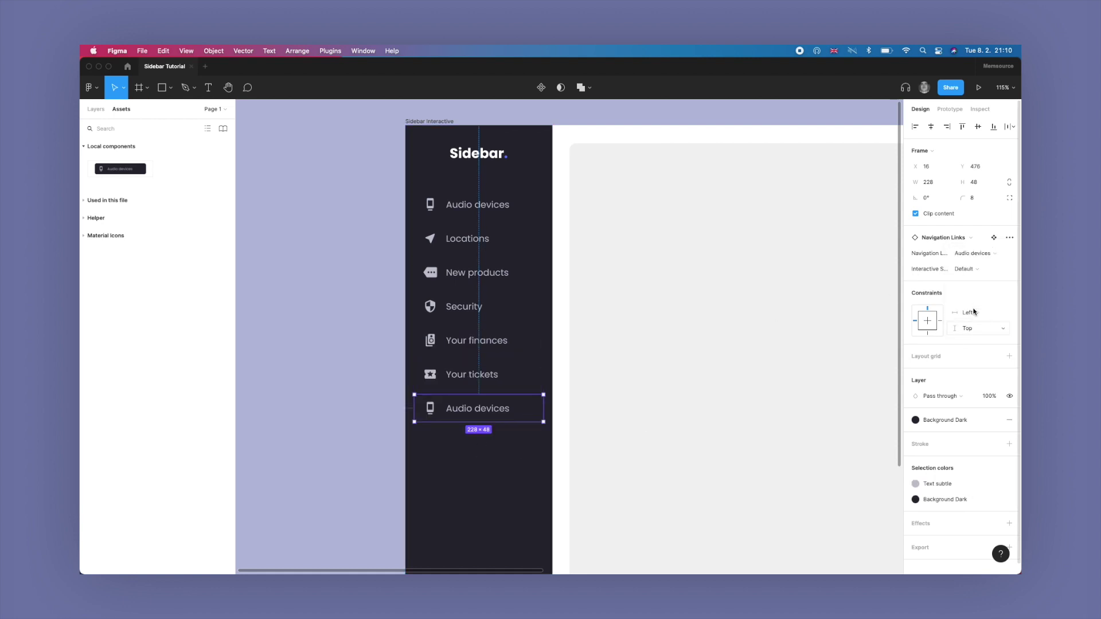
pyautogui.click(981, 254)
pyautogui.click(984, 324)
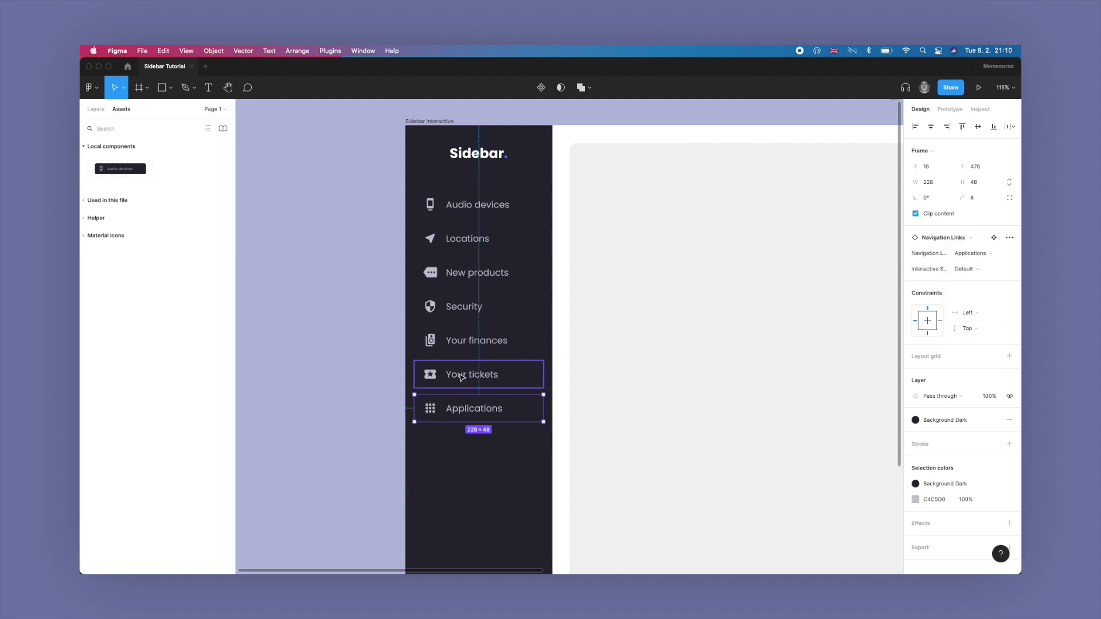
# Step: Group all seven sidebar link instances into one vertical auto layout frame
pyautogui.keyDown('shift'); pyautogui.click(465, 375); pyautogui.keyUp('shift')
pyautogui.keyDown('shift'); pyautogui.click(473, 340); pyautogui.keyUp('shift')
pyautogui.keyDown('shift'); pyautogui.click(474, 302); pyautogui.keyUp('shift')
pyautogui.keyDown('shift'); pyautogui.click(476, 271); pyautogui.keyUp('shift')
pyautogui.keyDown('shift'); pyautogui.click(479, 243); pyautogui.keyUp('shift')
pyautogui.keyDown('shift'); pyautogui.click(491, 212); pyautogui.keyUp('shift')
pyautogui.hotkey('shift', 'a')
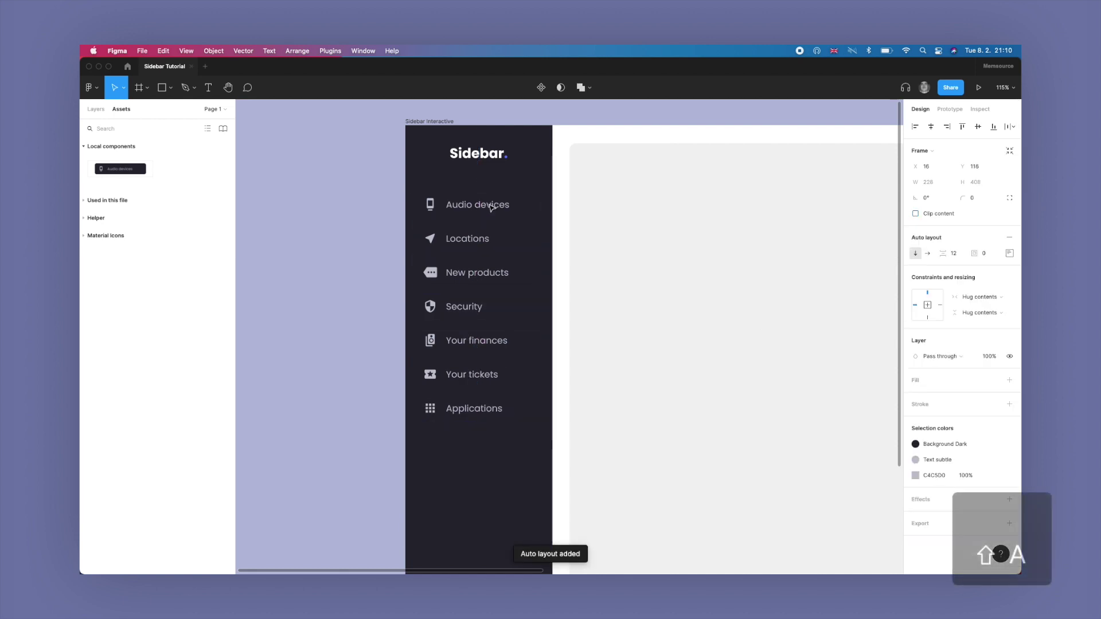
pyautogui.click(957, 255)
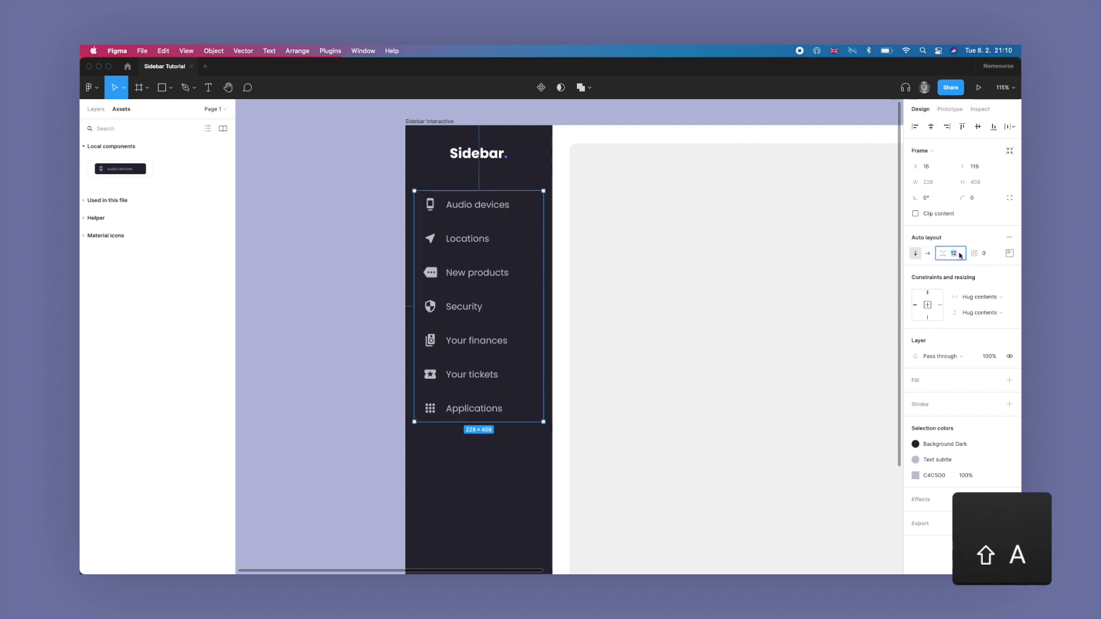
pyautogui.click(385, 212)
# Step: Combine the Sidebar title and the navigation link list into one auto layout frame
pyautogui.scroll(-3, 383, 213)
pyautogui.click(482, 221)
pyautogui.keyDown('shift'); pyautogui.click(464, 163); pyautogui.keyUp('shift')
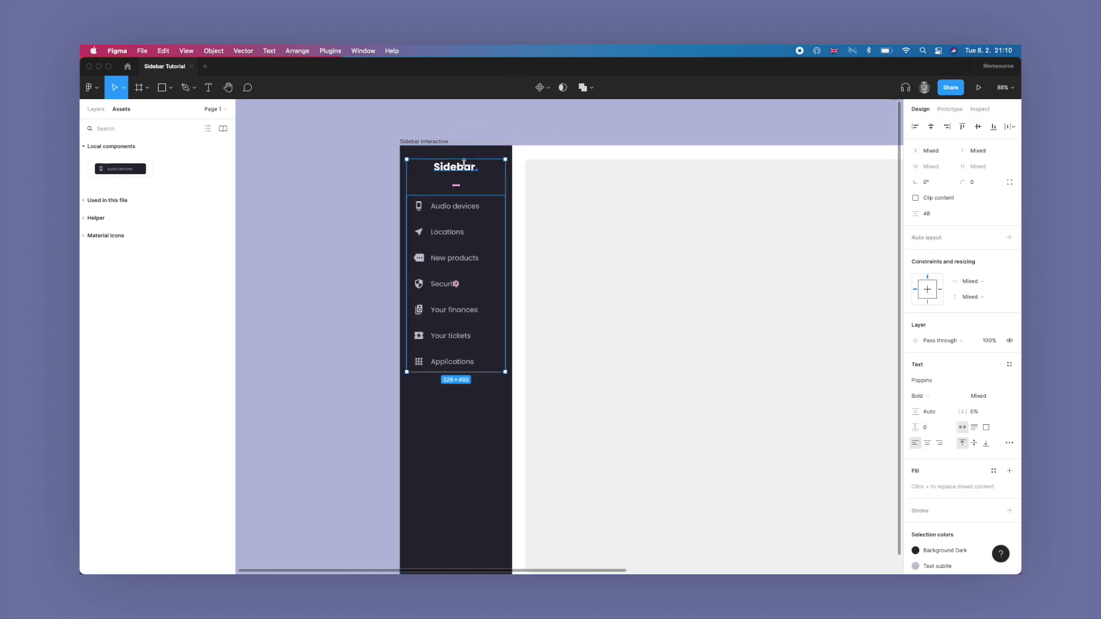
pyautogui.press('Escape')
pyautogui.click(471, 188)
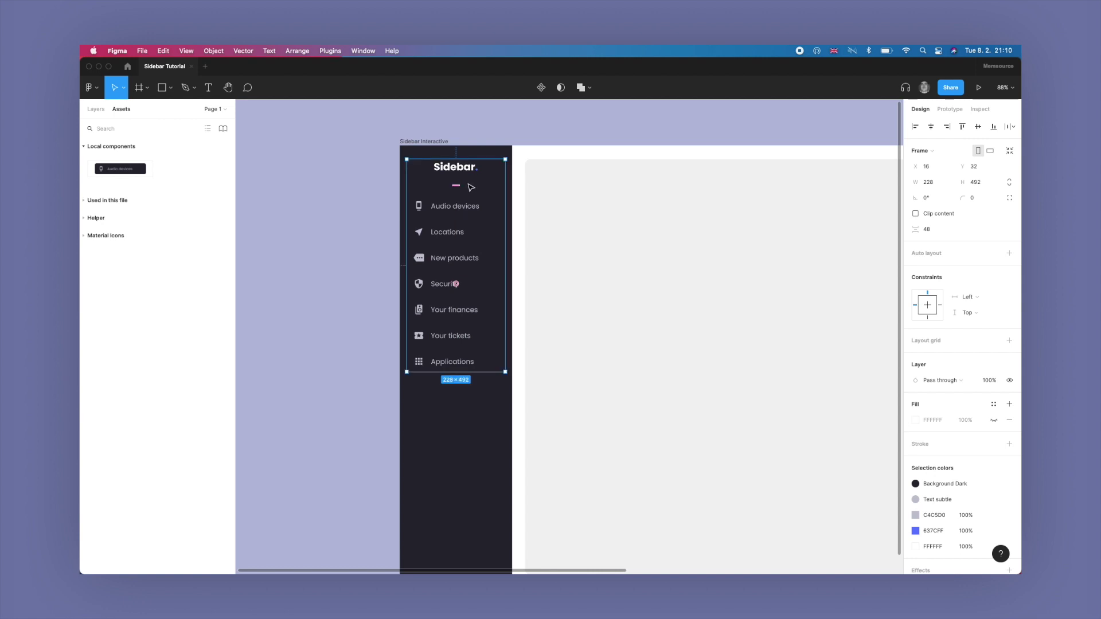
pyautogui.keyDown('shift'); pyautogui.click(473, 187); pyautogui.keyUp('shift')
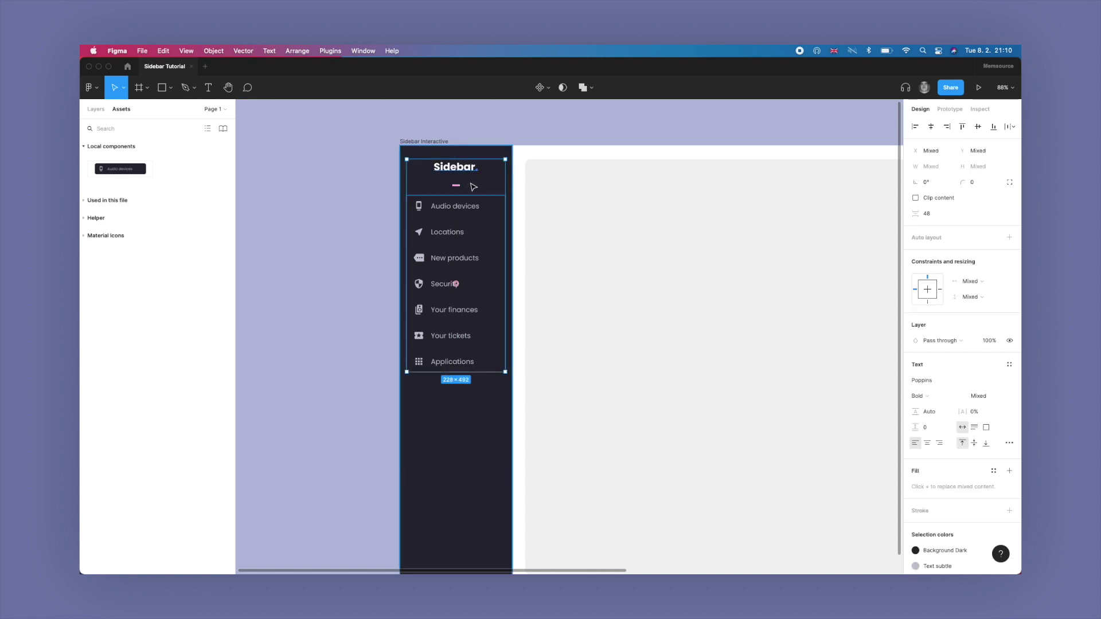
pyautogui.hotkey('shift', 'a')
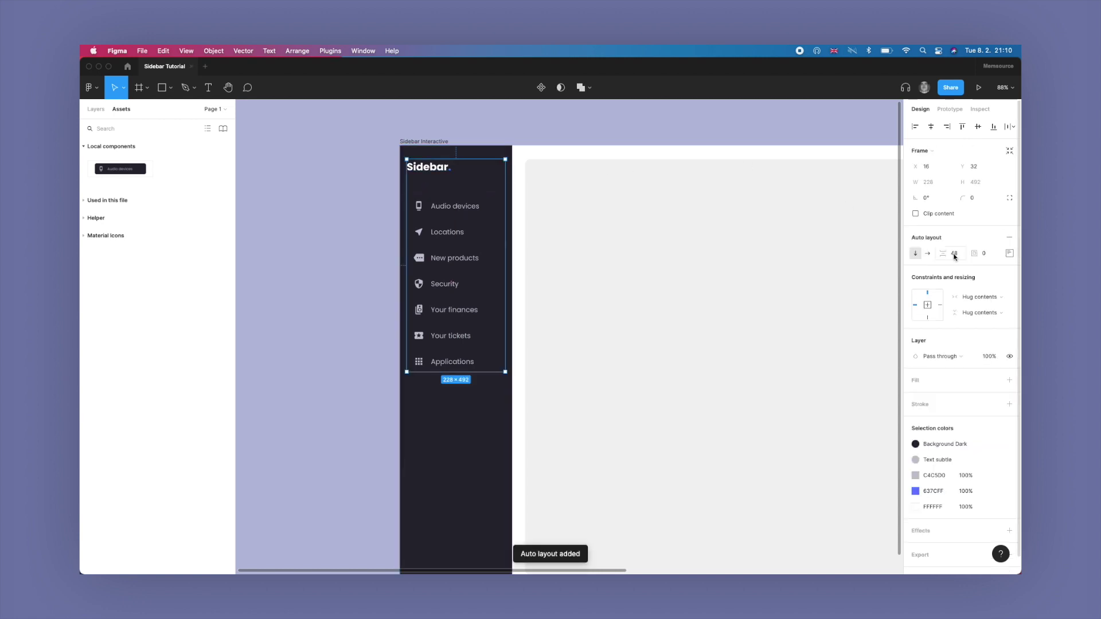
# Step: Align the content of the title-and-links auto layout frame to top centre and check its spacing in the sidebar
pyautogui.click(1009, 252)
pyautogui.click(976, 289)
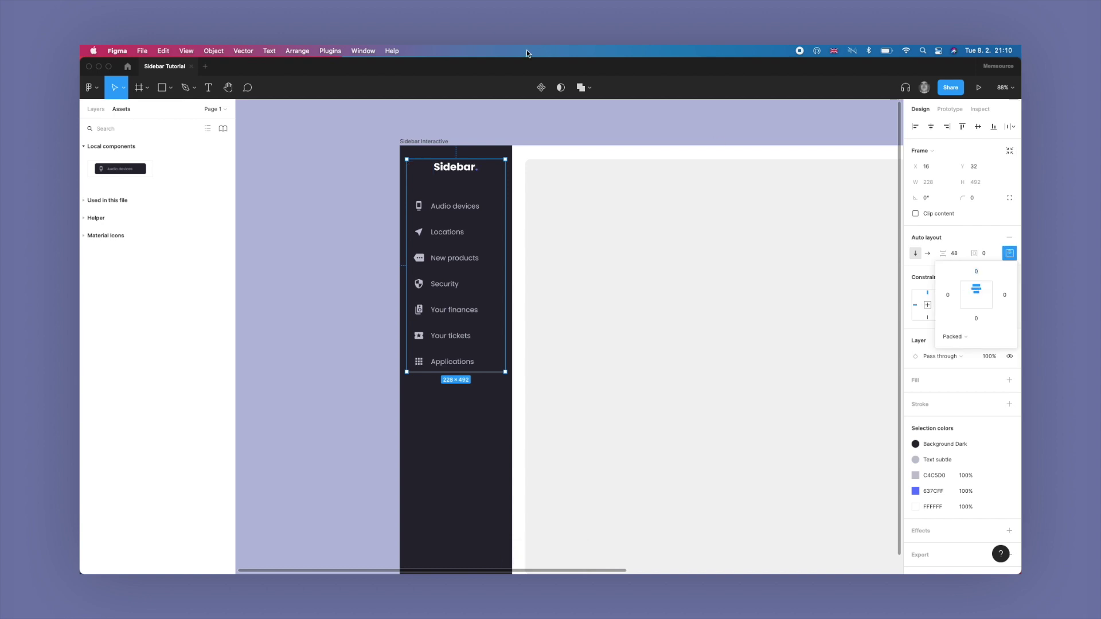
pyautogui.press('alt')
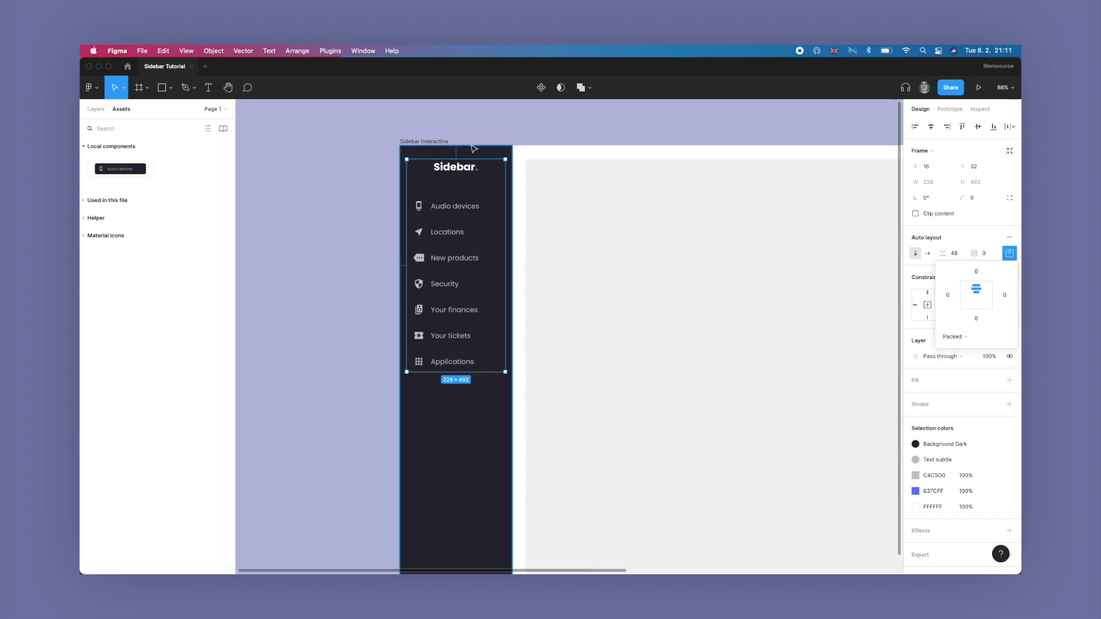
pyautogui.click(492, 138)
pyautogui.scroll(-3, 490, 135)
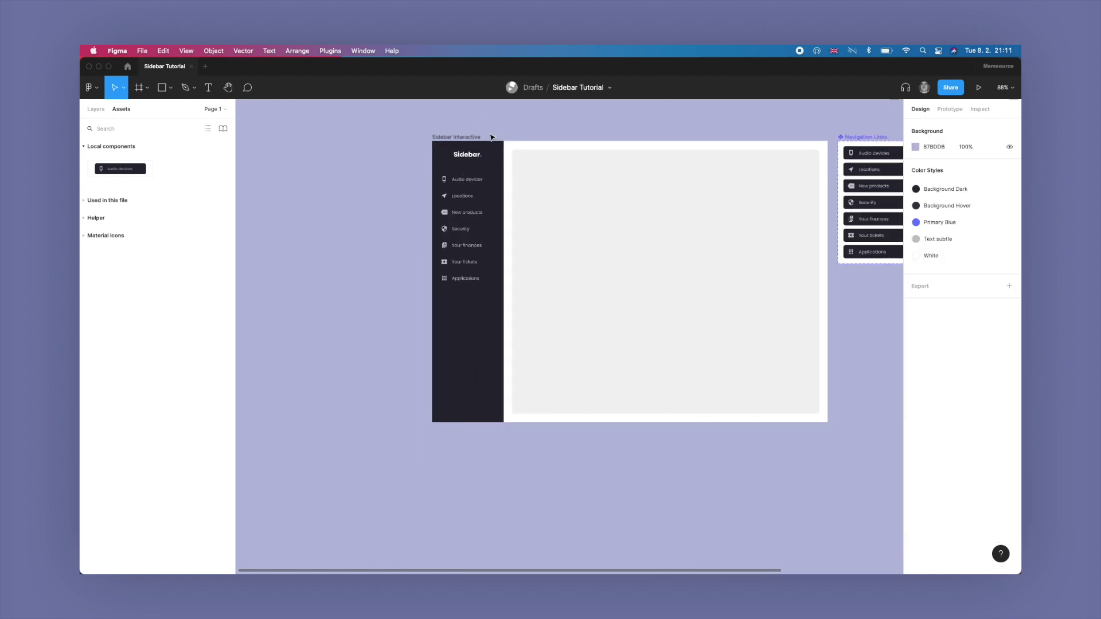
# Step: Add auto layout to the dark sidebar frame and stretch its height to 1024 so it fills the page frame
pyautogui.click(472, 358)
pyautogui.scroll(2, 472, 358)
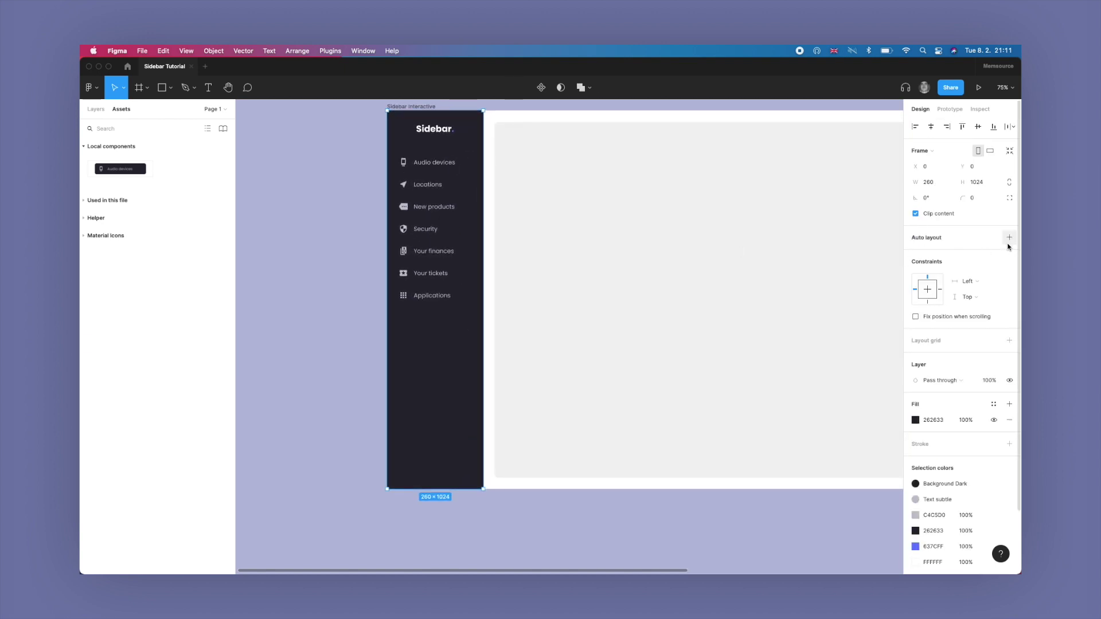
pyautogui.click(1011, 238)
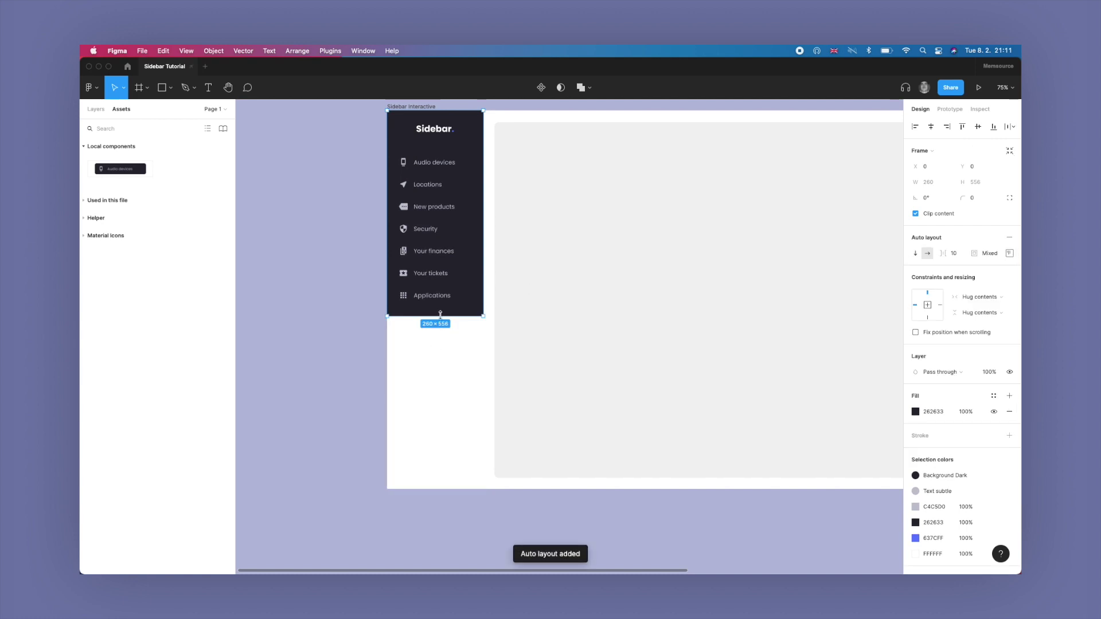
pyautogui.moveTo(440, 316); pyautogui.dragTo(419, 490)
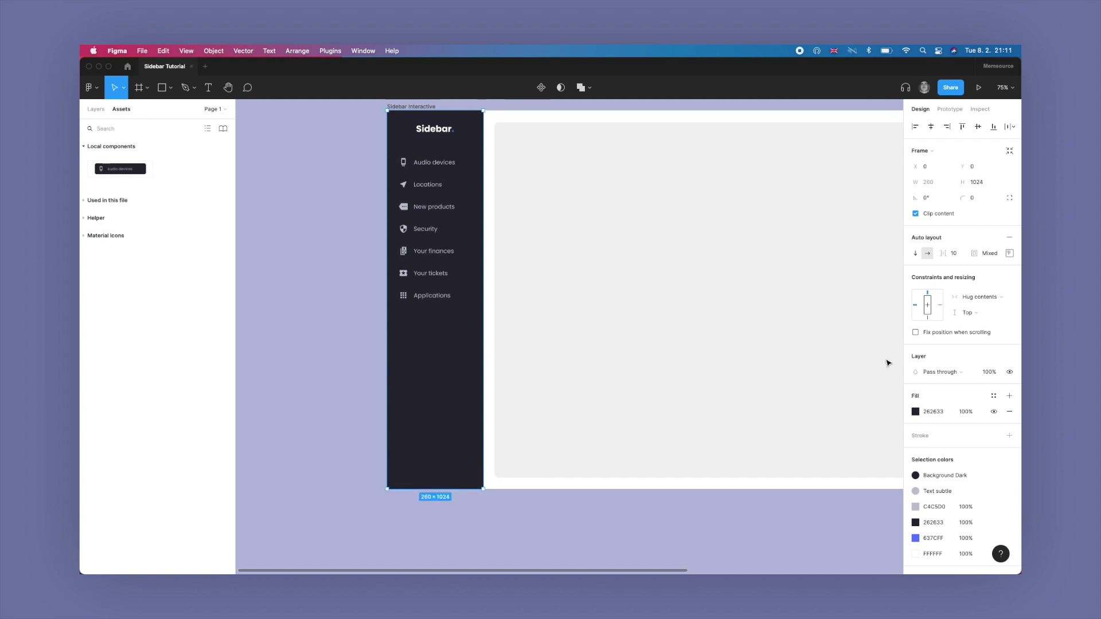
pyautogui.click(968, 314)
pyautogui.click(605, 523)
pyautogui.click(599, 532)
# Step: Link the Default Audio devices variant to its Hover variant in Navigation Links, triggered While hovering with Change to
pyautogui.scroll(-5, 597, 531)
pyautogui.hscroll(5, 597, 530)
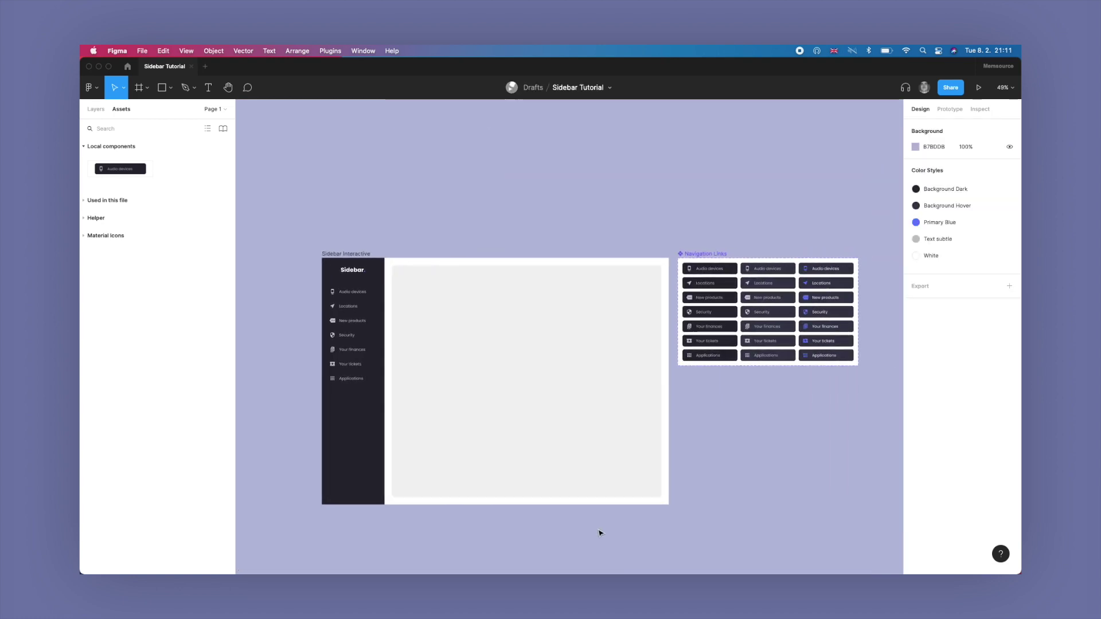
pyautogui.scroll(5, 306, 291)
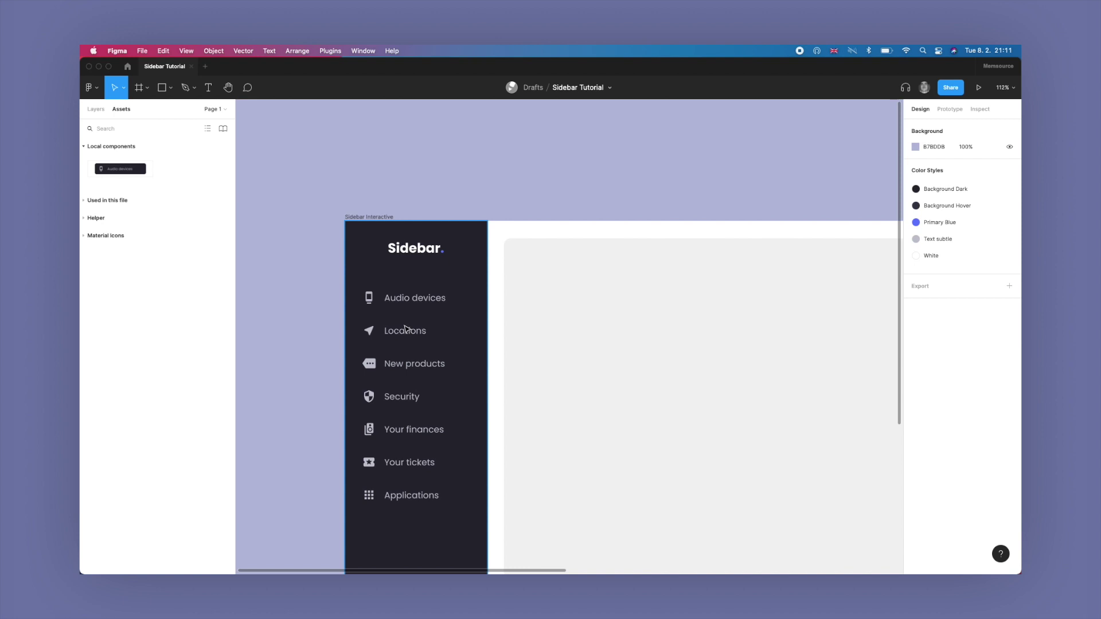
pyautogui.scroll(-3, 405, 328)
pyautogui.hscroll(3, 405, 328)
pyautogui.scroll(-1, 405, 328)
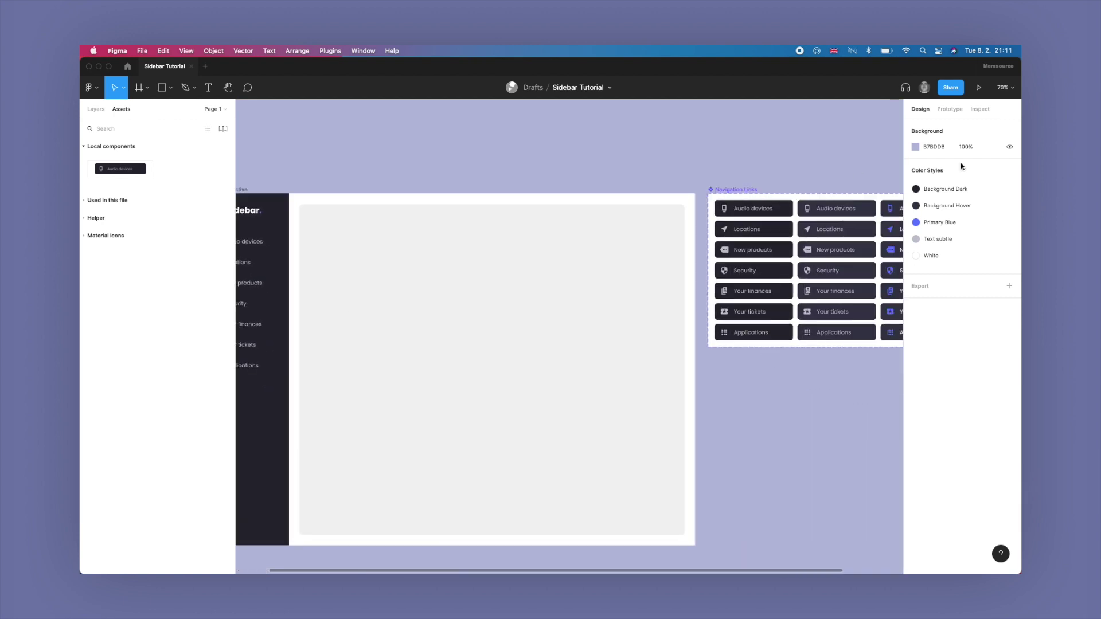
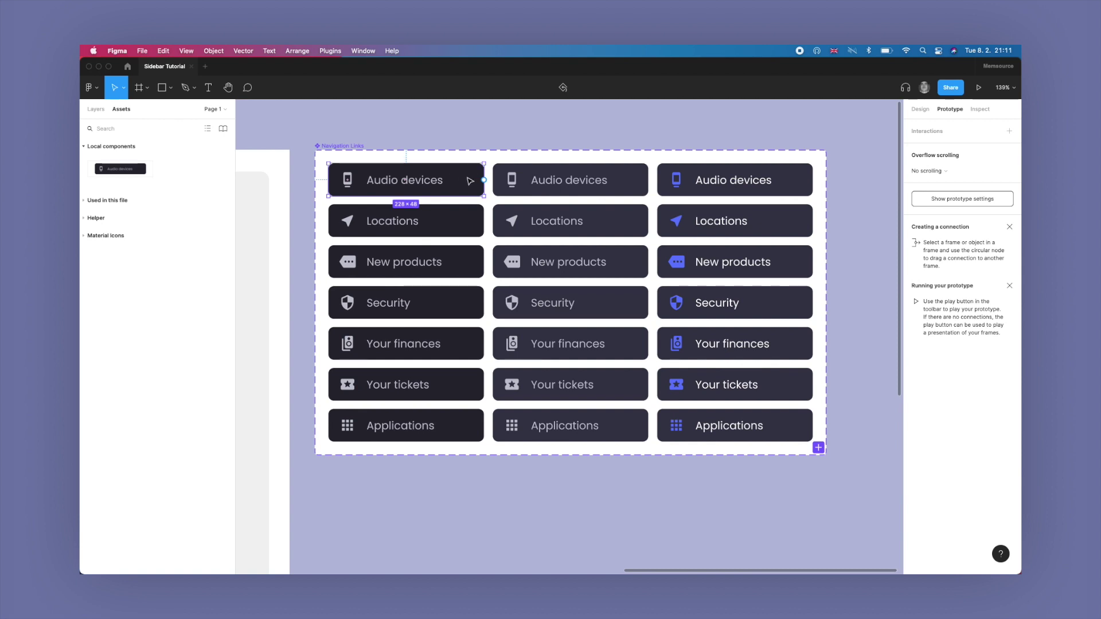
pyautogui.moveTo(484, 179); pyautogui.dragTo(512, 179)
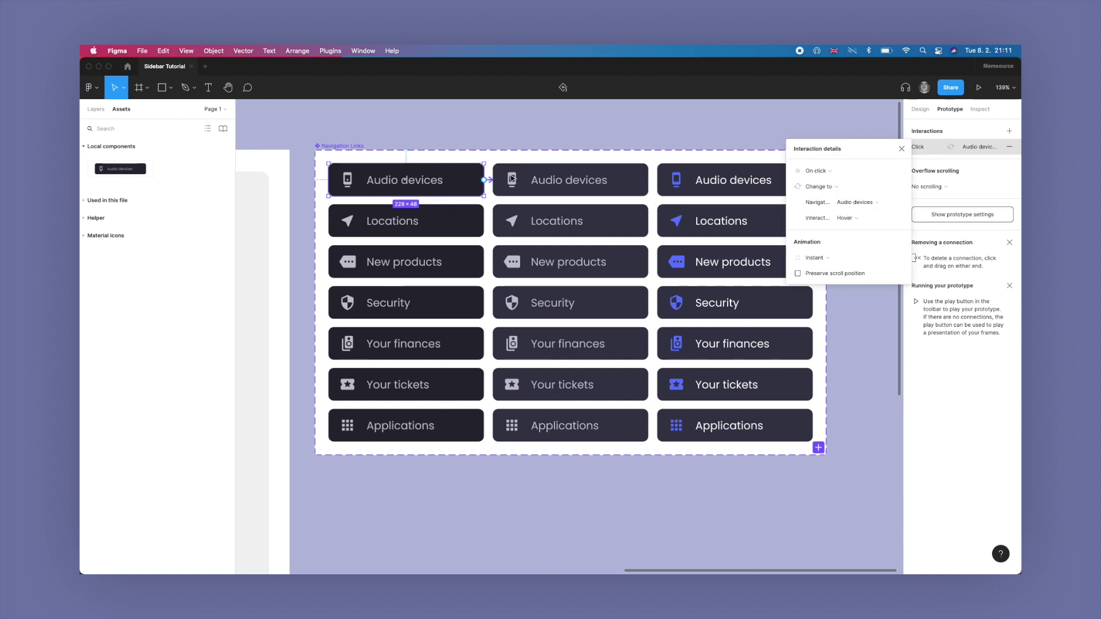
pyautogui.click(820, 170)
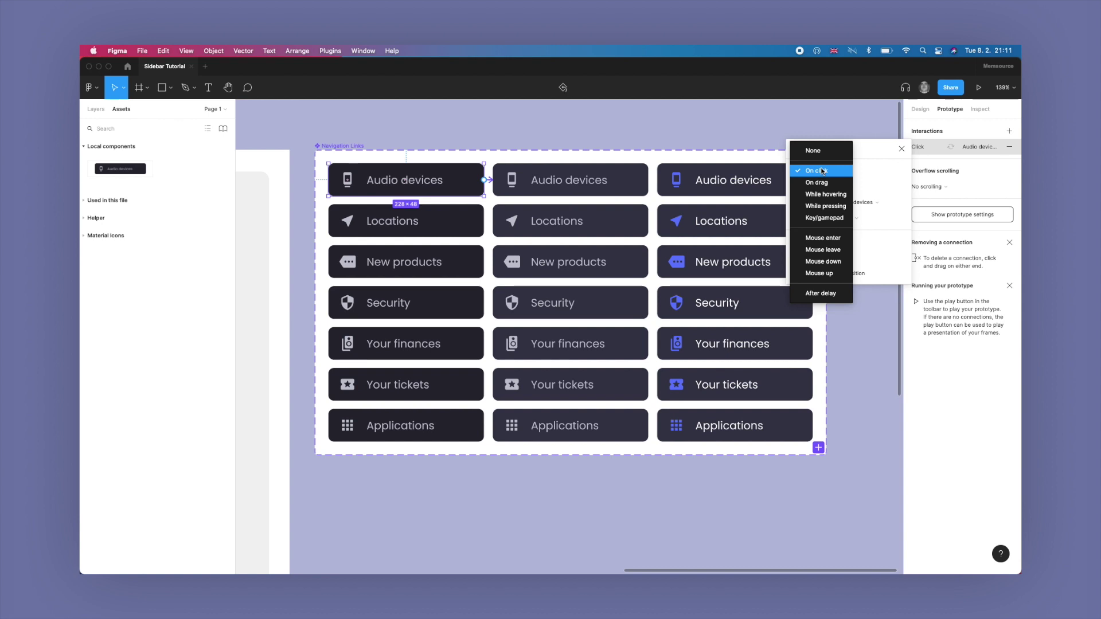
pyautogui.click(828, 193)
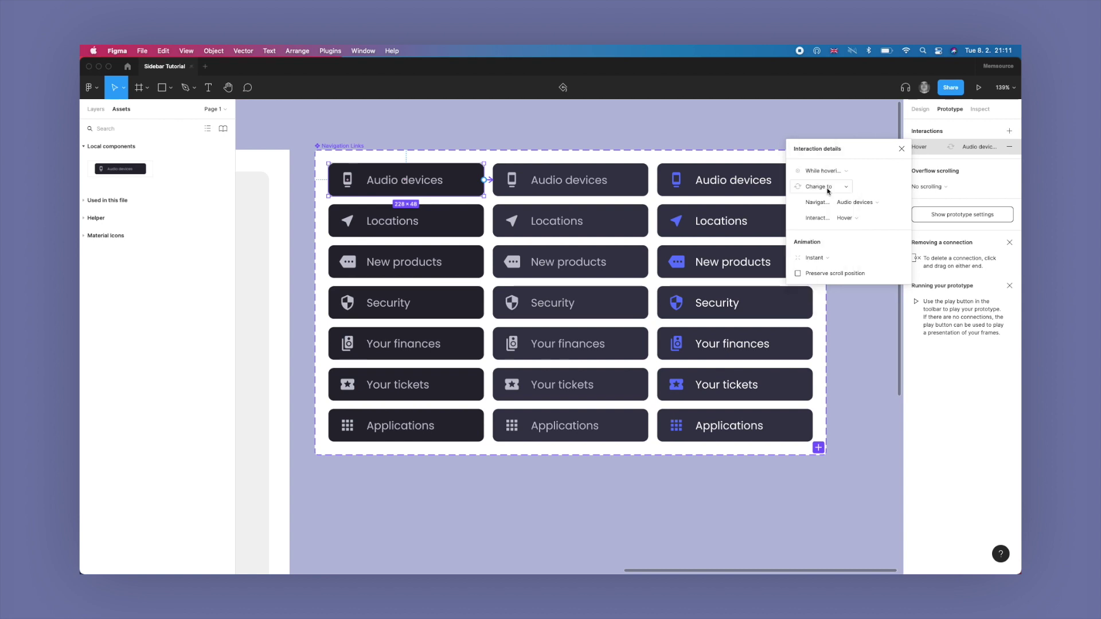
# Step: Set the Audio devices hover interaction's animation to Smart animate with a duration of 200 ms
pyautogui.click(817, 263)
pyautogui.click(823, 282)
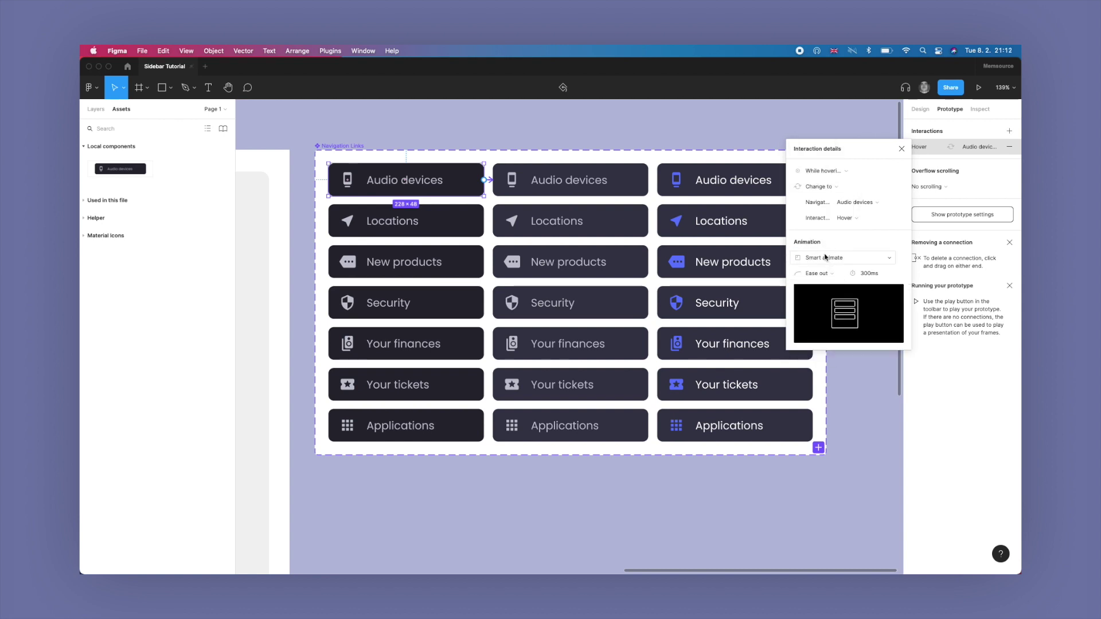
pyautogui.click(874, 277)
pyautogui.write('150')
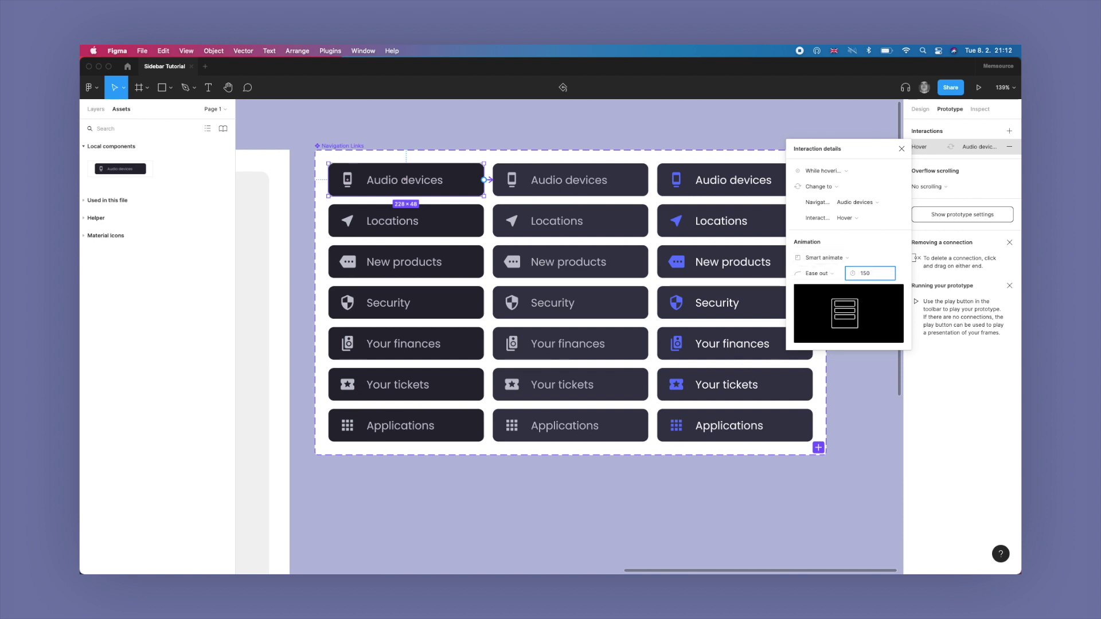
pyautogui.write('0')
pyautogui.press('Return')
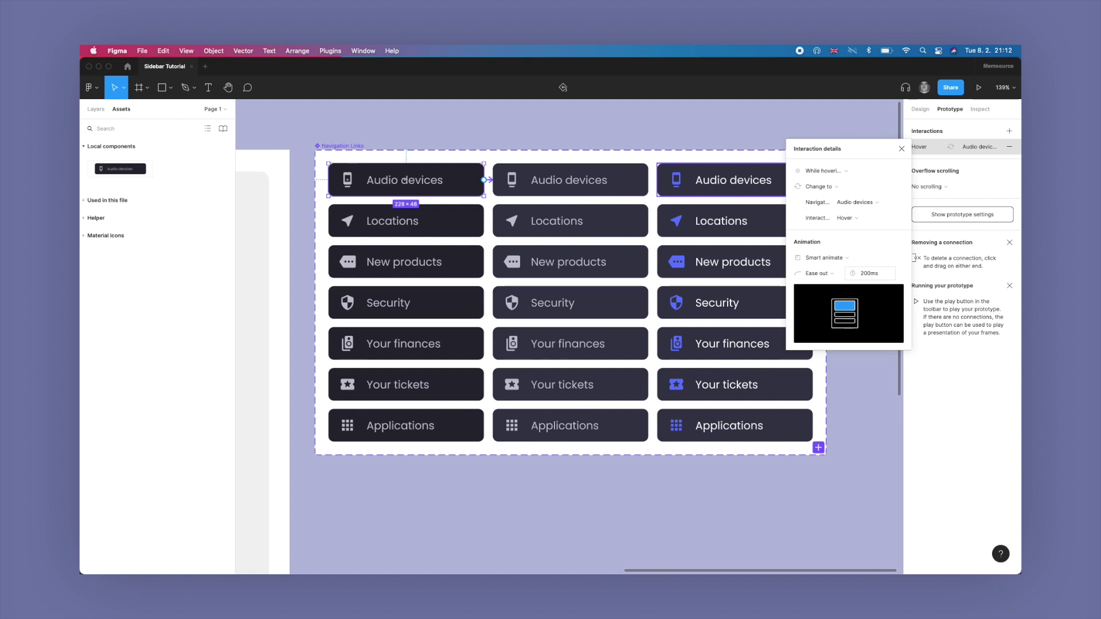
# Step: Link the Audio devices Hover variant to Active and the Active variant back to Default, both On click
pyautogui.click(570, 178)
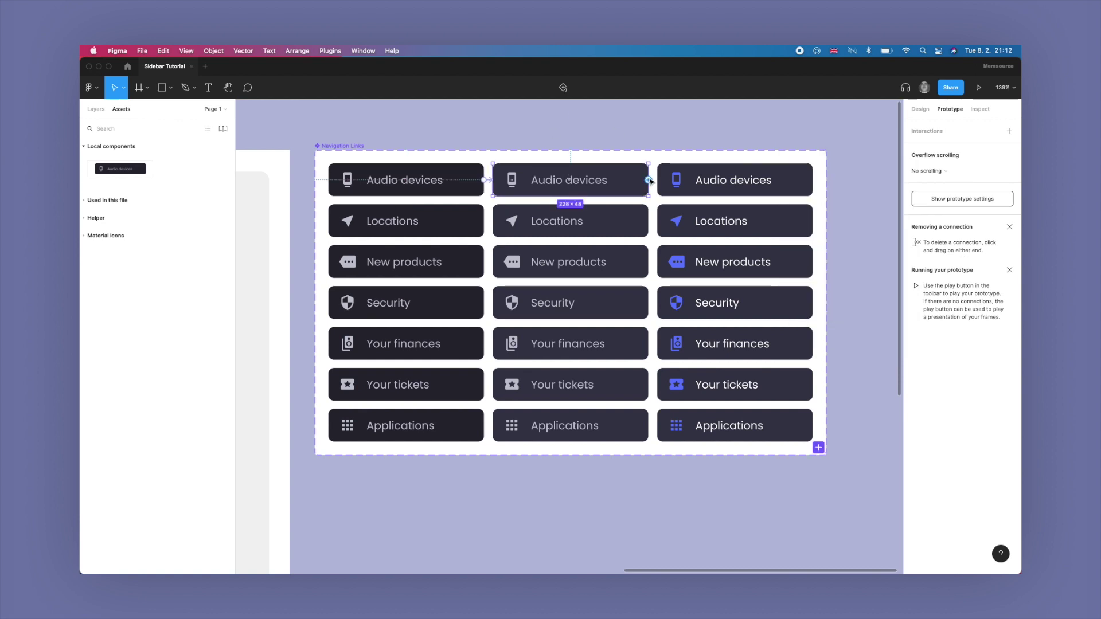
pyautogui.moveTo(649, 181); pyautogui.dragTo(688, 182)
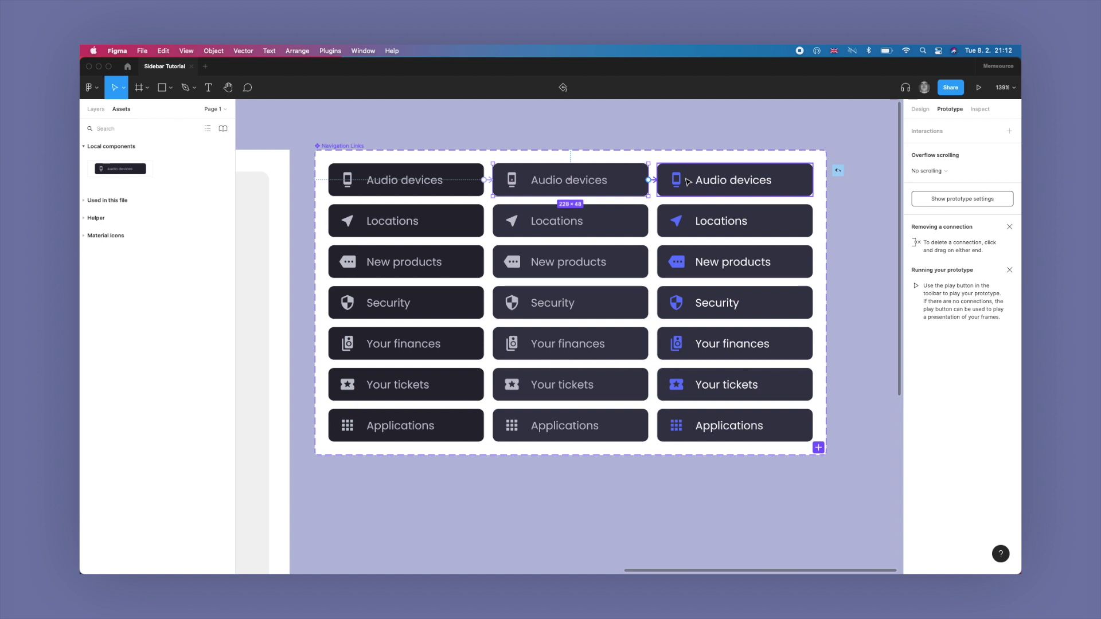
pyautogui.moveTo(688, 183); pyautogui.dragTo(688, 183)
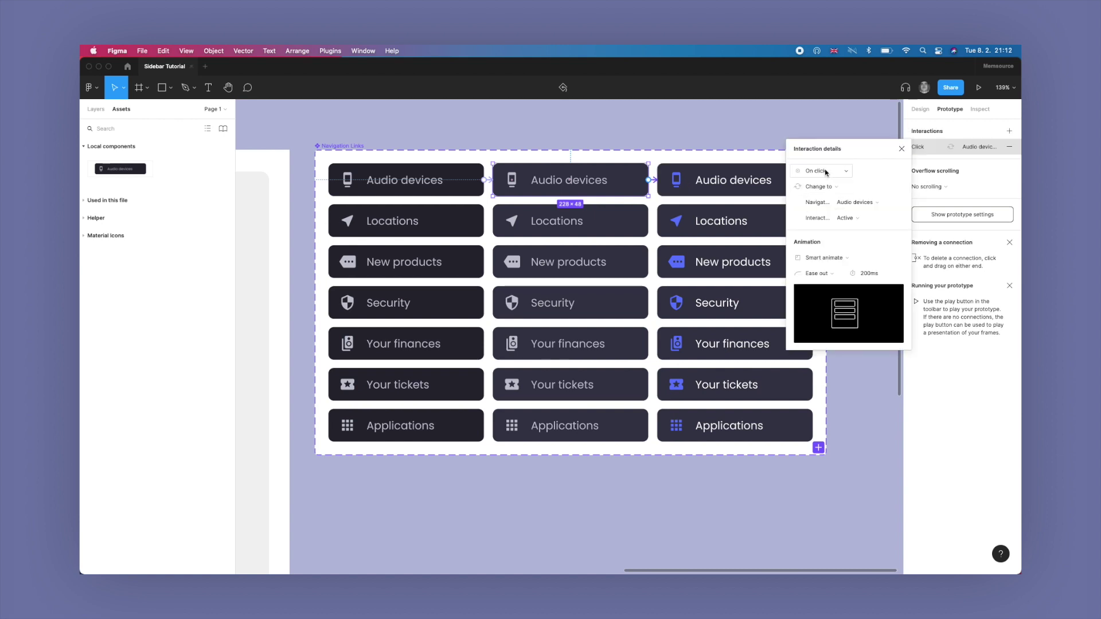
pyautogui.click(746, 183)
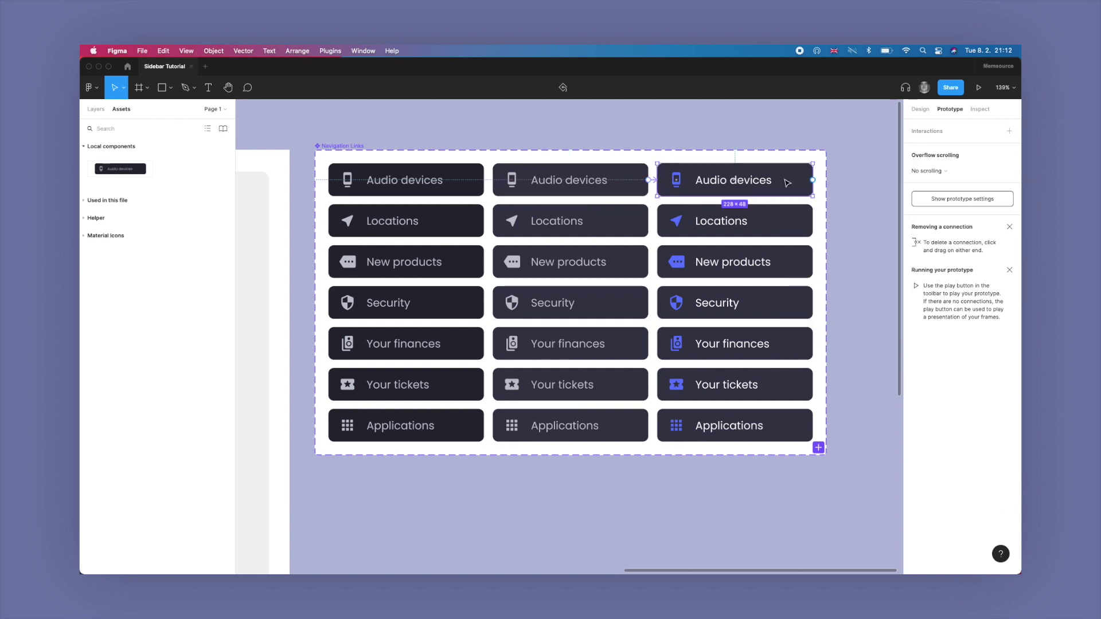
pyautogui.moveTo(813, 179); pyautogui.dragTo(440, 172)
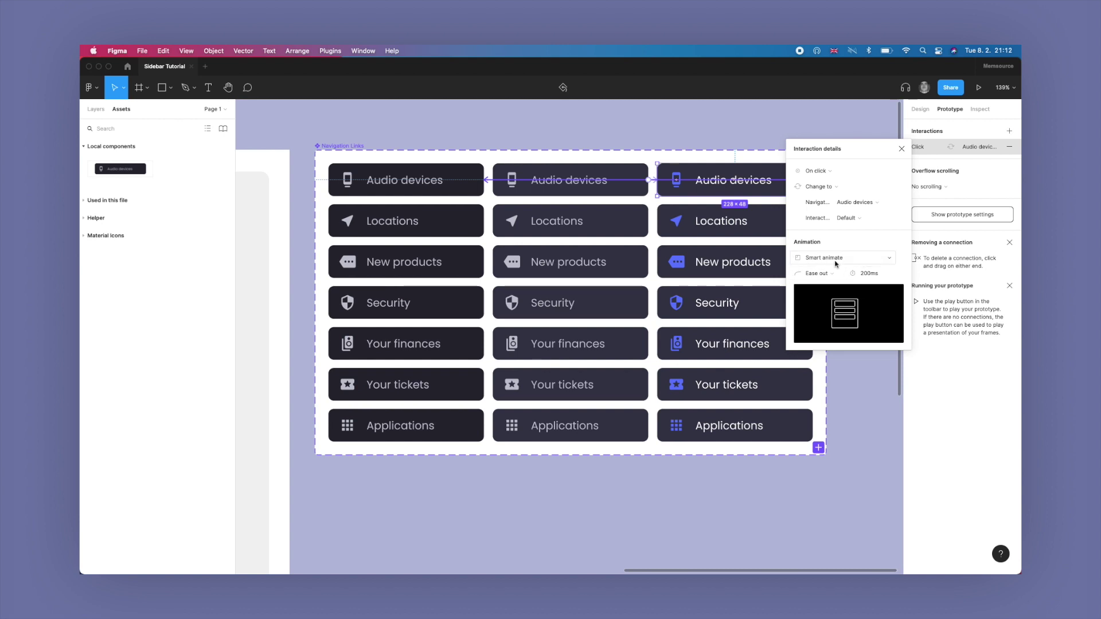
# Step: Link the Default variants of Locations and New products to their Hover variants, triggered While hovering
pyautogui.click(402, 217)
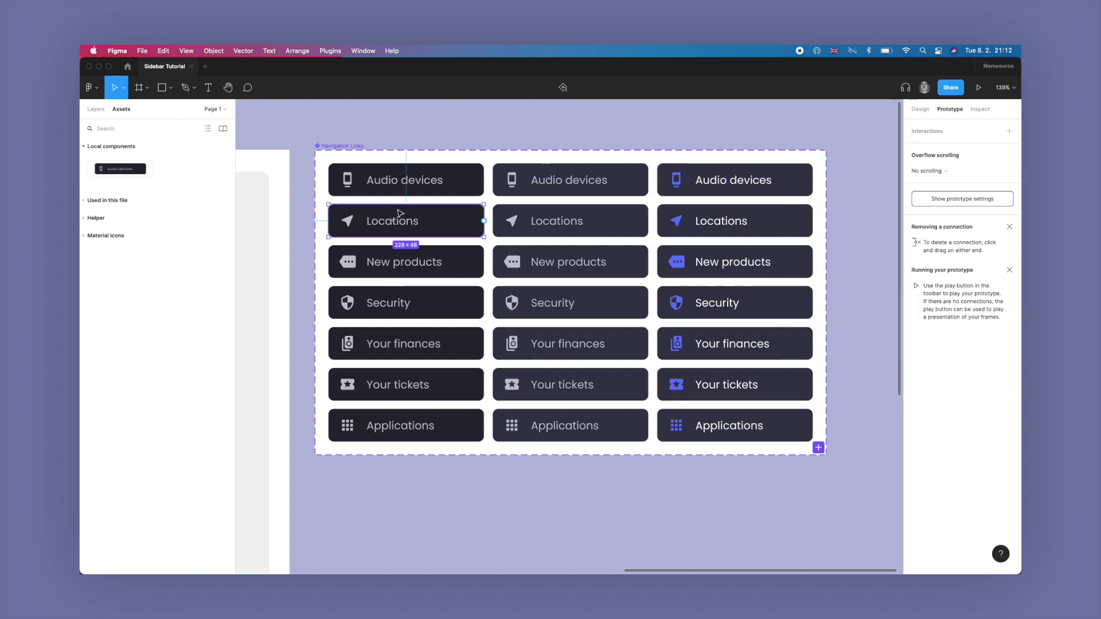
pyautogui.moveTo(485, 221); pyautogui.dragTo(510, 225)
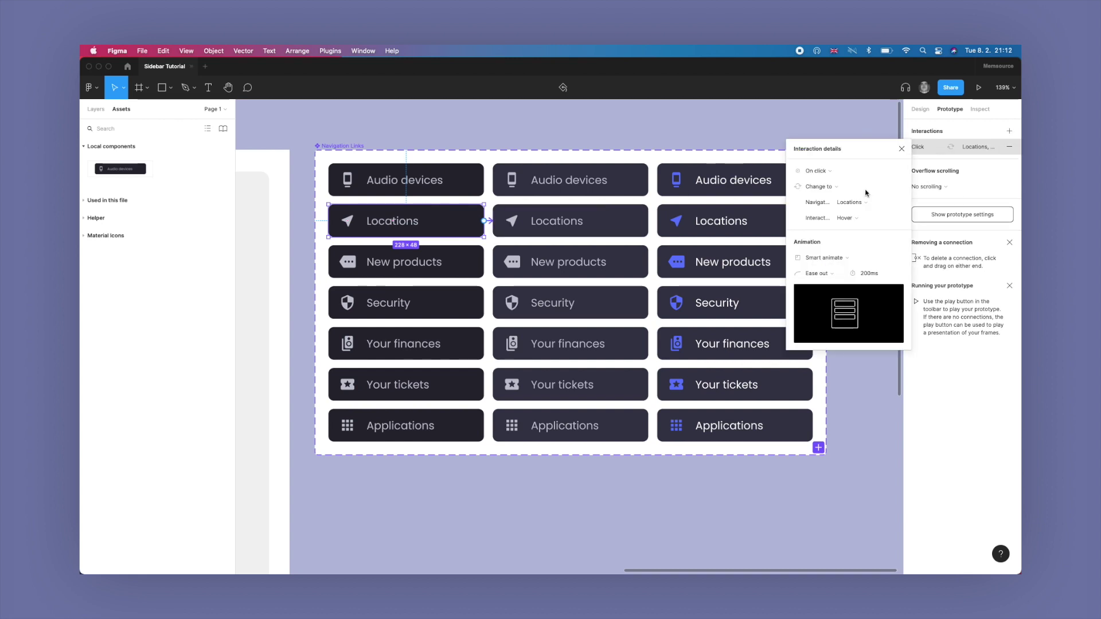
pyautogui.click(833, 172)
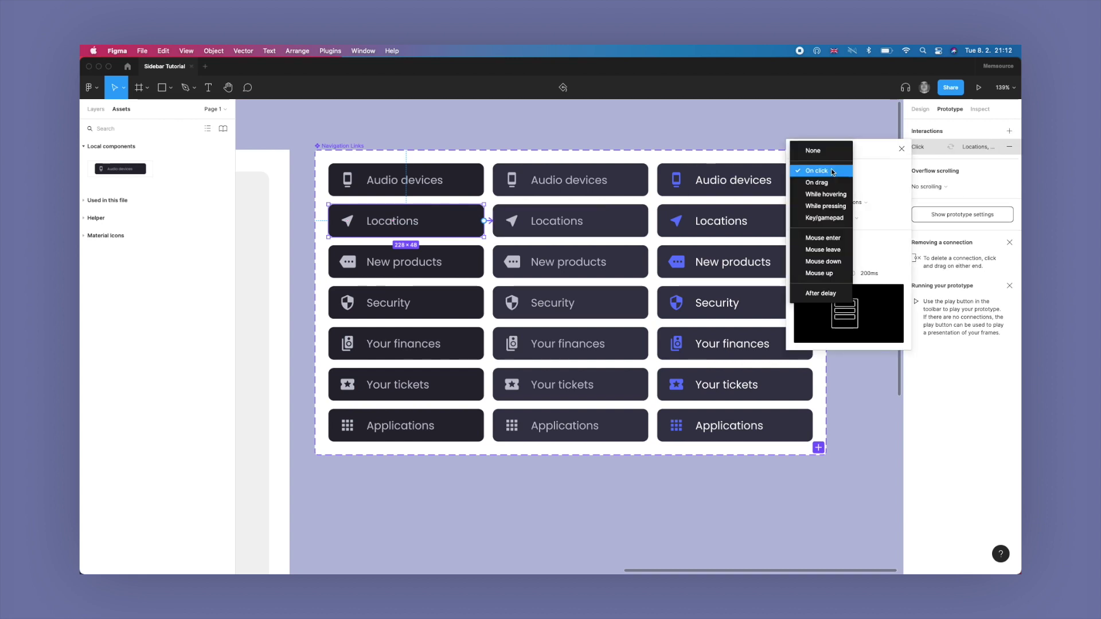
pyautogui.click(836, 198)
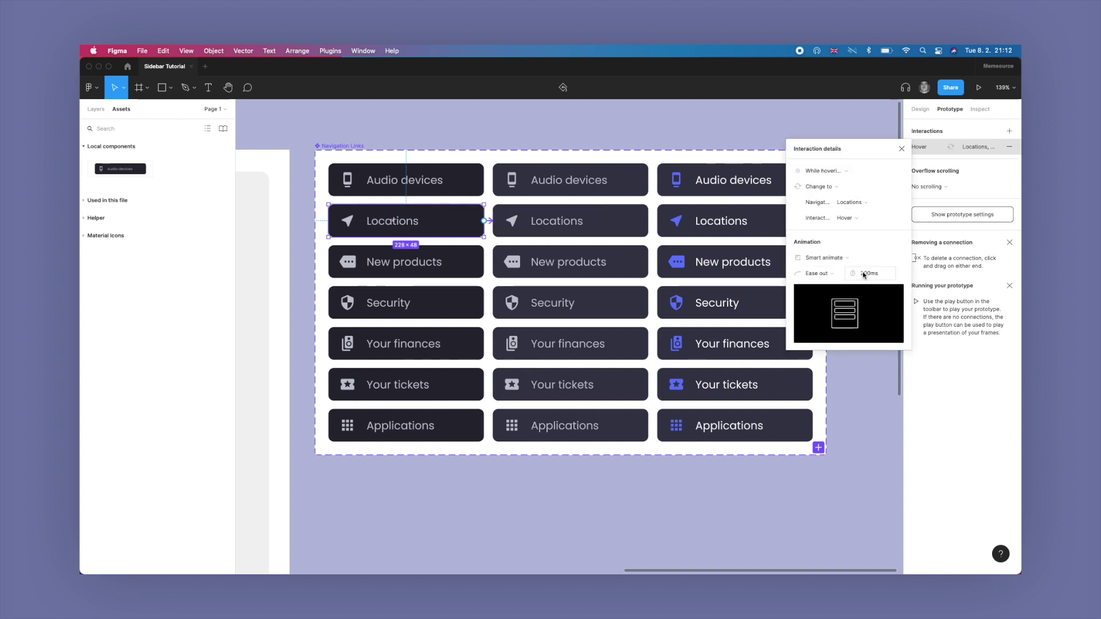
pyautogui.click(456, 263)
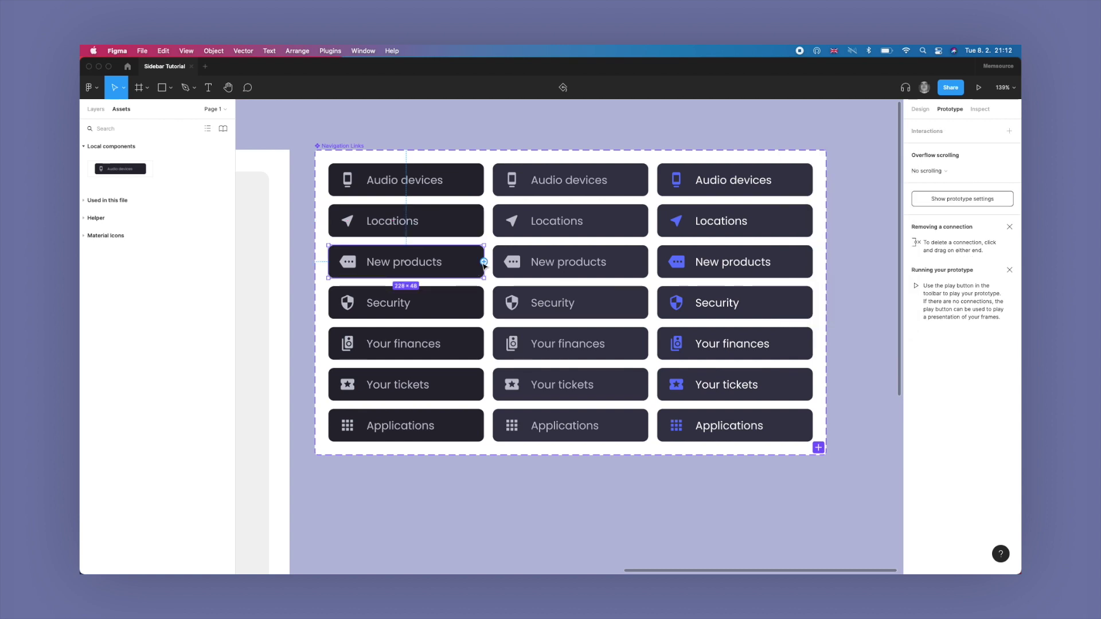
pyautogui.moveTo(484, 261); pyautogui.dragTo(527, 261)
pyautogui.click(844, 171)
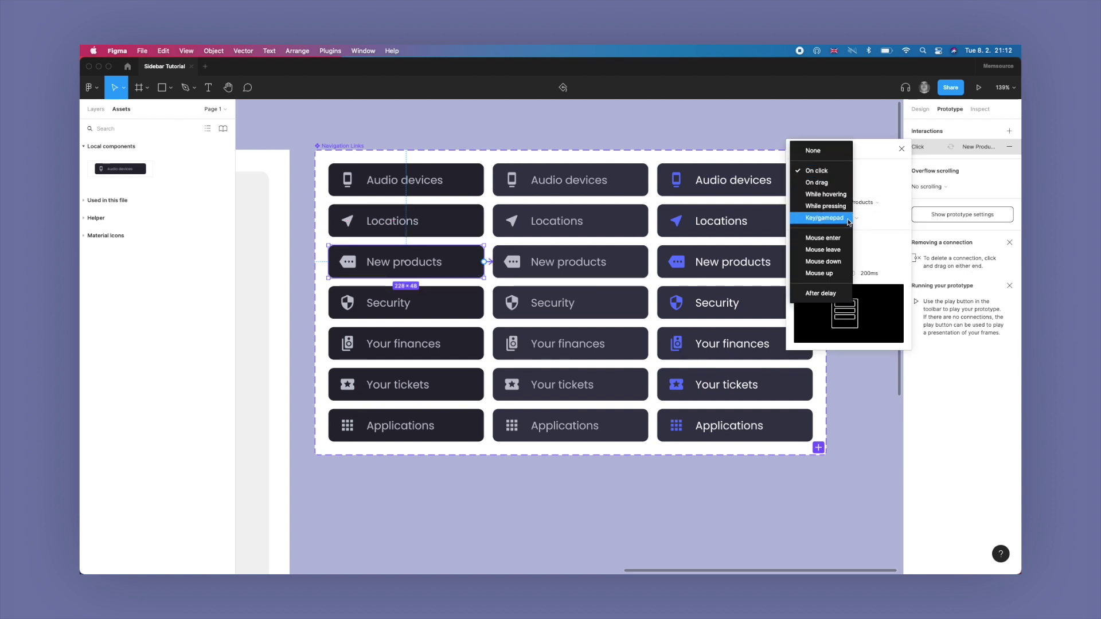
pyautogui.click(826, 195)
# Step: Link the Default variants of Security and Your finances to their Hover variants, triggered While hovering
pyautogui.click(480, 309)
pyautogui.moveTo(484, 302); pyautogui.dragTo(519, 304)
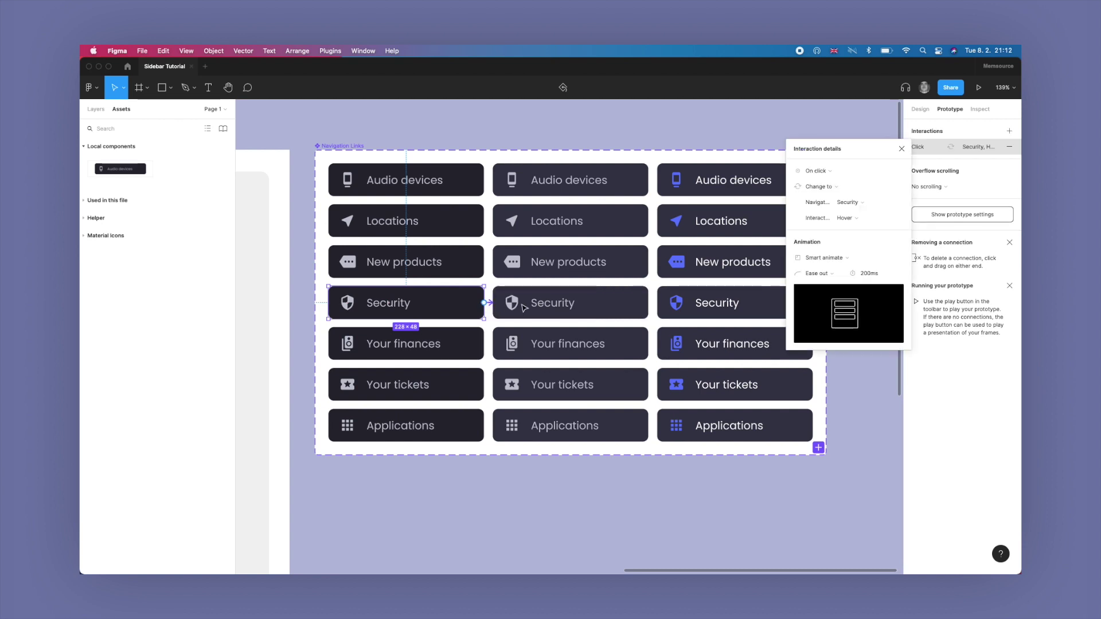
pyautogui.click(832, 172)
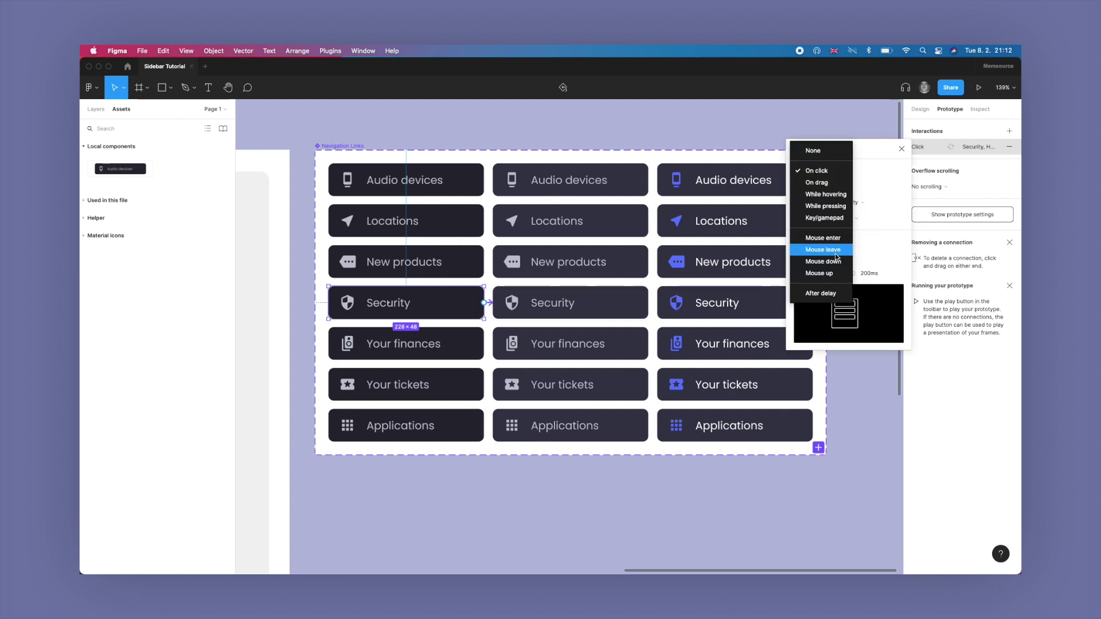
pyautogui.click(826, 194)
pyautogui.click(479, 348)
pyautogui.moveTo(484, 344); pyautogui.dragTo(522, 347)
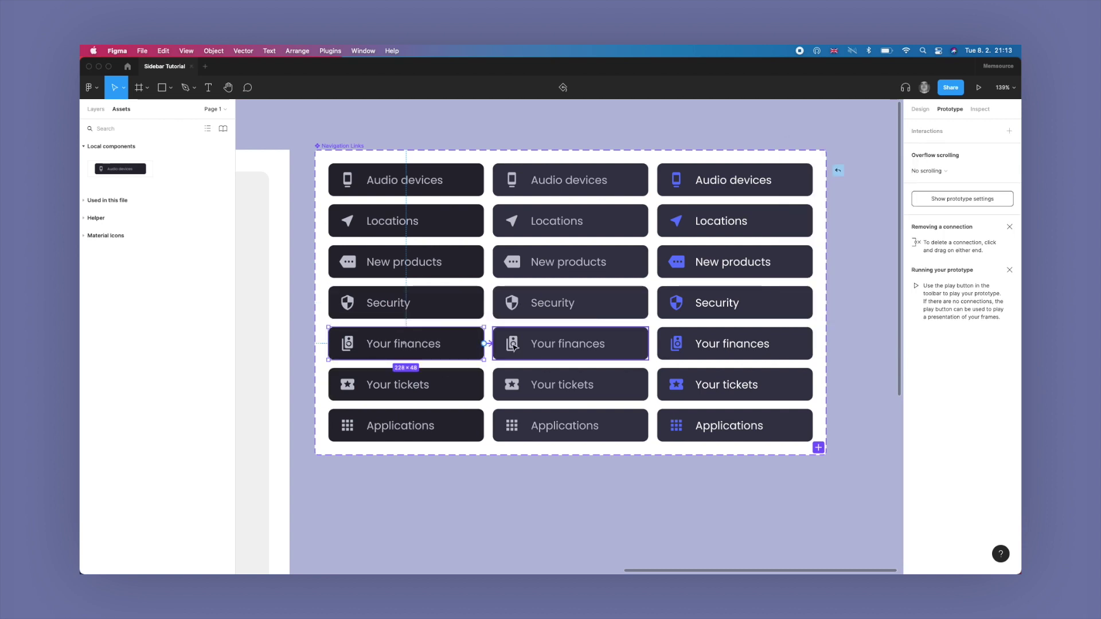
pyautogui.click(833, 172)
pyautogui.click(839, 195)
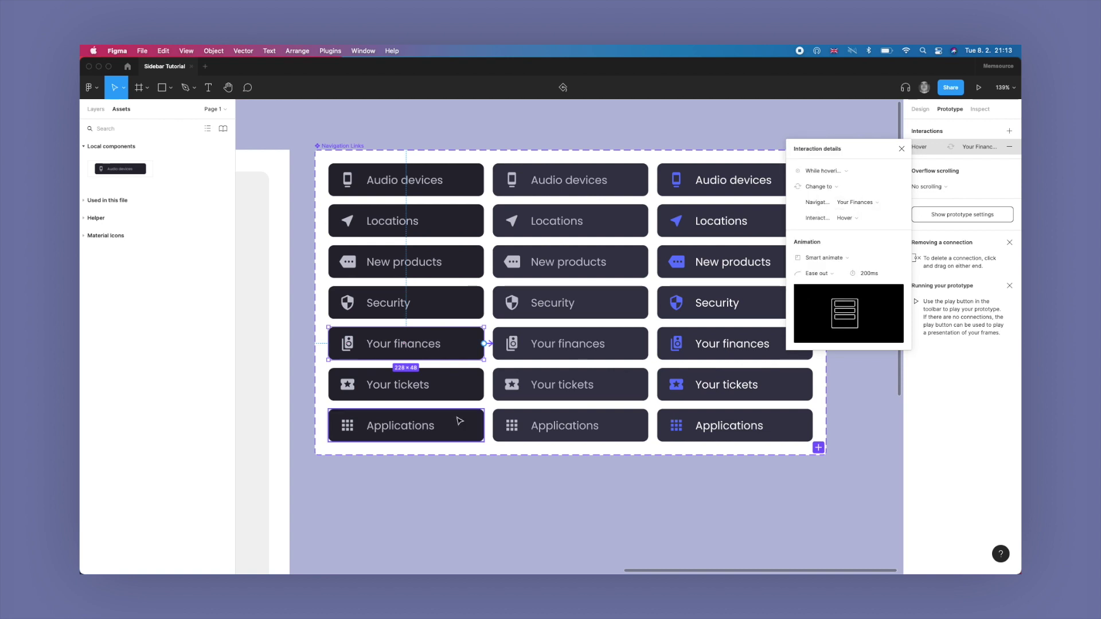
# Step: Link the Default variants of Your tickets and Applications to their Hover variants, triggered While hovering
pyautogui.click(459, 388)
pyautogui.moveTo(485, 384); pyautogui.dragTo(525, 386)
pyautogui.click(840, 171)
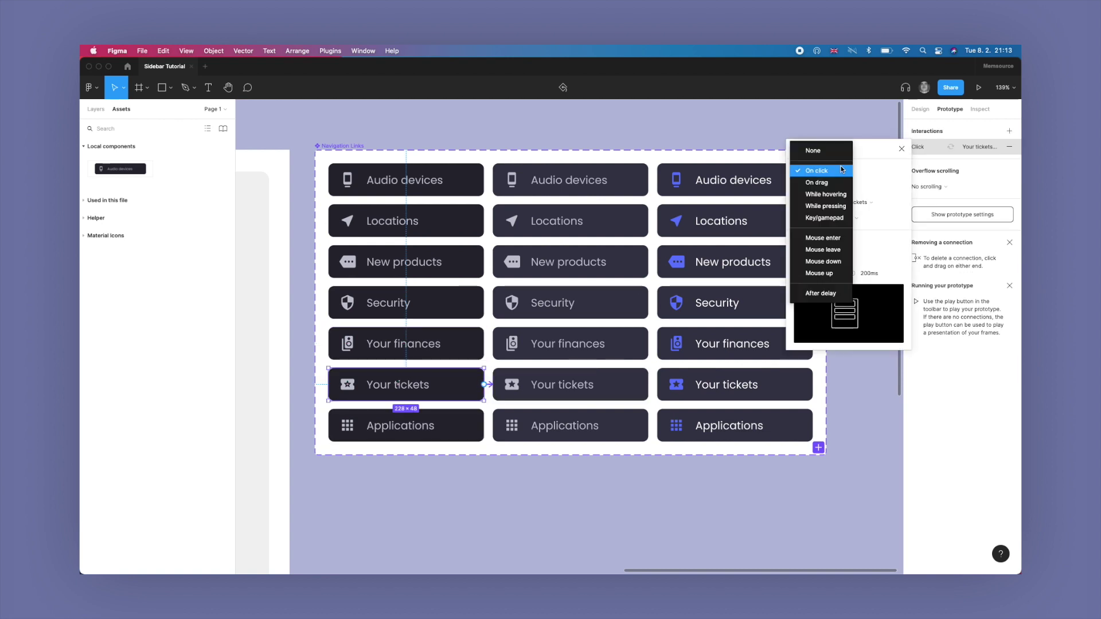
pyautogui.click(839, 198)
pyautogui.click(473, 430)
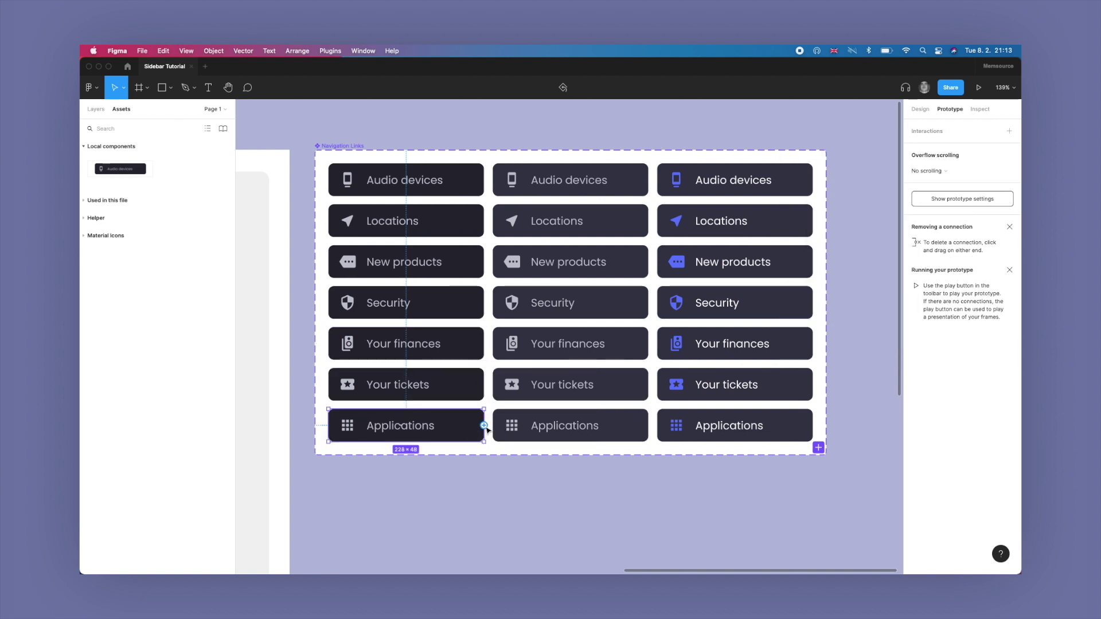
pyautogui.moveTo(484, 425); pyautogui.dragTo(519, 430)
pyautogui.click(841, 171)
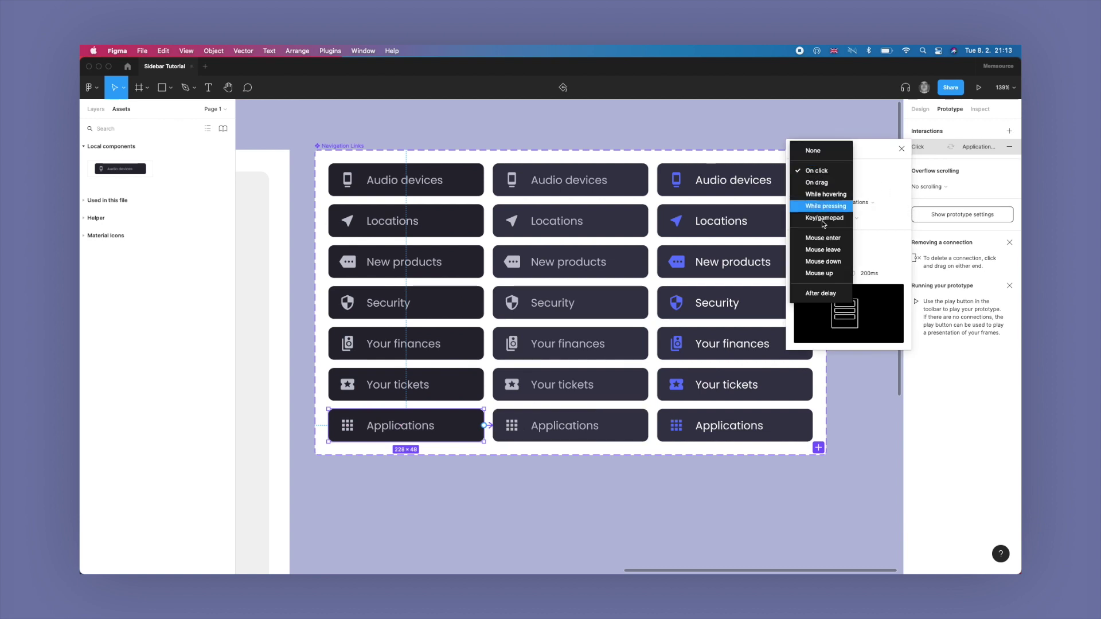
pyautogui.click(828, 196)
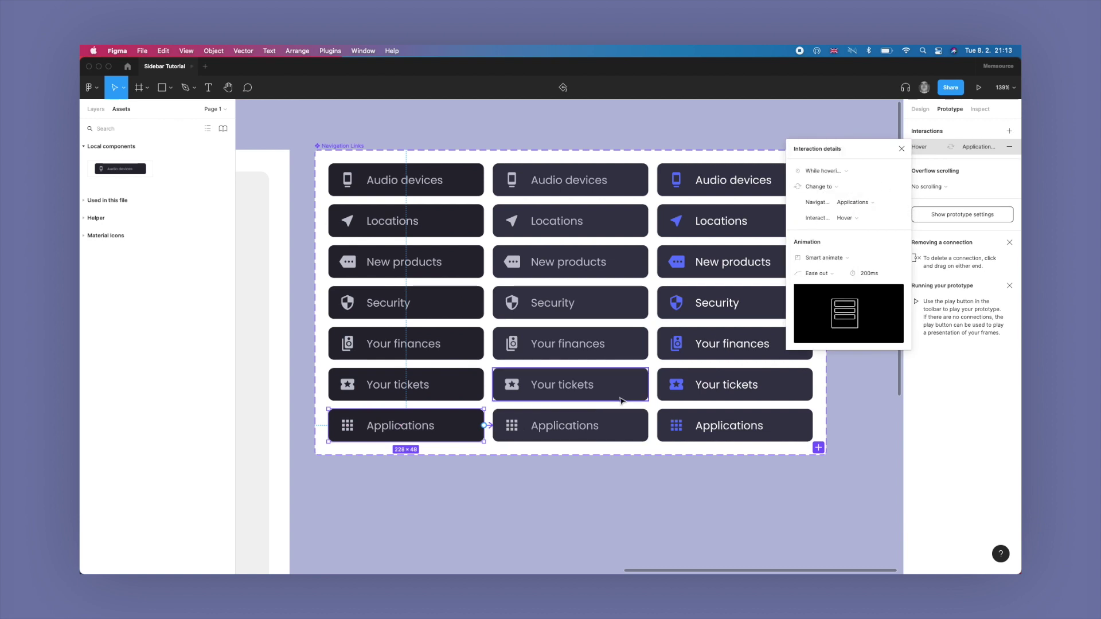
pyautogui.click(580, 529)
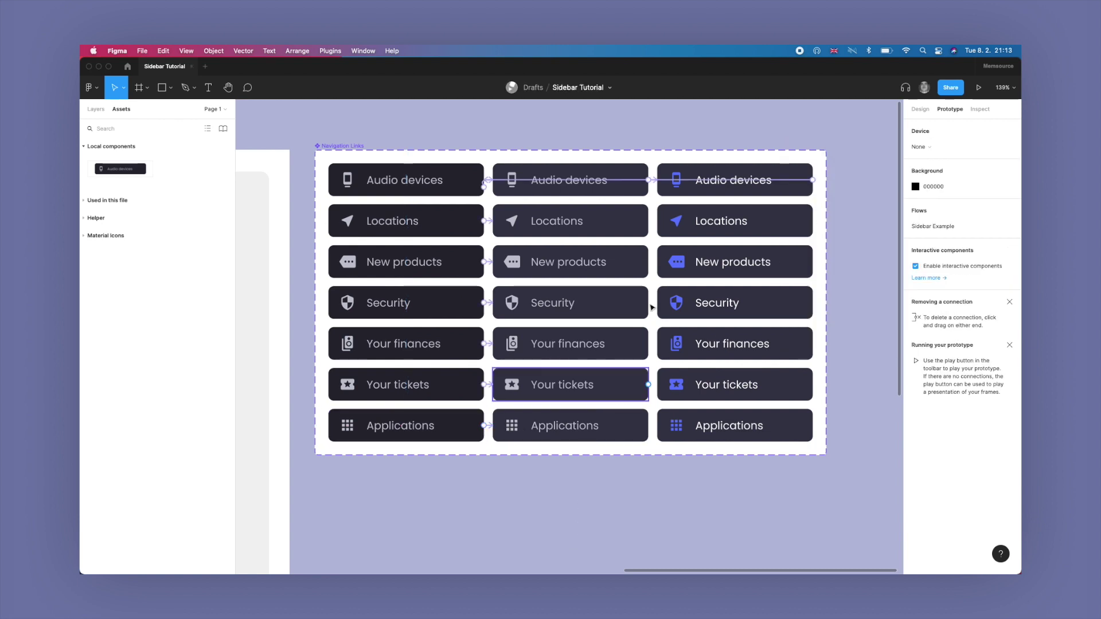
# Step: Link the Hover variants of Locations, New products, Security, Your finances and Your tickets to their Active variants, triggered On click
pyautogui.click(645, 228)
pyautogui.moveTo(648, 221); pyautogui.dragTo(665, 224)
pyautogui.click(646, 263)
pyautogui.moveTo(648, 261); pyautogui.dragTo(664, 266)
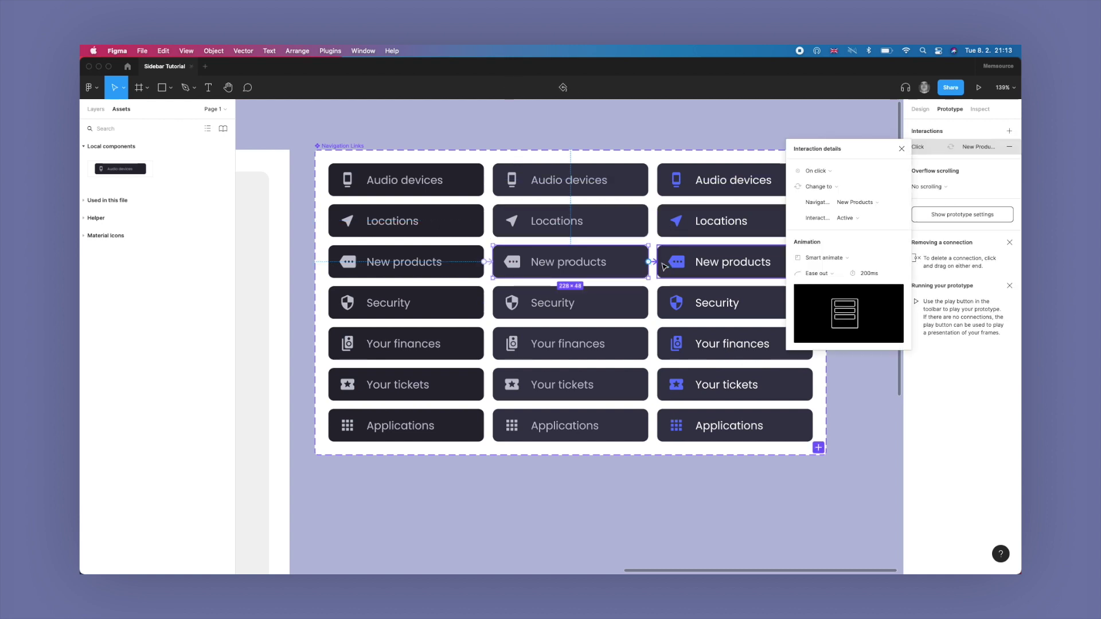
pyautogui.click(645, 304)
pyautogui.moveTo(648, 303); pyautogui.dragTo(664, 307)
pyautogui.click(645, 345)
pyautogui.moveTo(648, 344); pyautogui.dragTo(665, 346)
pyautogui.click(645, 386)
pyautogui.moveTo(648, 384); pyautogui.dragTo(665, 387)
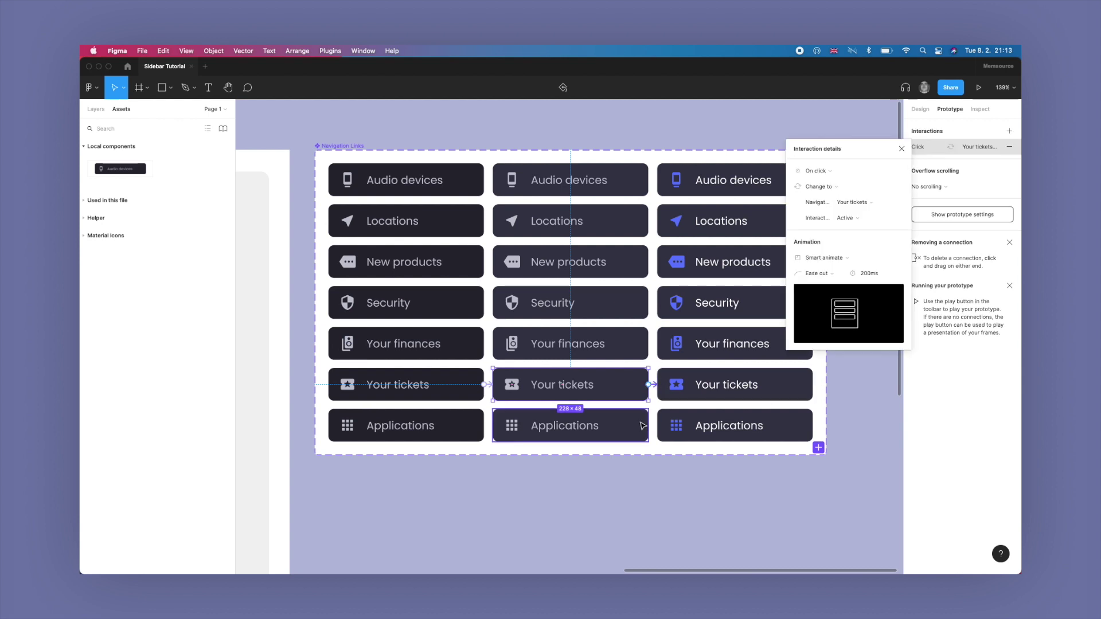
# Step: Link the Hover variant of Applications to its Active variant and the Active variant back to Default, triggered On click
pyautogui.click(644, 428)
pyautogui.moveTo(648, 426); pyautogui.dragTo(665, 427)
pyautogui.click(803, 428)
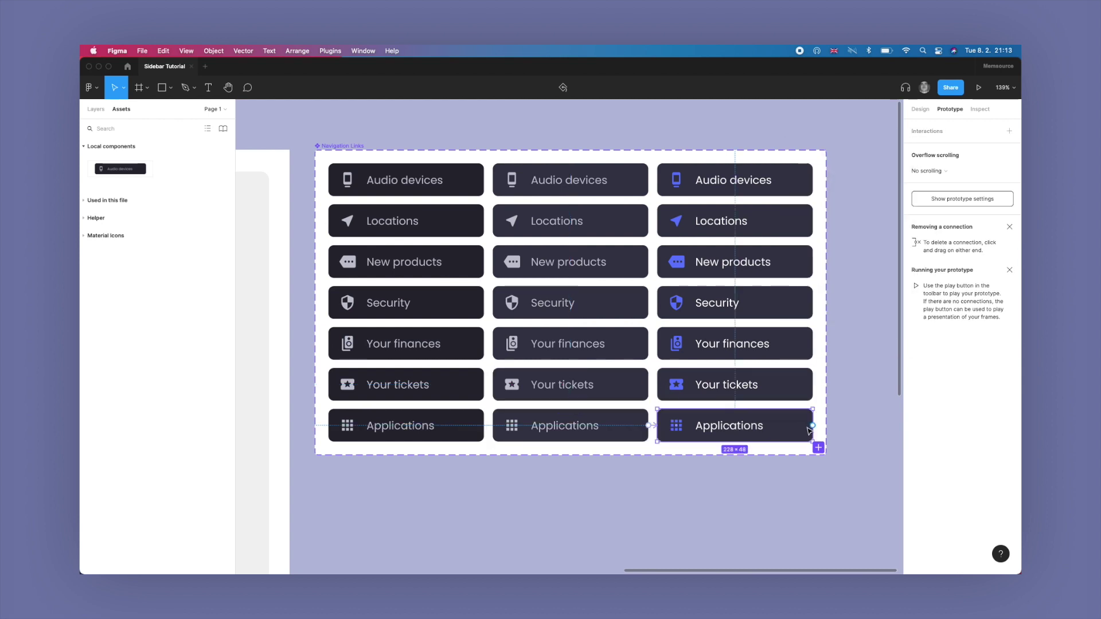
pyautogui.click(449, 426)
# Step: Link the Active variants of Your tickets, Your finances and Security back to their Default variants, triggered On click
pyautogui.click(803, 386)
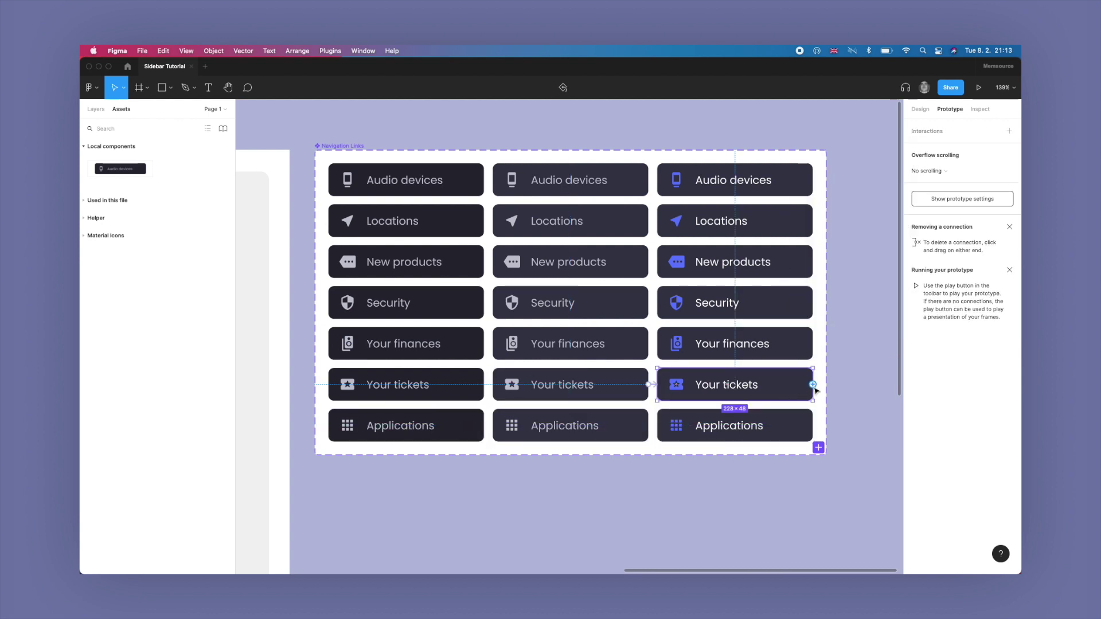
pyautogui.click(445, 385)
pyautogui.click(778, 357)
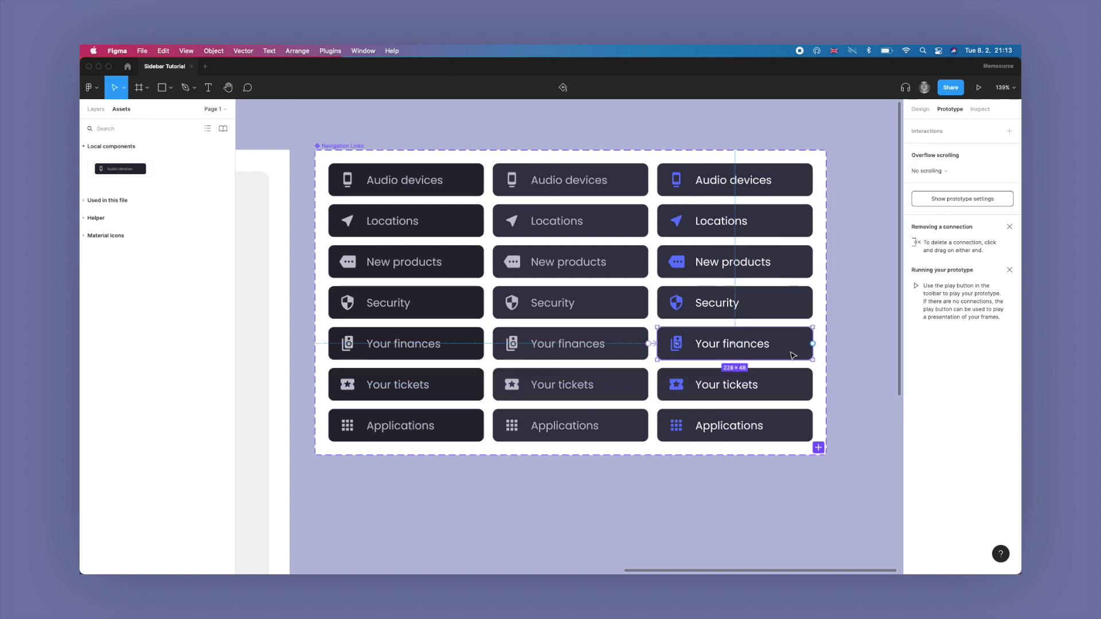
pyautogui.click(425, 344)
pyautogui.click(800, 312)
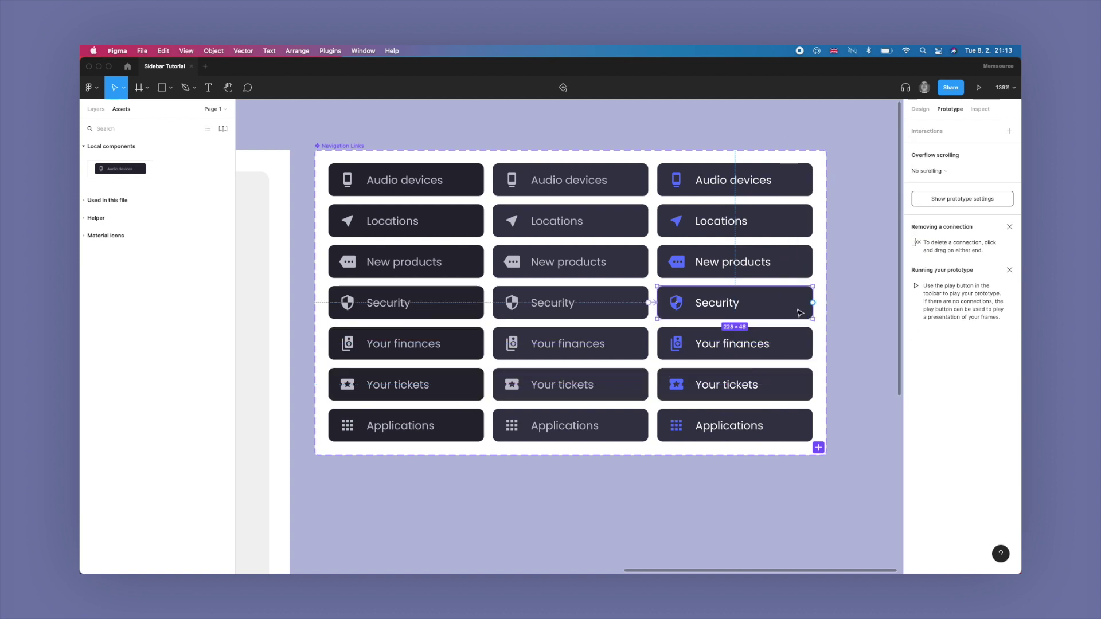
pyautogui.moveTo(813, 302); pyautogui.dragTo(419, 307)
# Step: Link the Active variants of New products and Locations back to their Default variants, triggered On click
pyautogui.click(732, 285)
pyautogui.click(732, 274)
pyautogui.moveTo(813, 262); pyautogui.dragTo(418, 251)
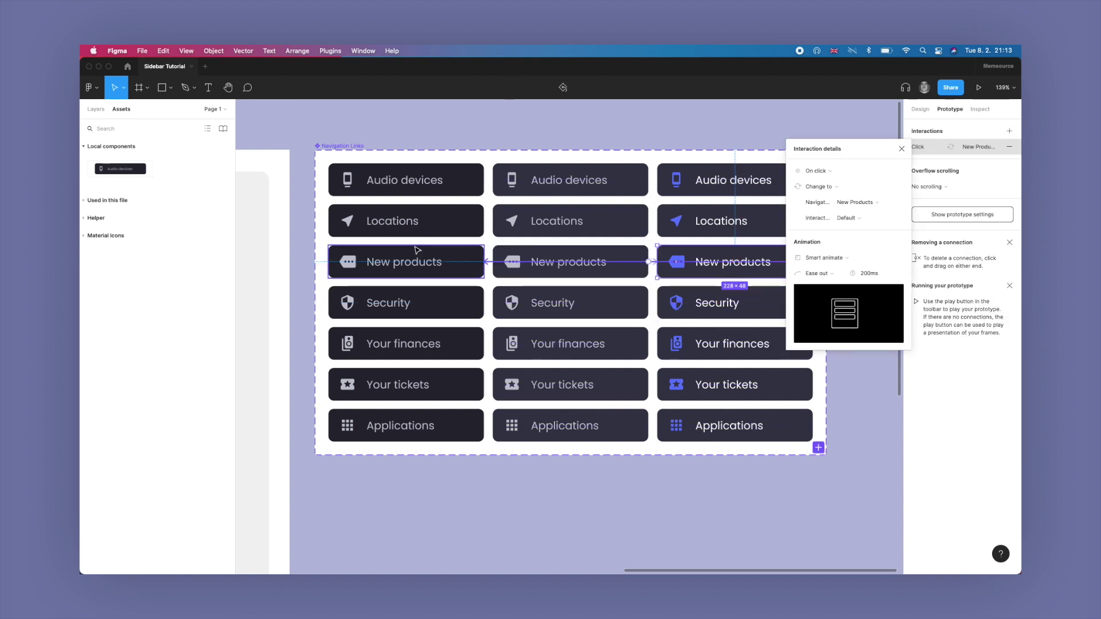
pyautogui.click(740, 228)
pyautogui.moveTo(813, 221); pyautogui.dragTo(465, 212)
# Step: Review the prototype connections across all Navigation Links variants and examine the links in the Sidebar Interactive frame
pyautogui.scroll(-5, 464, 208)
pyautogui.click(464, 210)
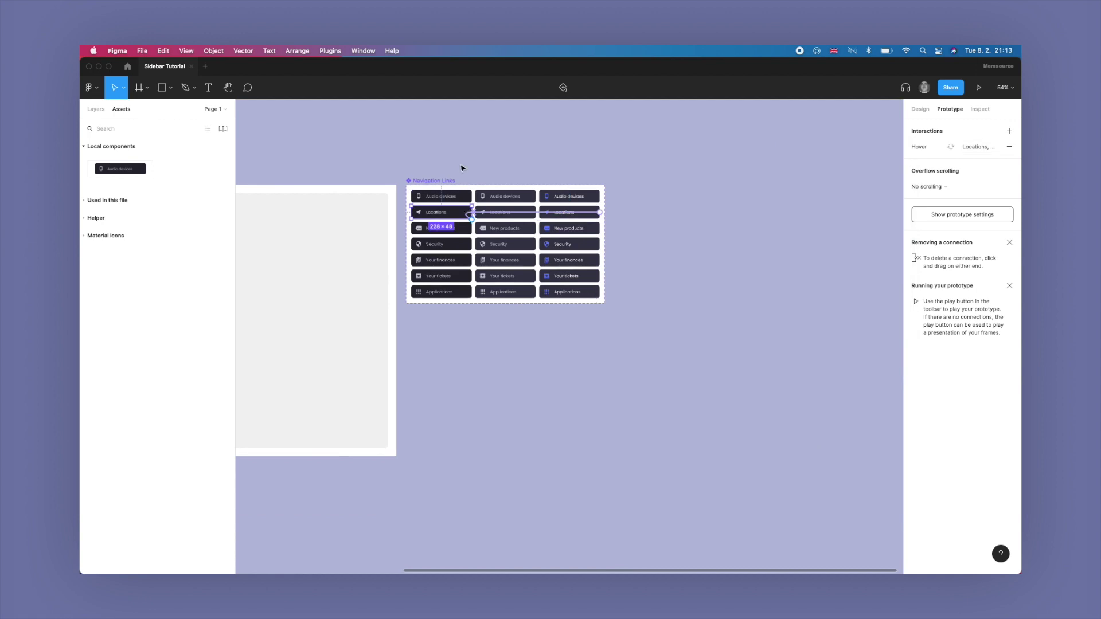
pyautogui.click(463, 168)
pyautogui.scroll(5, 462, 167)
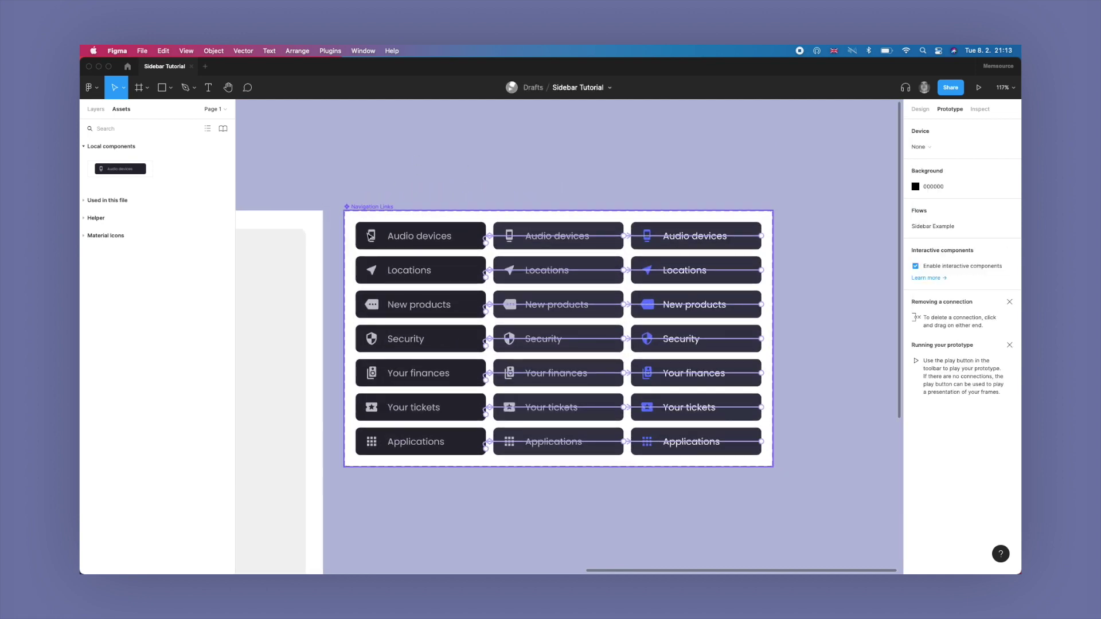
pyautogui.scroll(-4, 370, 201)
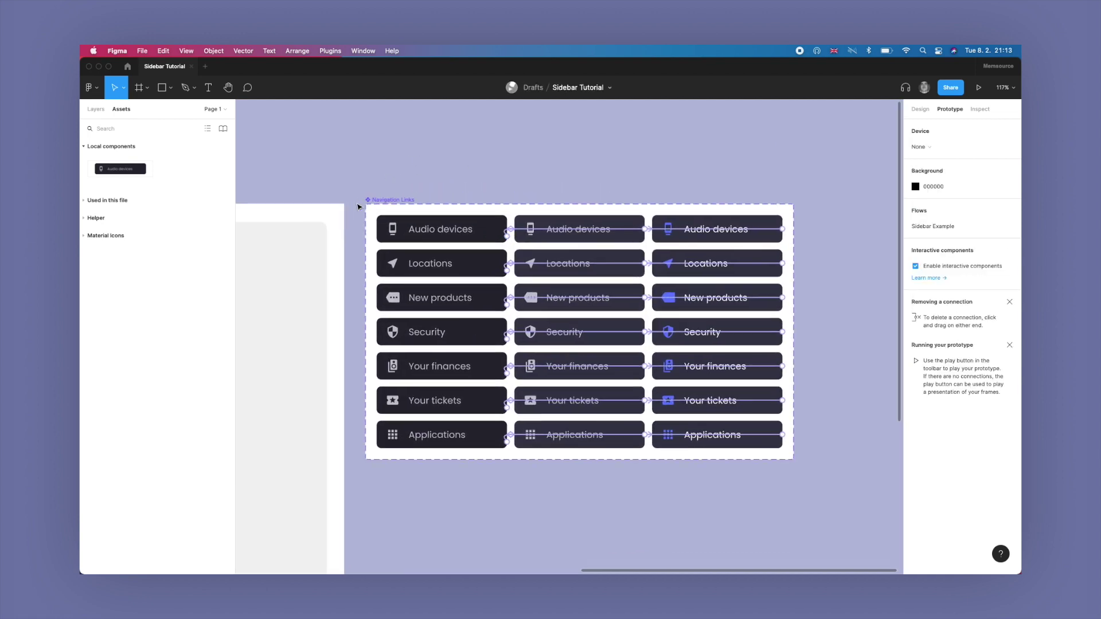
pyautogui.hscroll(-10, 585, 240)
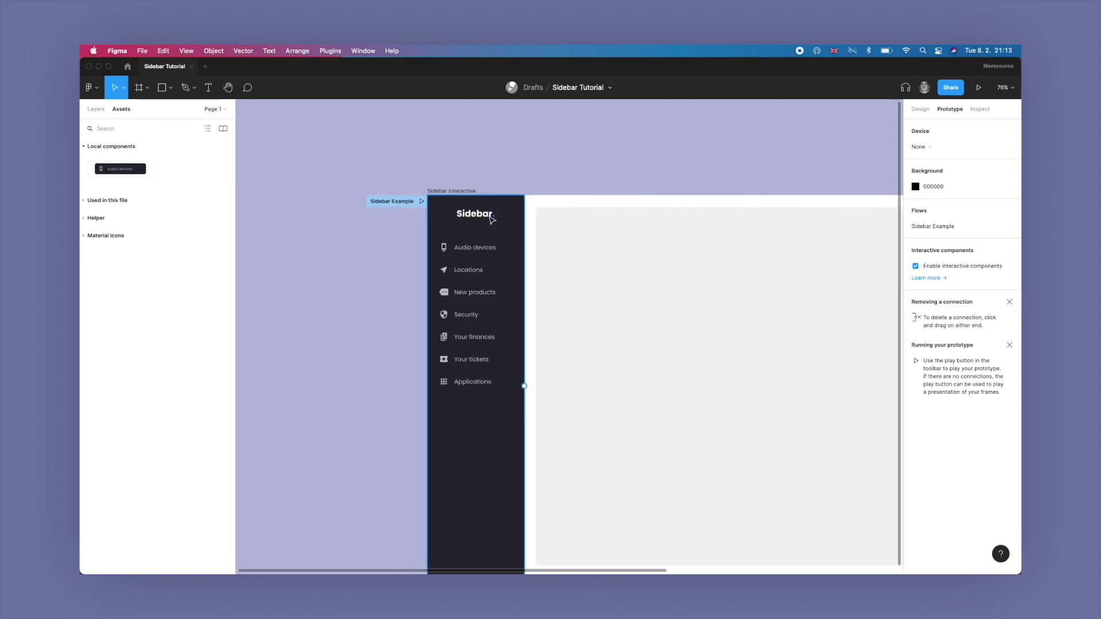
pyautogui.scroll(5, 504, 298)
pyautogui.scroll(-3, 504, 298)
pyautogui.click(520, 187)
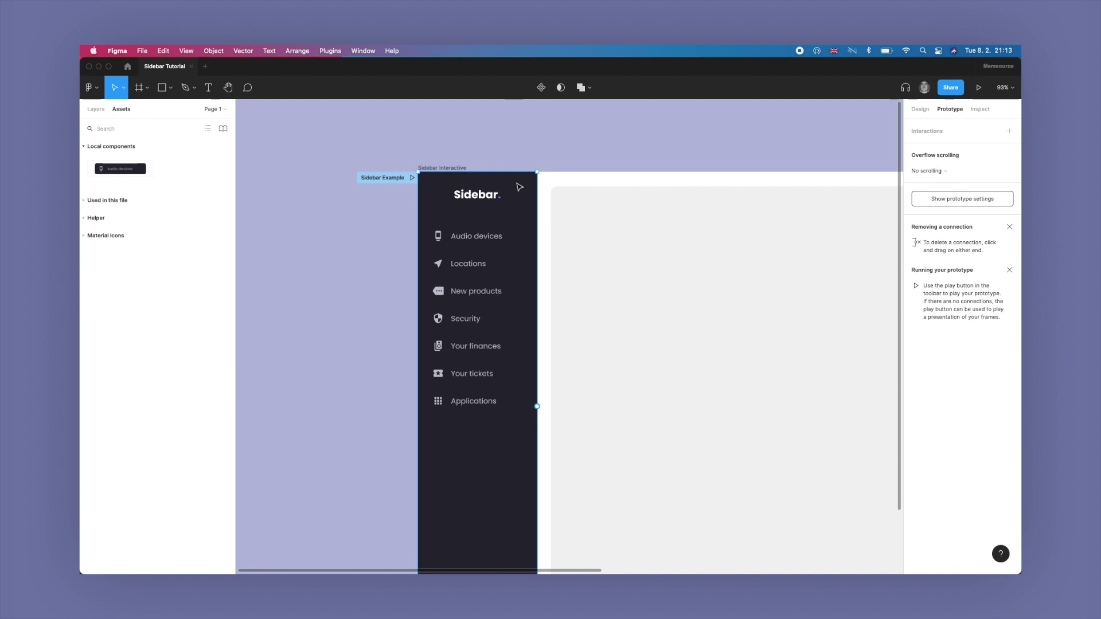
pyautogui.scroll(-2, 519, 187)
pyautogui.scroll(4, 519, 187)
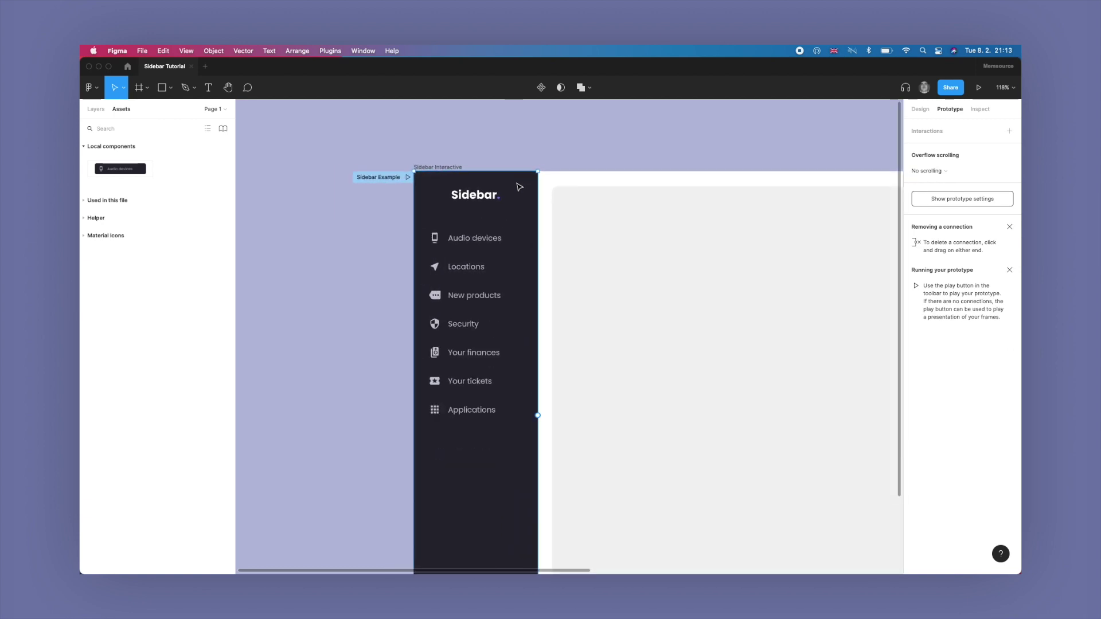
pyautogui.scroll(-3, 520, 187)
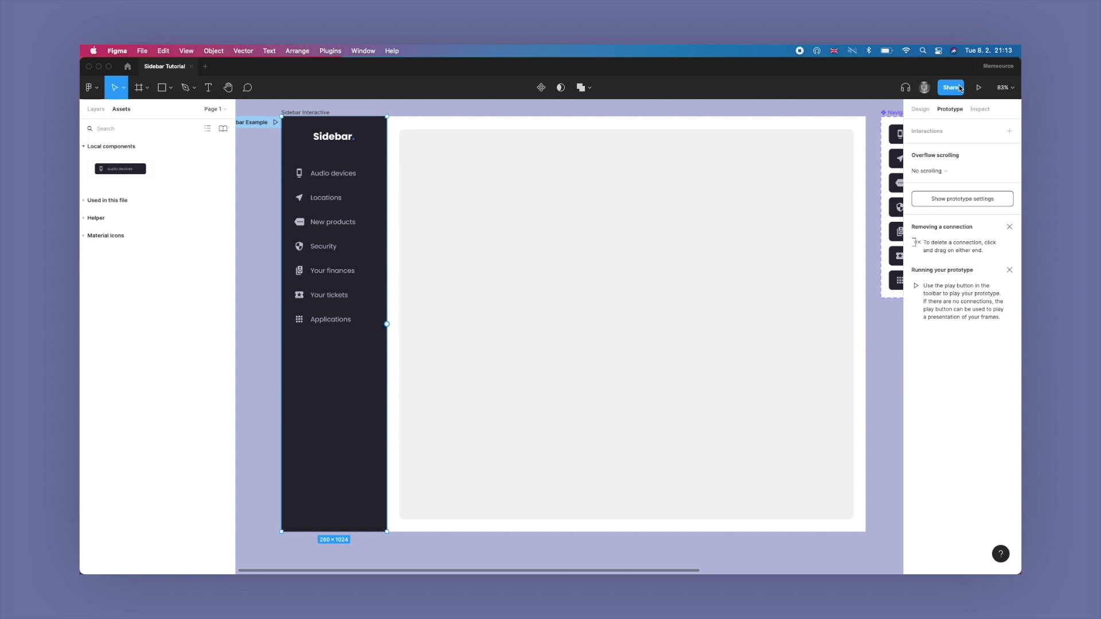
# Step: Present the Sidebar Example prototype and hide the Figma UI in the presentation view
pyautogui.click(829, 114)
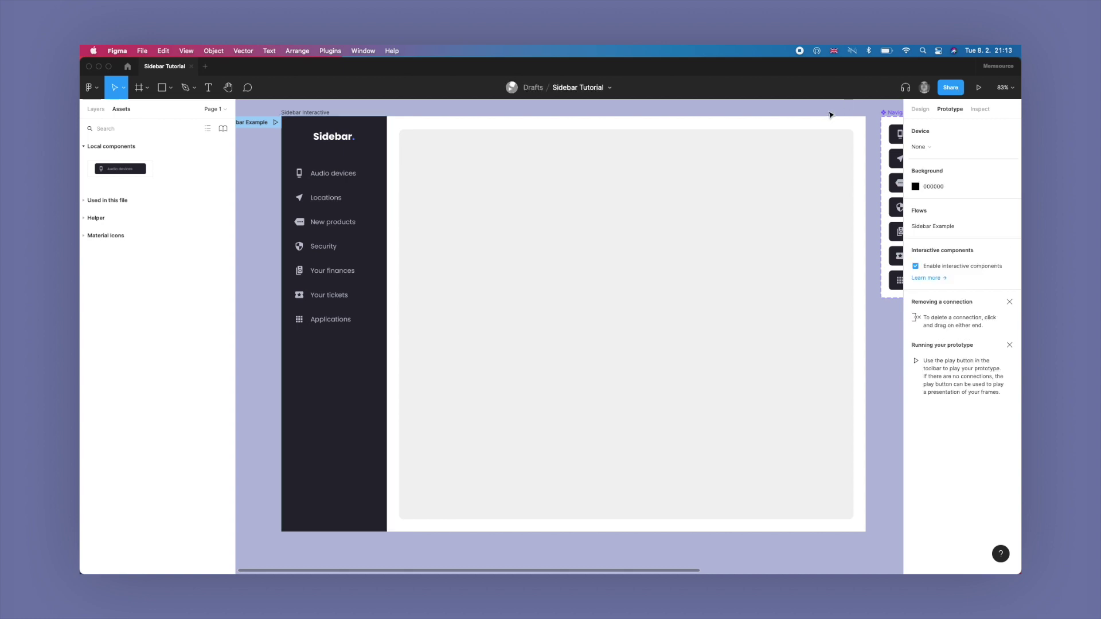
pyautogui.click(977, 87)
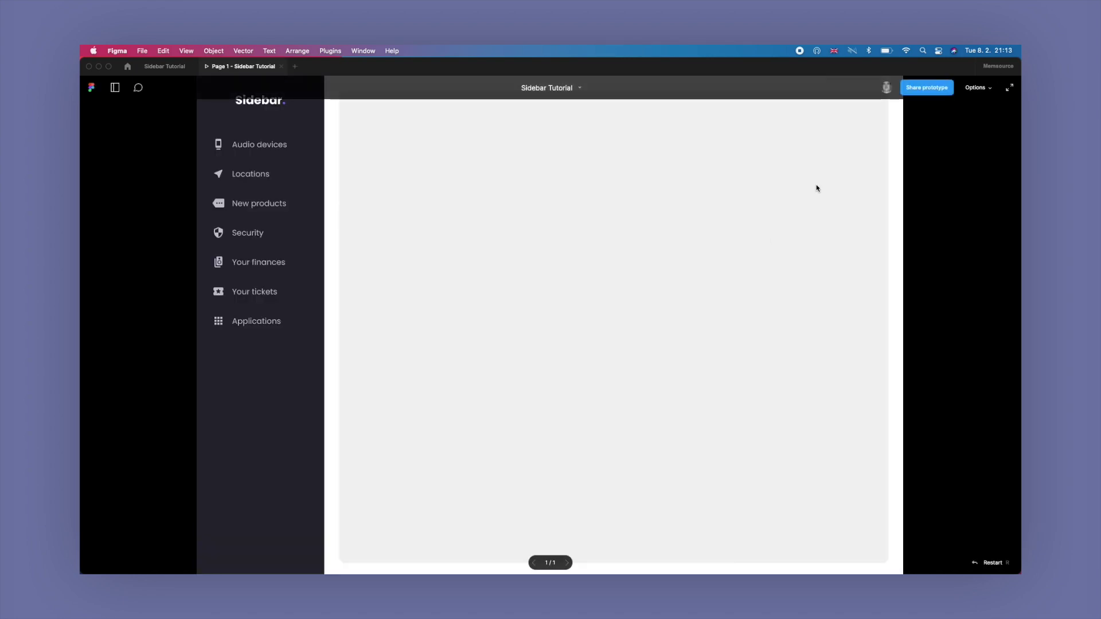
pyautogui.click(978, 88)
pyautogui.click(928, 228)
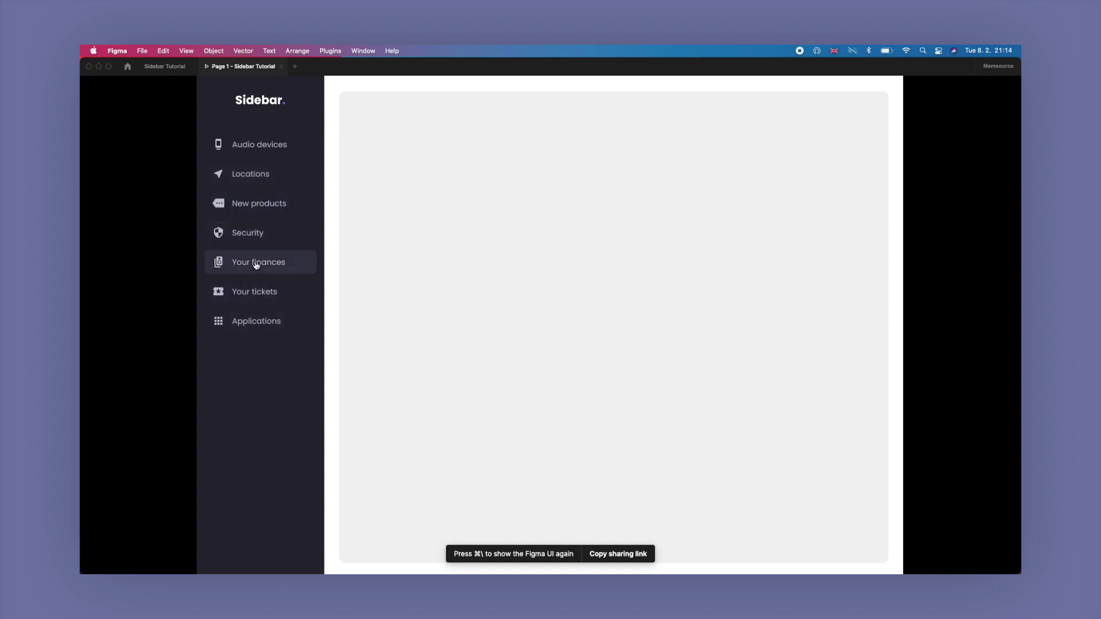
# Step: Test the click interactions of the Audio devices and Your tickets links in the running prototype
pyautogui.click(269, 147)
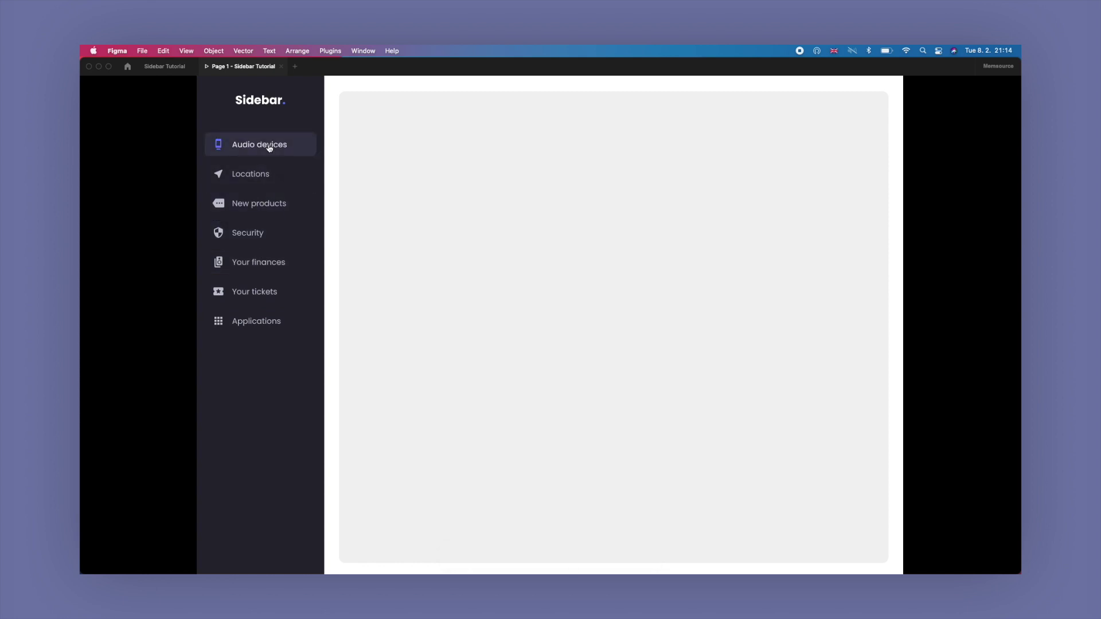
pyautogui.click(299, 148)
pyautogui.click(275, 288)
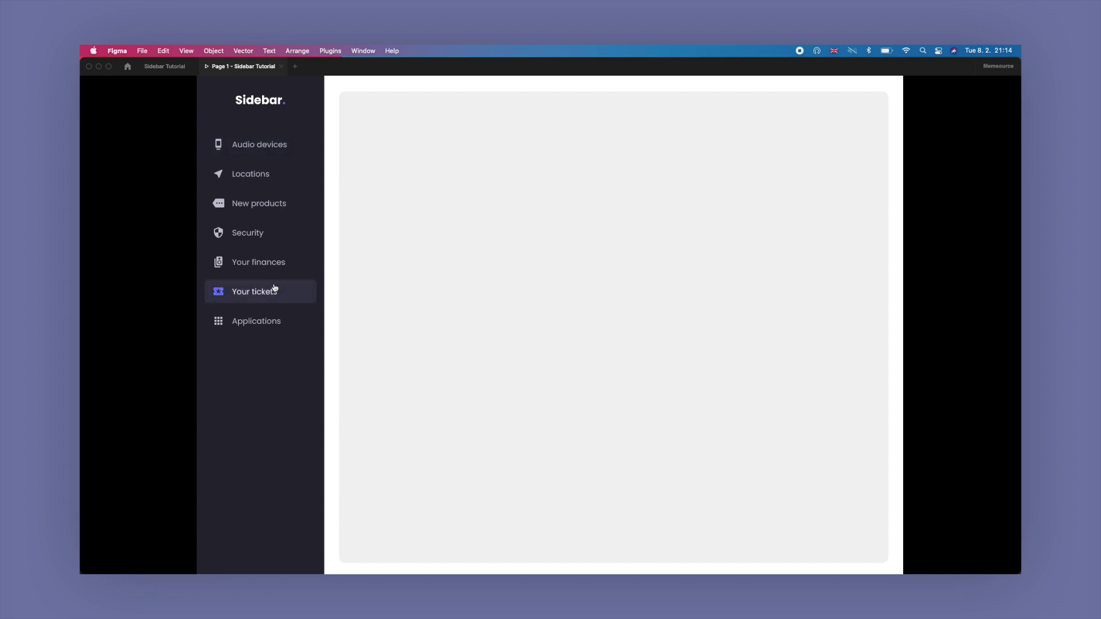
pyautogui.click(282, 150)
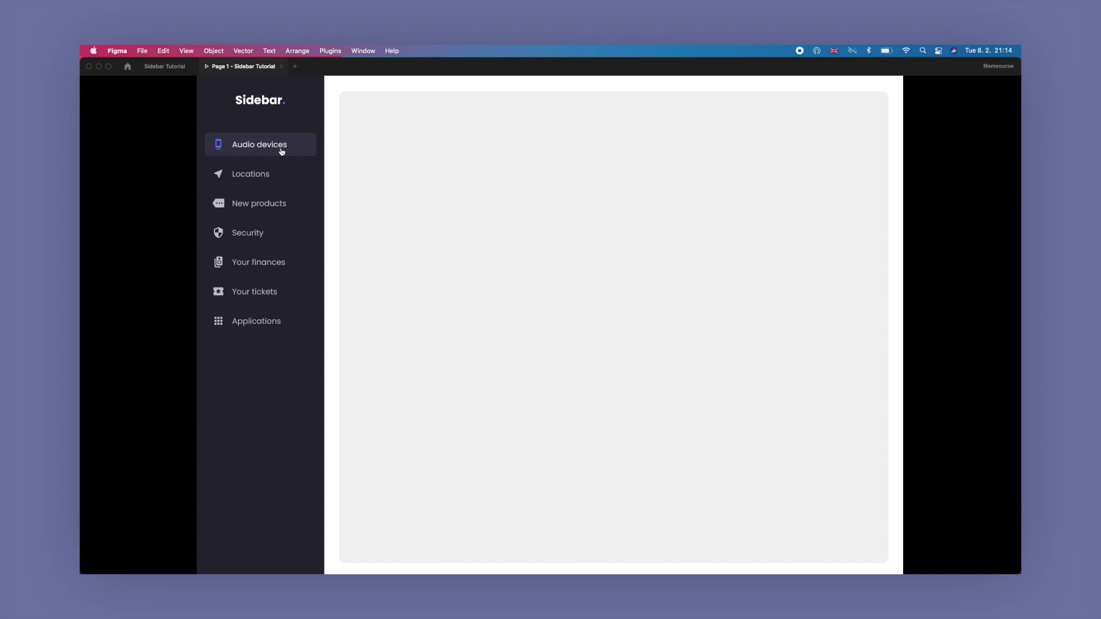